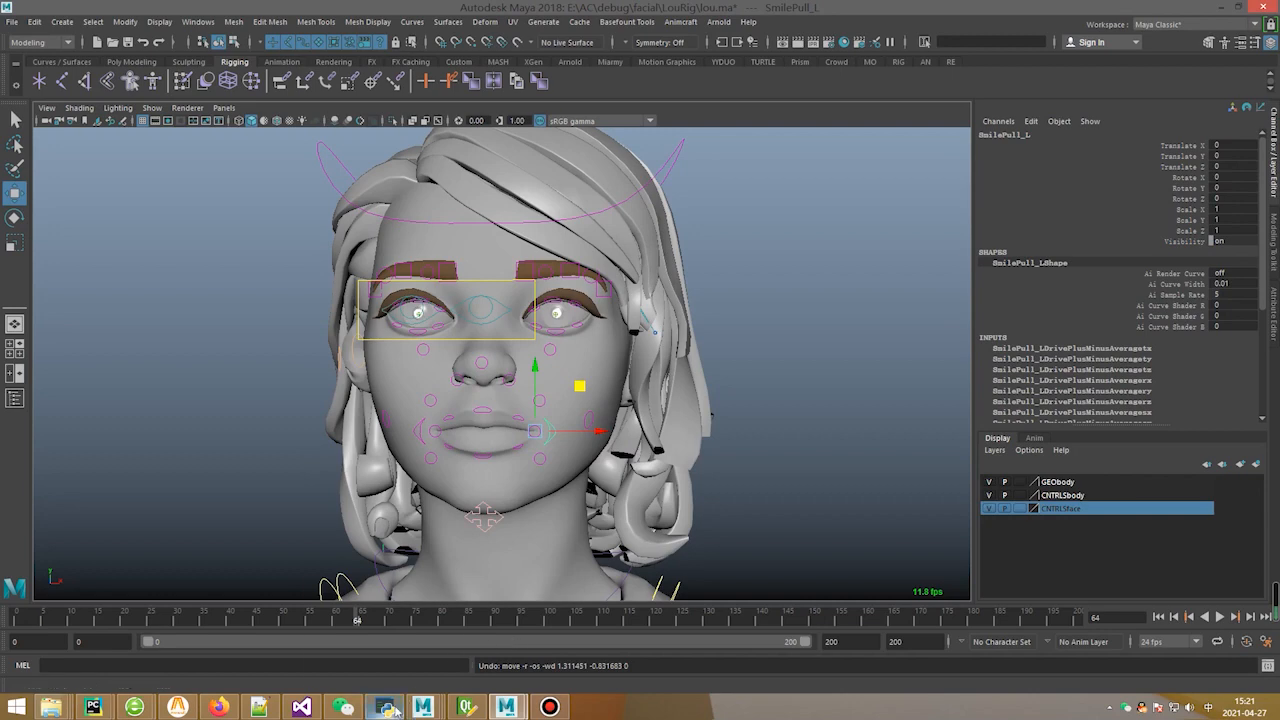
- Select the head control FKHead_M that curves around the top of the character's head
alt+drag(608, 332, 680, 178)
key(q)
click(680, 178)
alt+right_drag(679, 181, 650, 203)
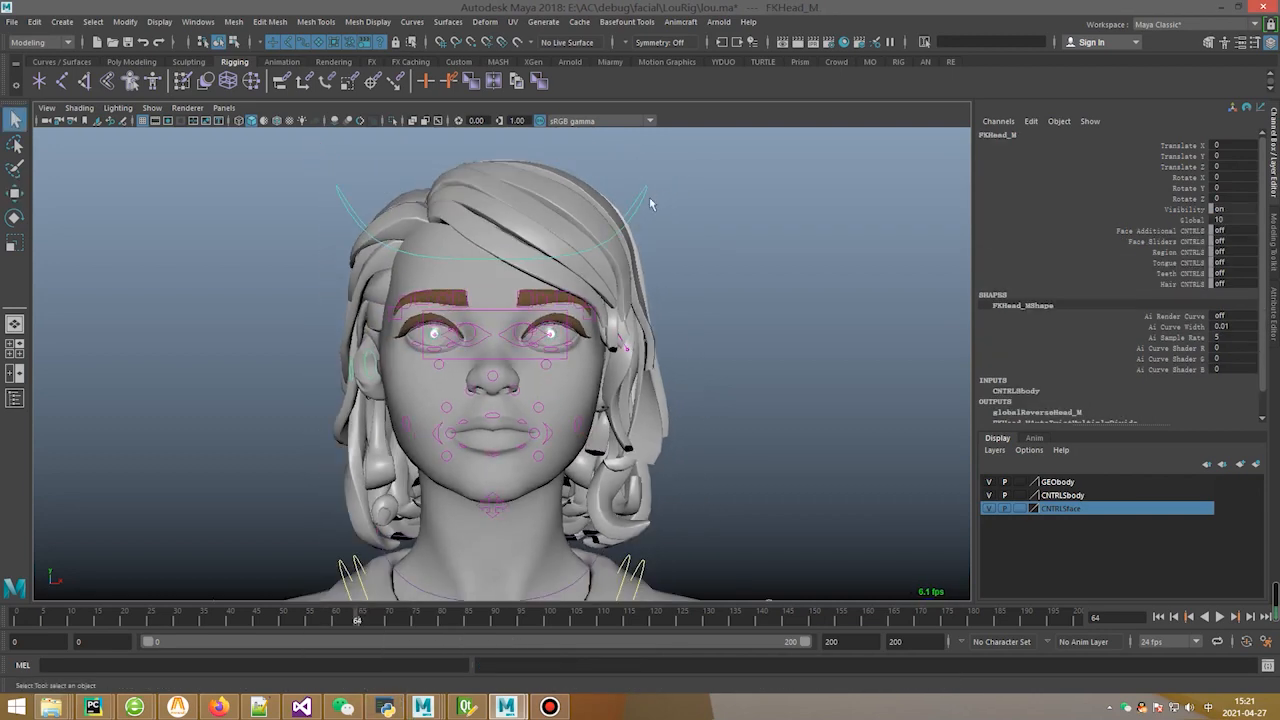
alt+middle_drag(618, 233, 634, 213)
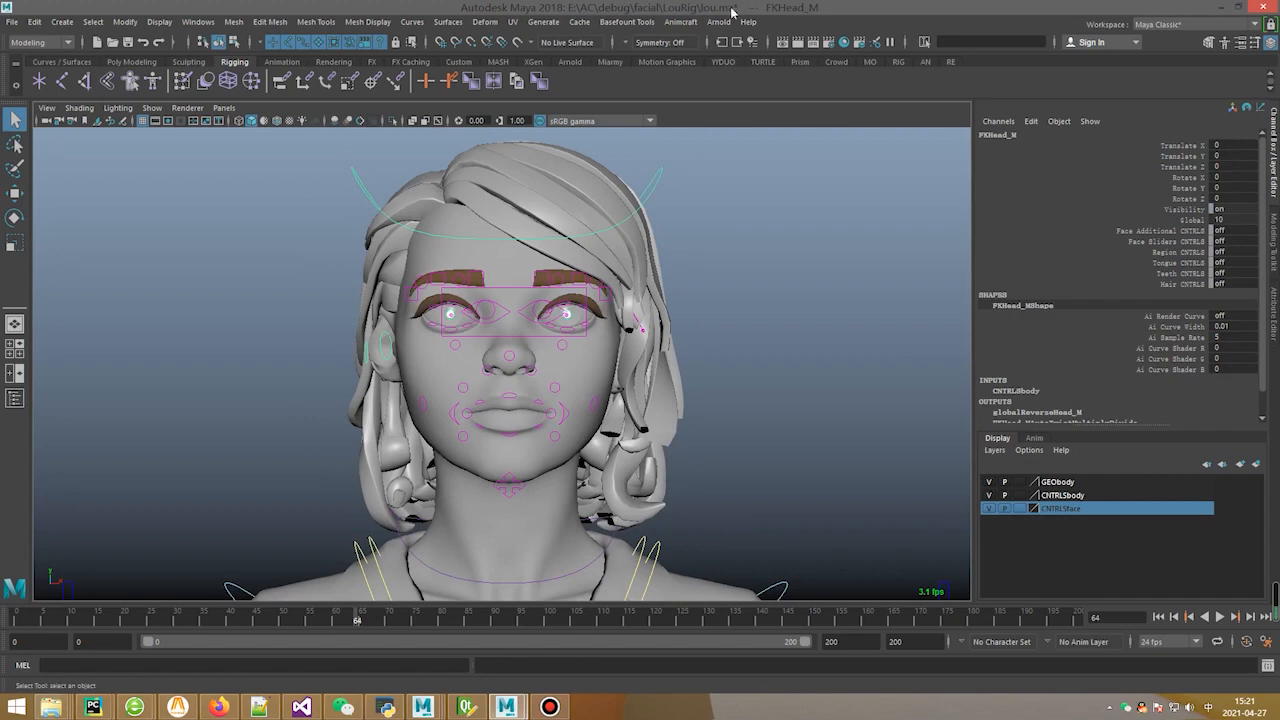
- Open the Facial Retarget Editor and place it beside the character's face so both can be seen
click(678, 23)
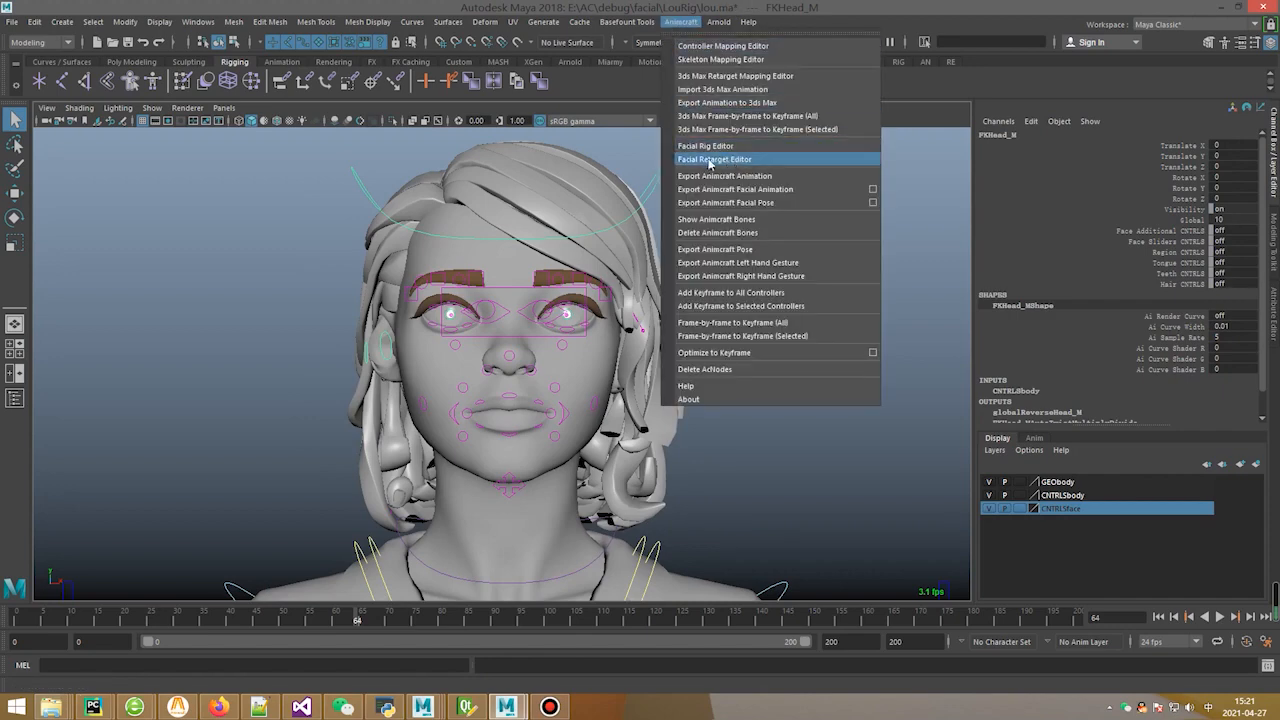
click(738, 162)
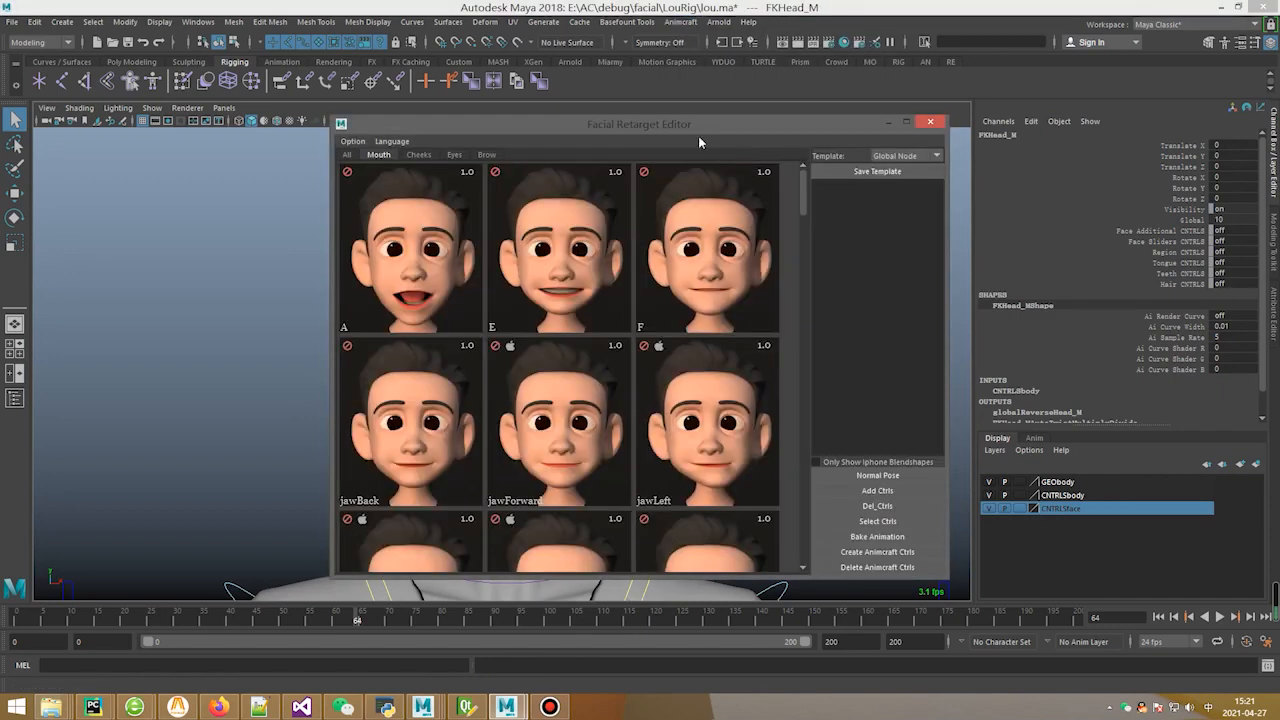
drag(672, 128, 932, 118)
alt+middle_drag(456, 250, 347, 227)
scroll(340, 283, down, 3)
scroll(404, 278, up, 3)
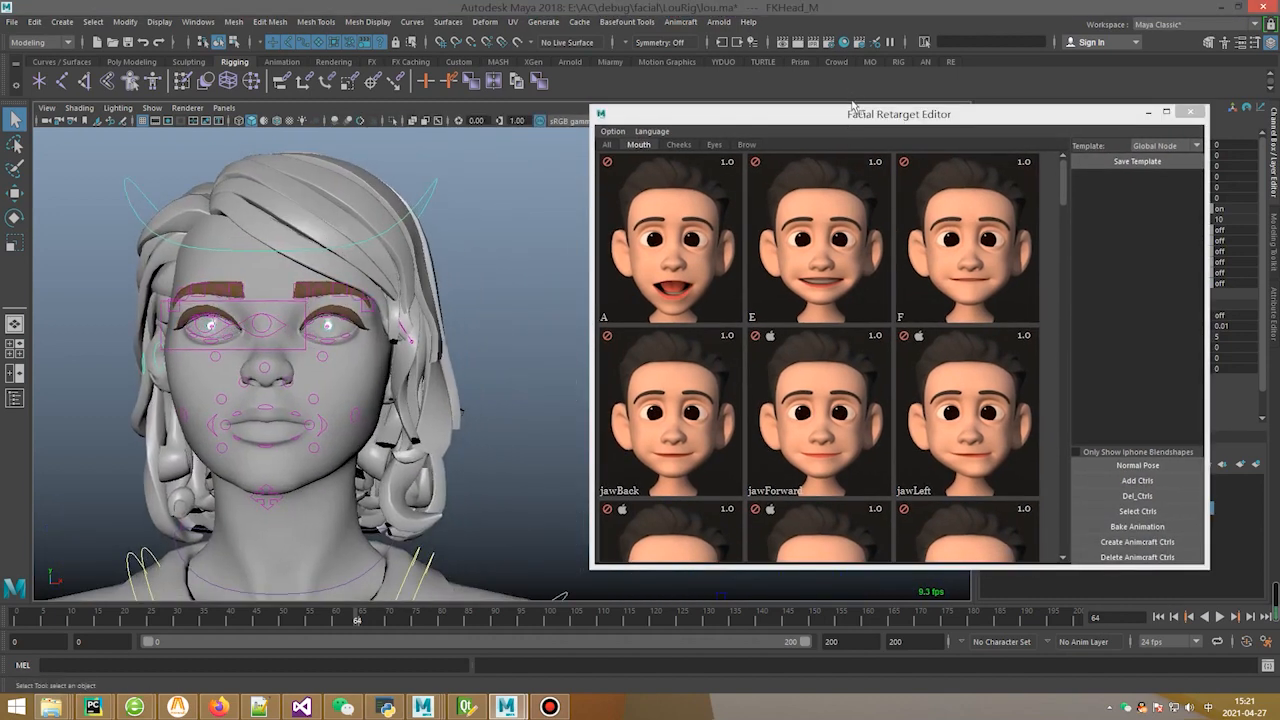
drag(853, 107, 779, 100)
- Browse the facial pose library through the Mouth, Cheeks, Eyes and Brow categories
scroll(833, 252, down, 5)
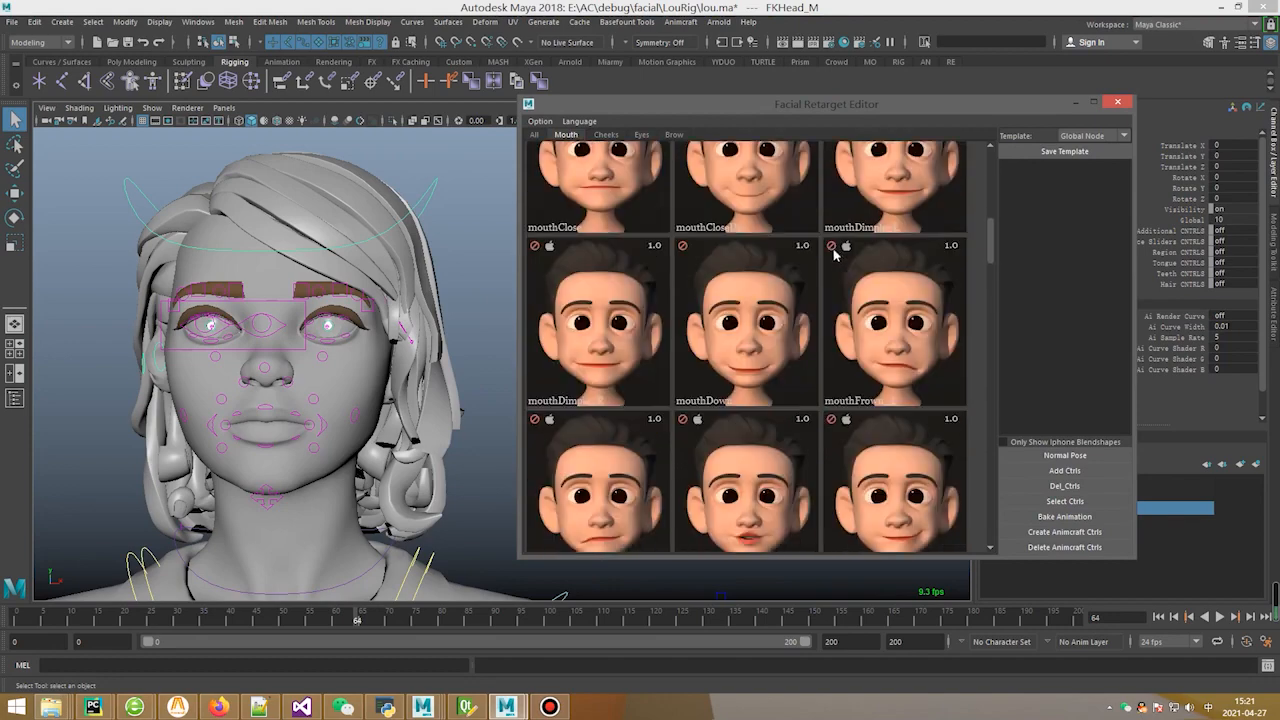
scroll(833, 252, down, 6)
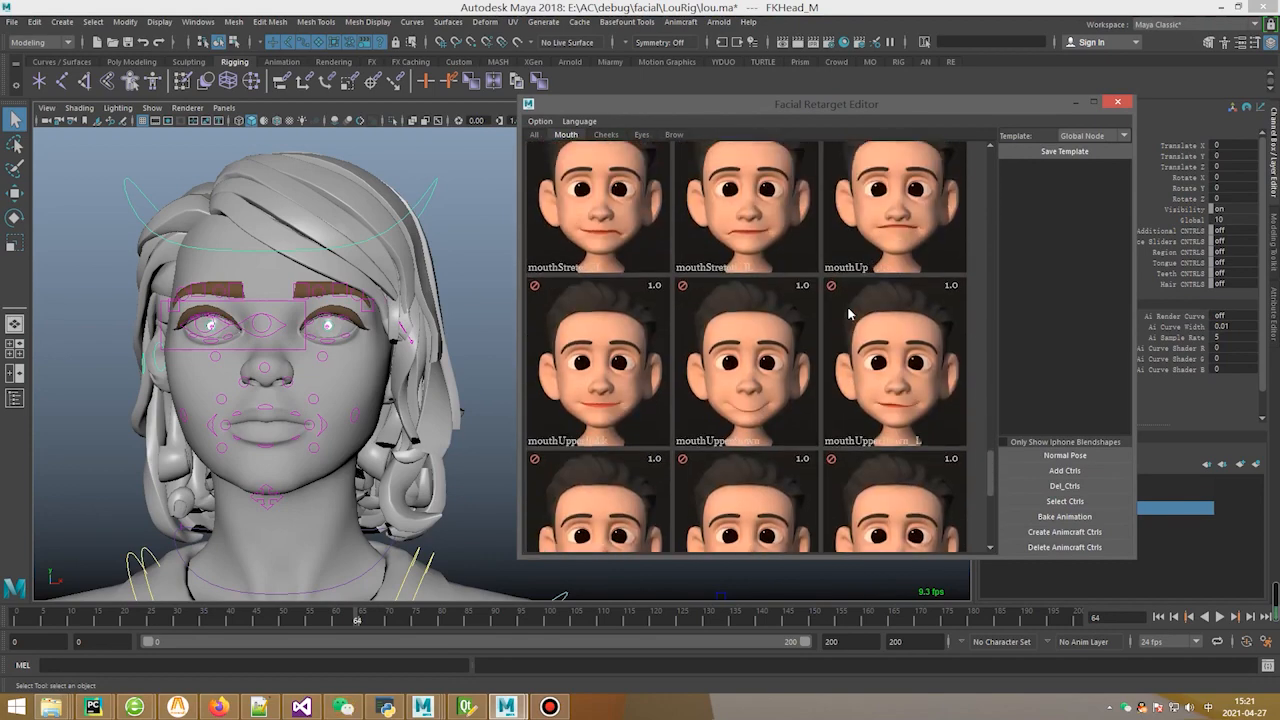
click(608, 136)
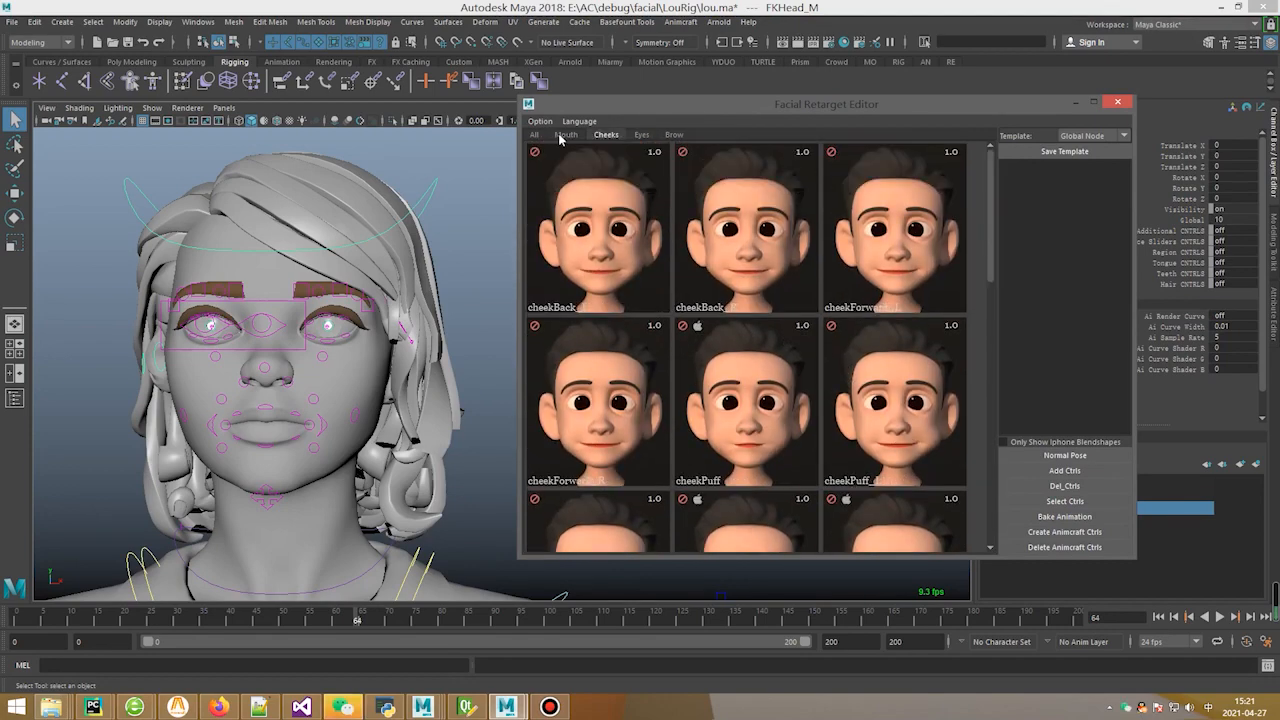
click(567, 136)
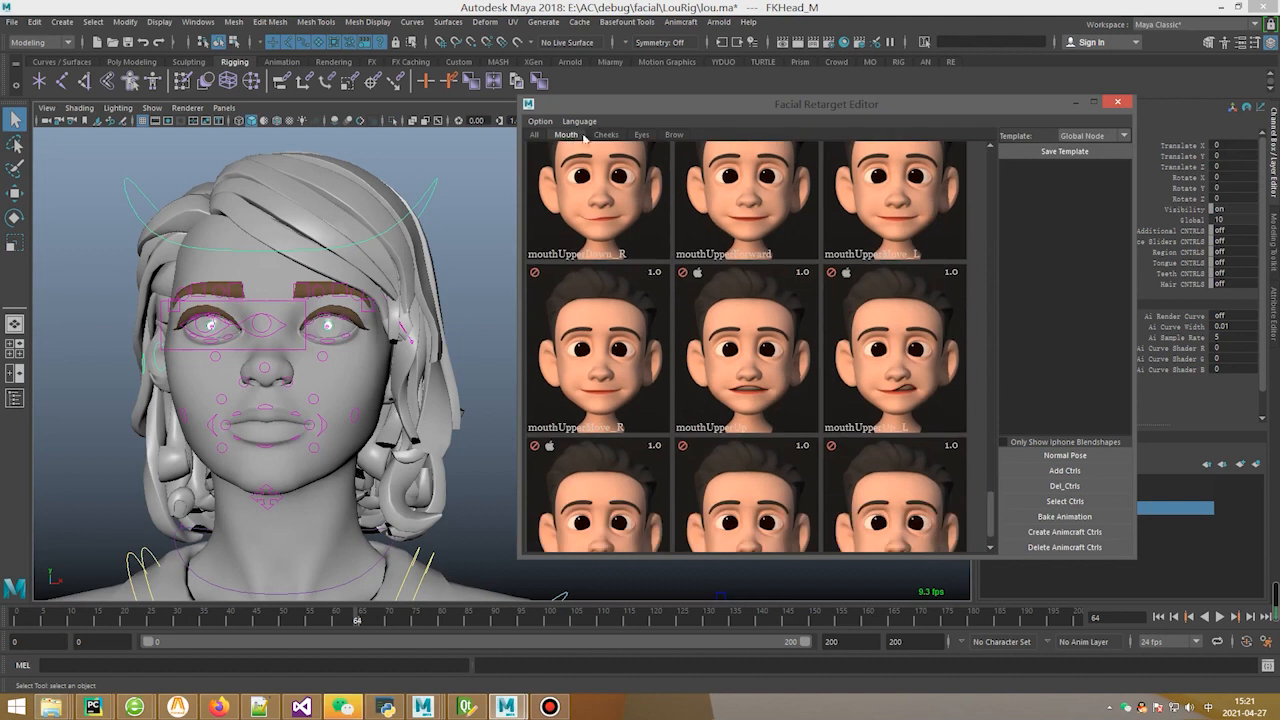
click(604, 136)
click(654, 137)
click(675, 135)
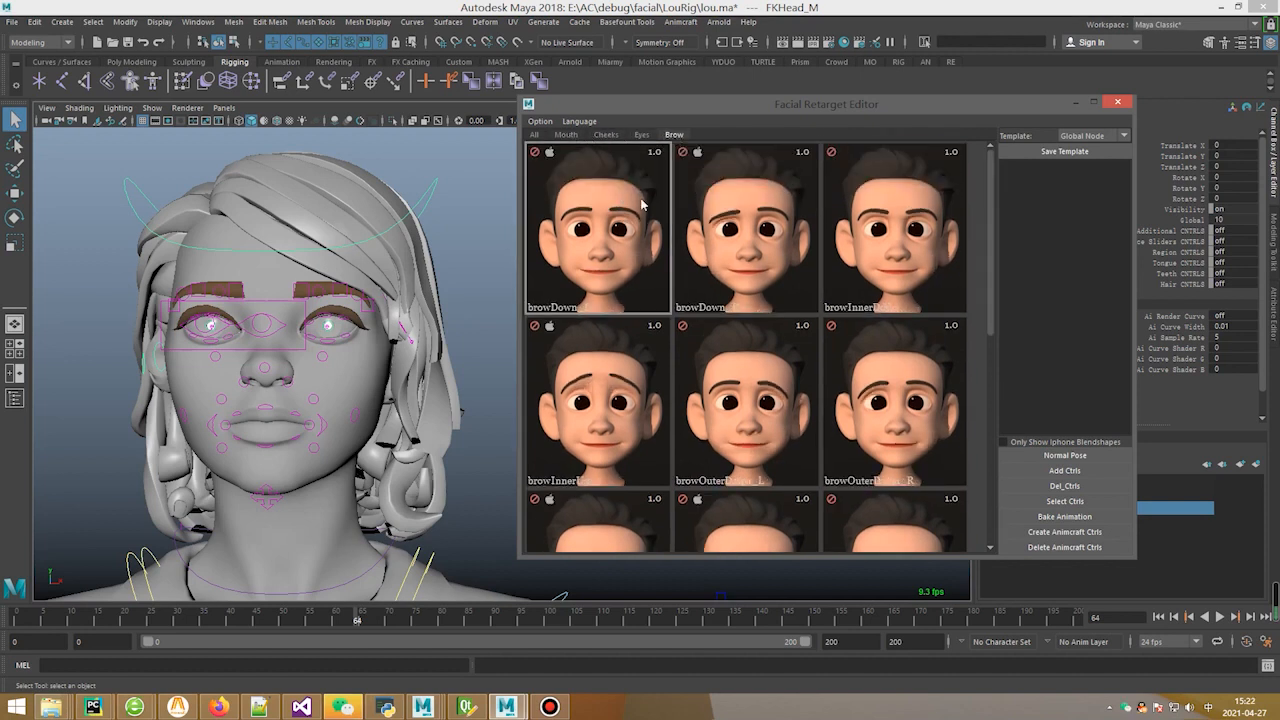
scroll(595, 175, down, 2)
scroll(580, 178, up, 2)
- Limit the pose library to iPhone blendshapes and review the Mouth and Cheeks poses
click(1006, 442)
click(565, 134)
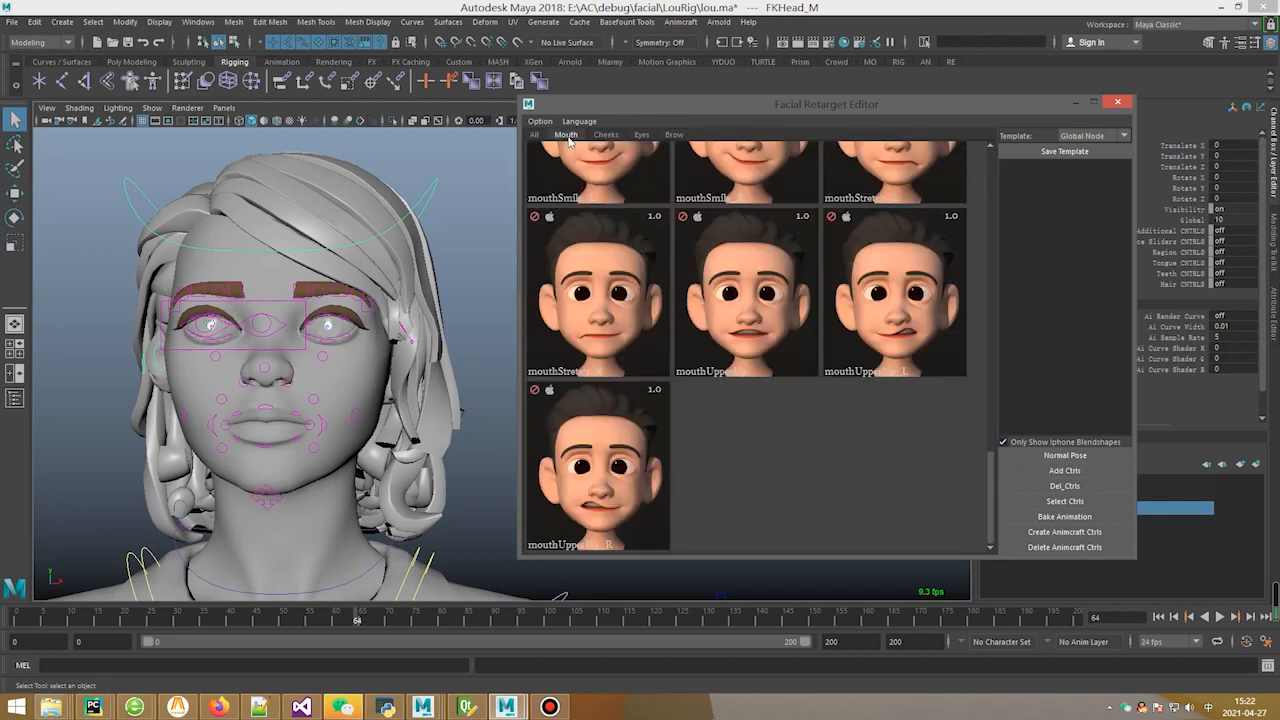
scroll(673, 258, down, 3)
scroll(673, 256, up, 2)
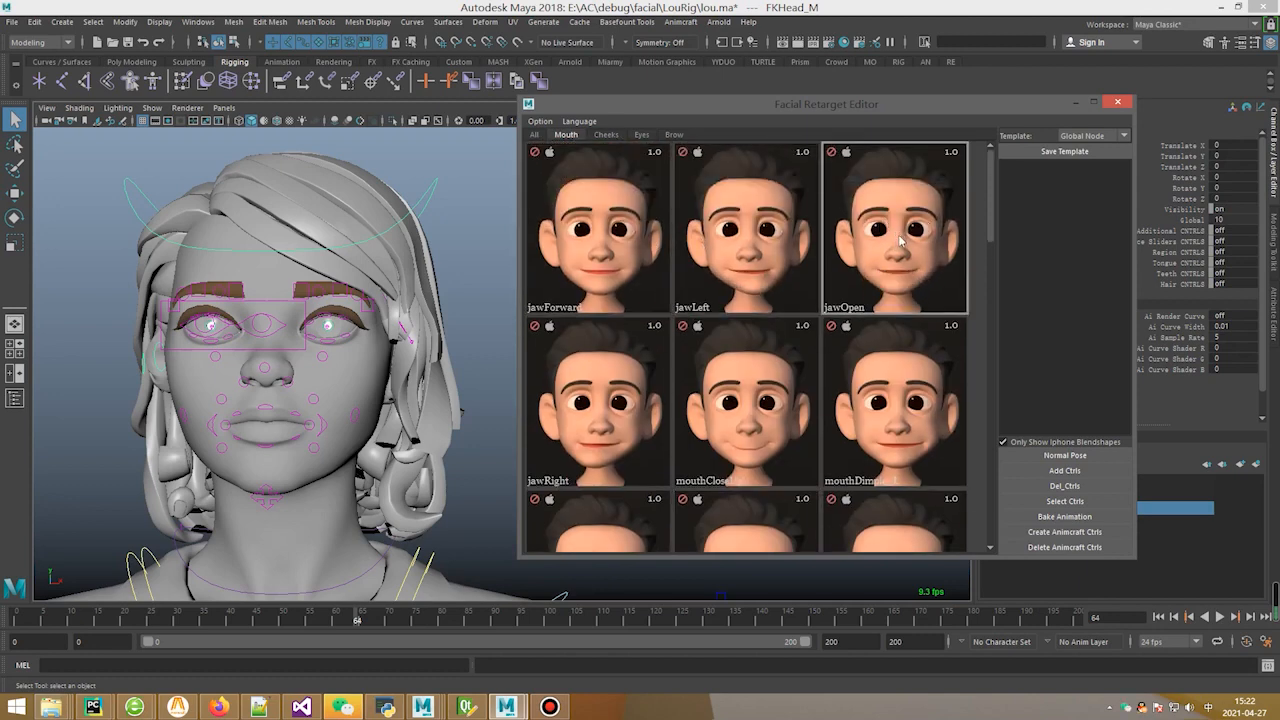
scroll(892, 250, down, 3)
scroll(892, 254, down, 2)
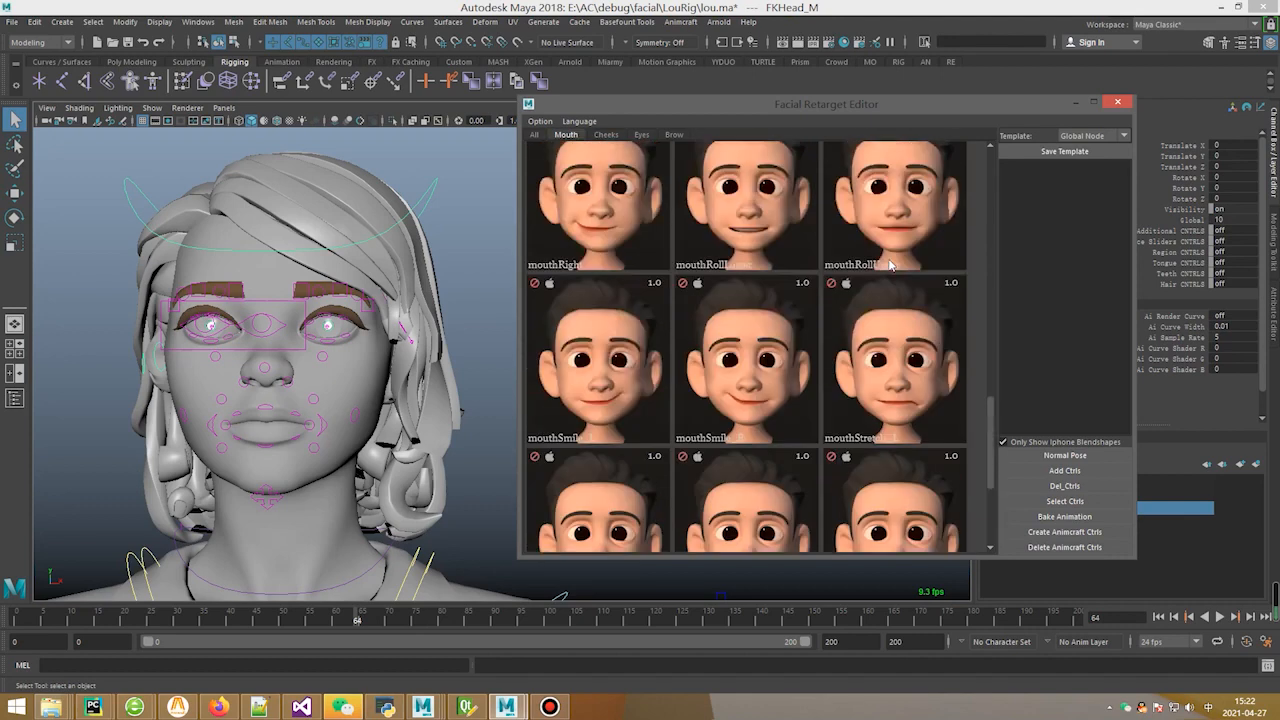
scroll(890, 265, up, 3)
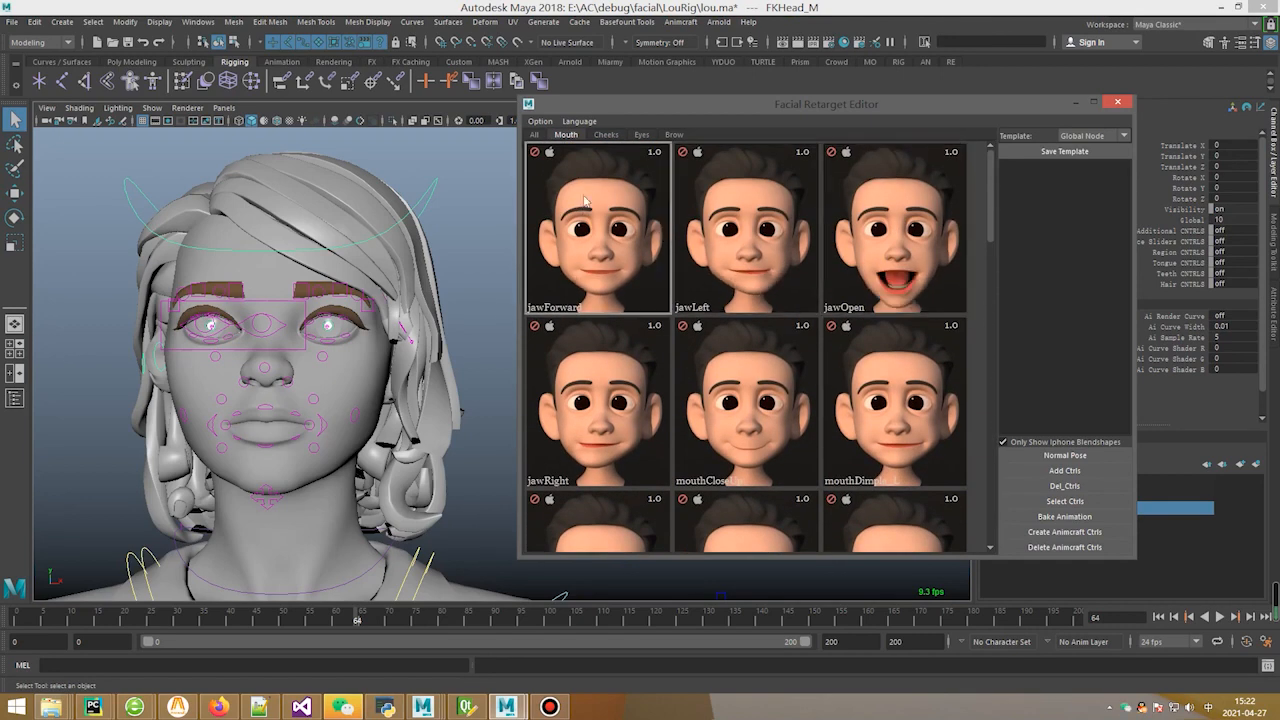
click(606, 135)
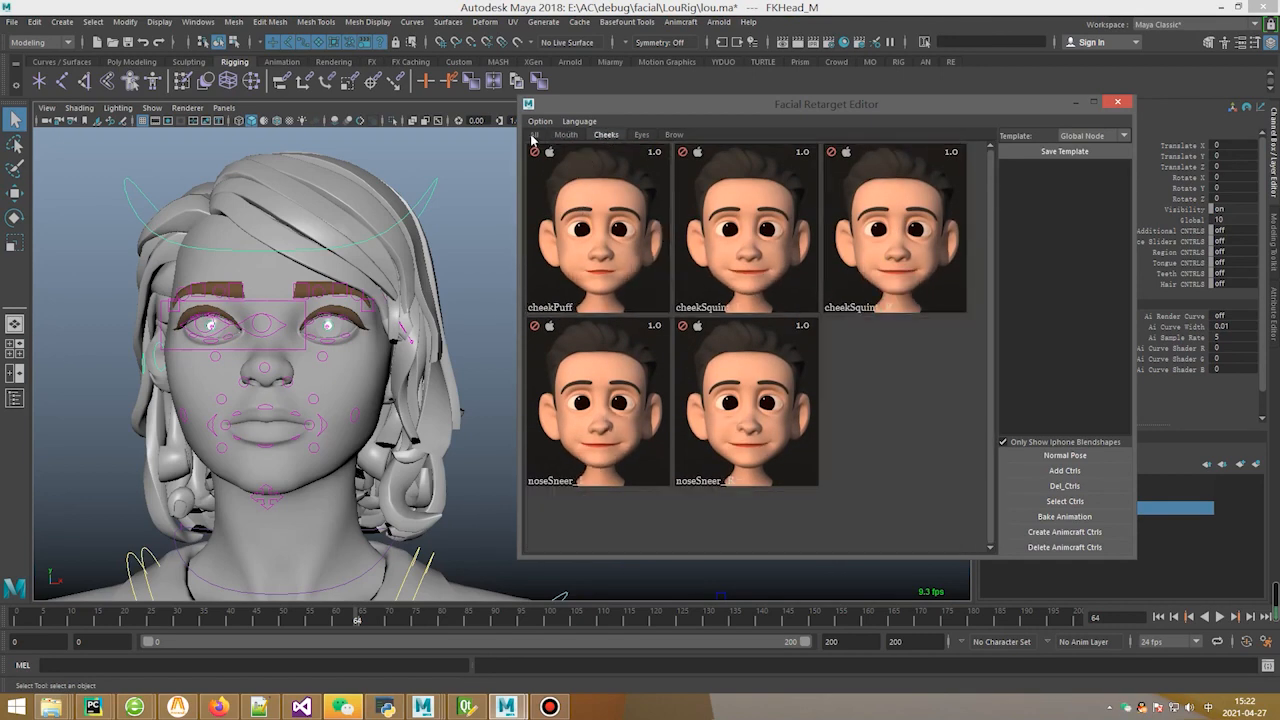
- Show the All pose category, which holds the normal pose
click(534, 136)
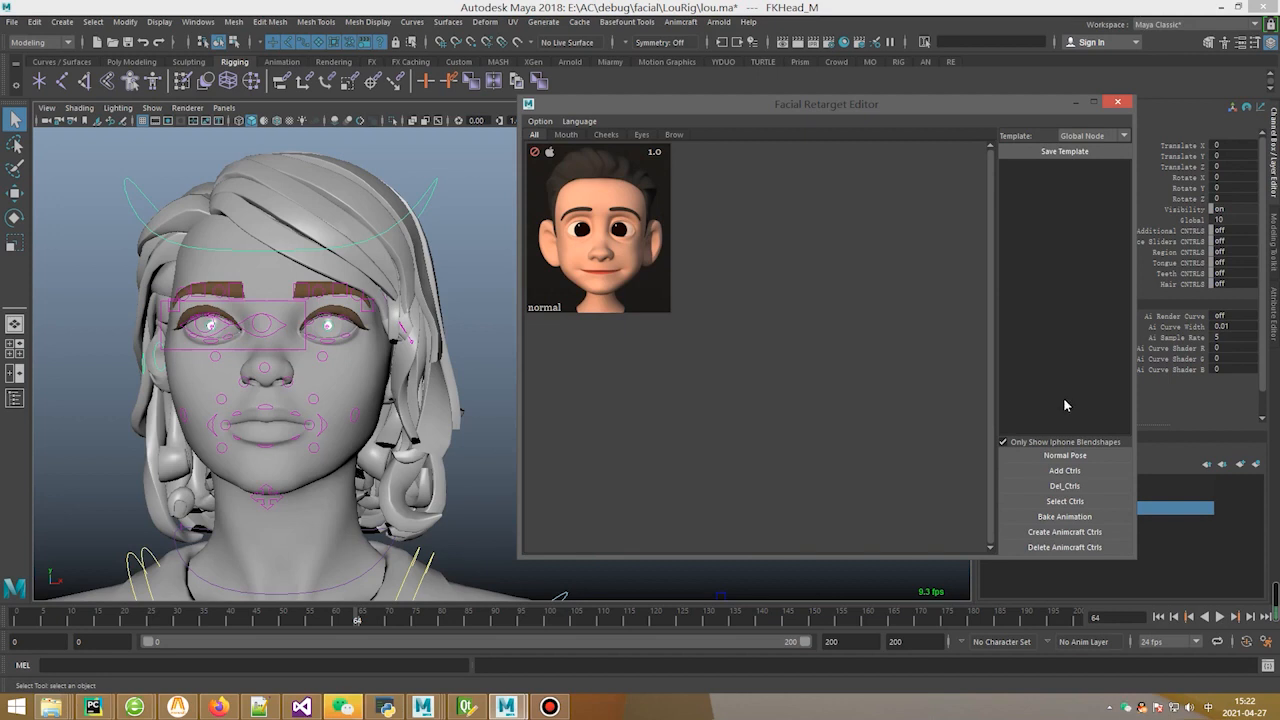
alt+middle_drag(341, 347, 343, 342)
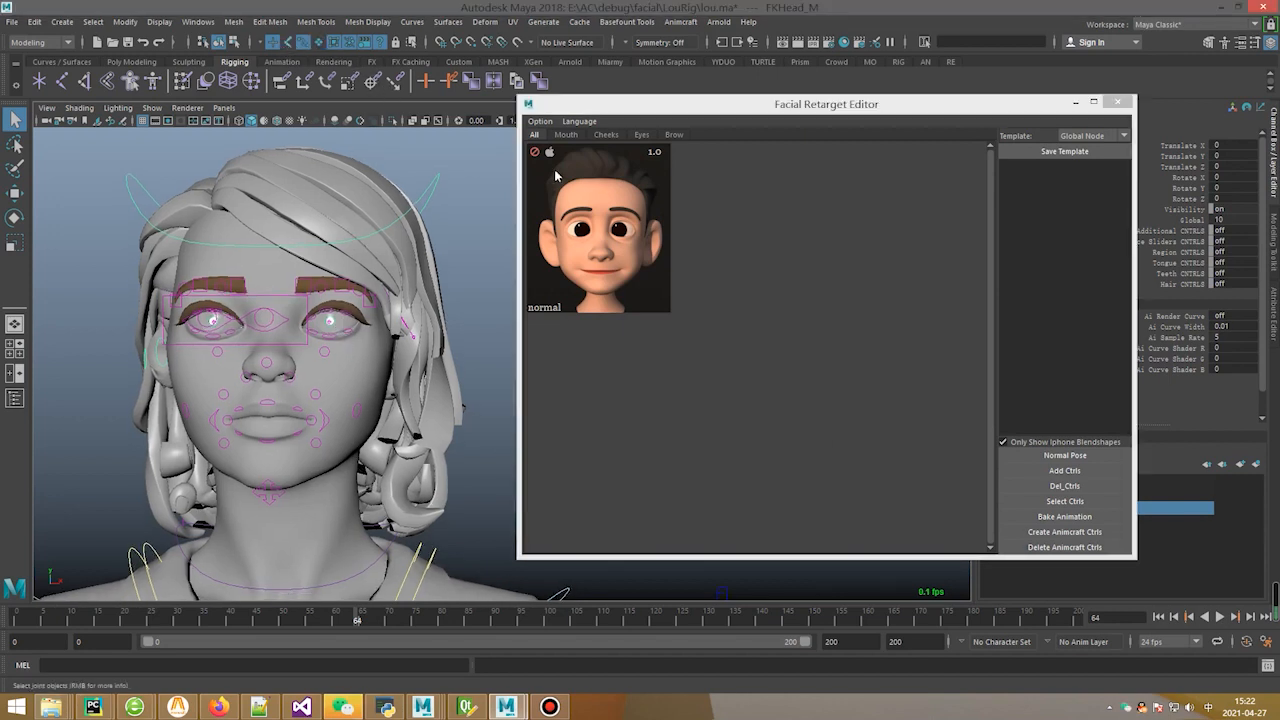
click(534, 134)
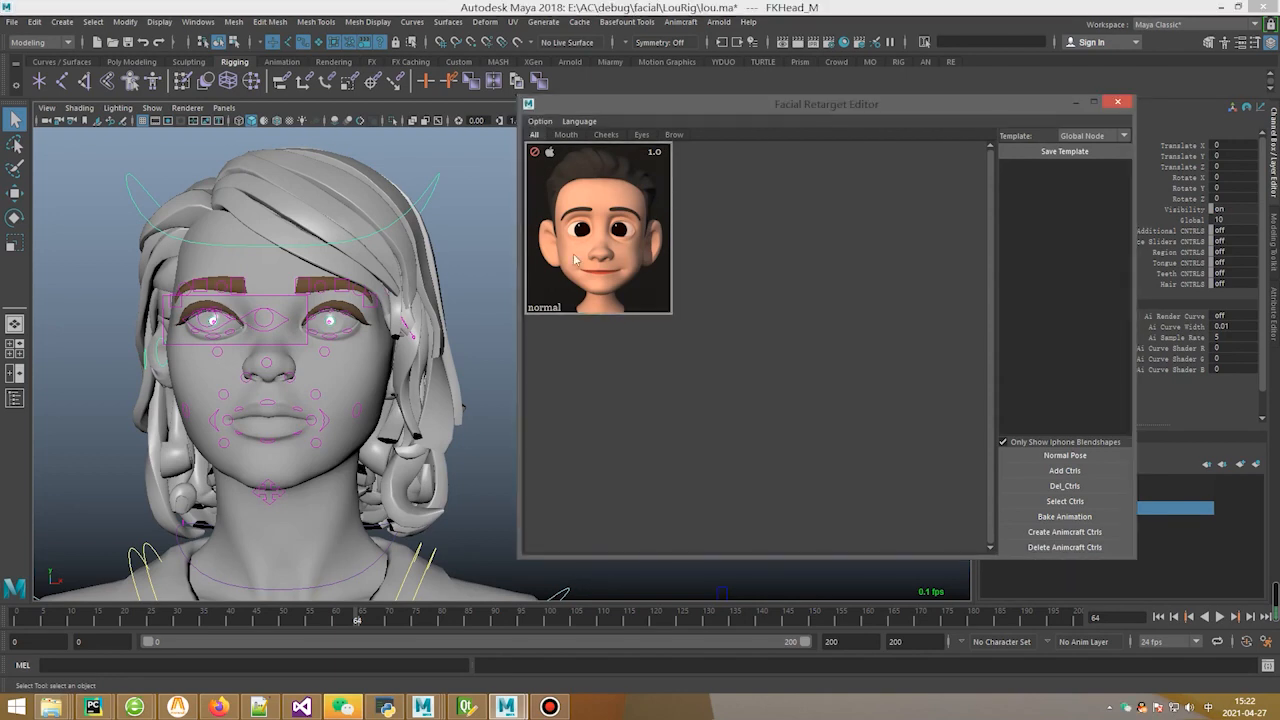
- Select all facial controls together with the eye aim controls in a wireframe side view, and return to shaded display
mouse_move(304, 330)
alt+mouse_down()
mouse_move(351, 297)
mouse_move(298, 287)
mouse_move(314, 288)
alt+mouse_up()
key(4)
click(296, 287)
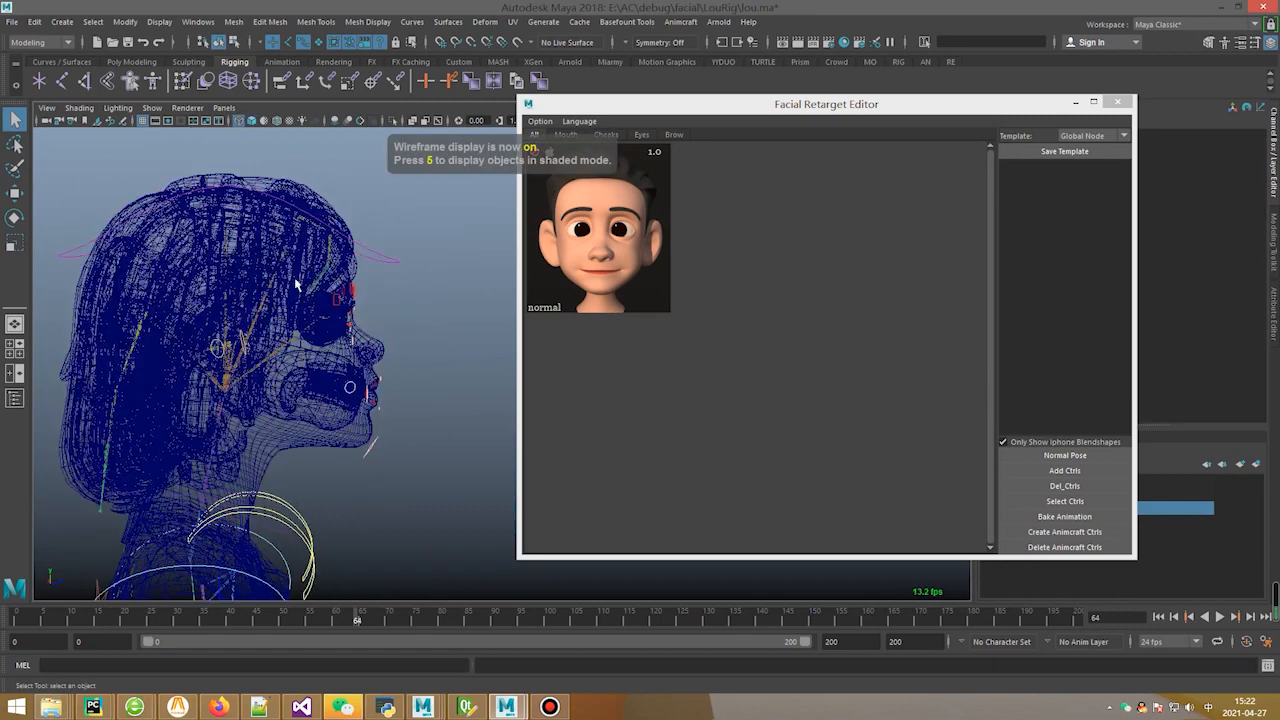
drag(300, 271, 430, 460)
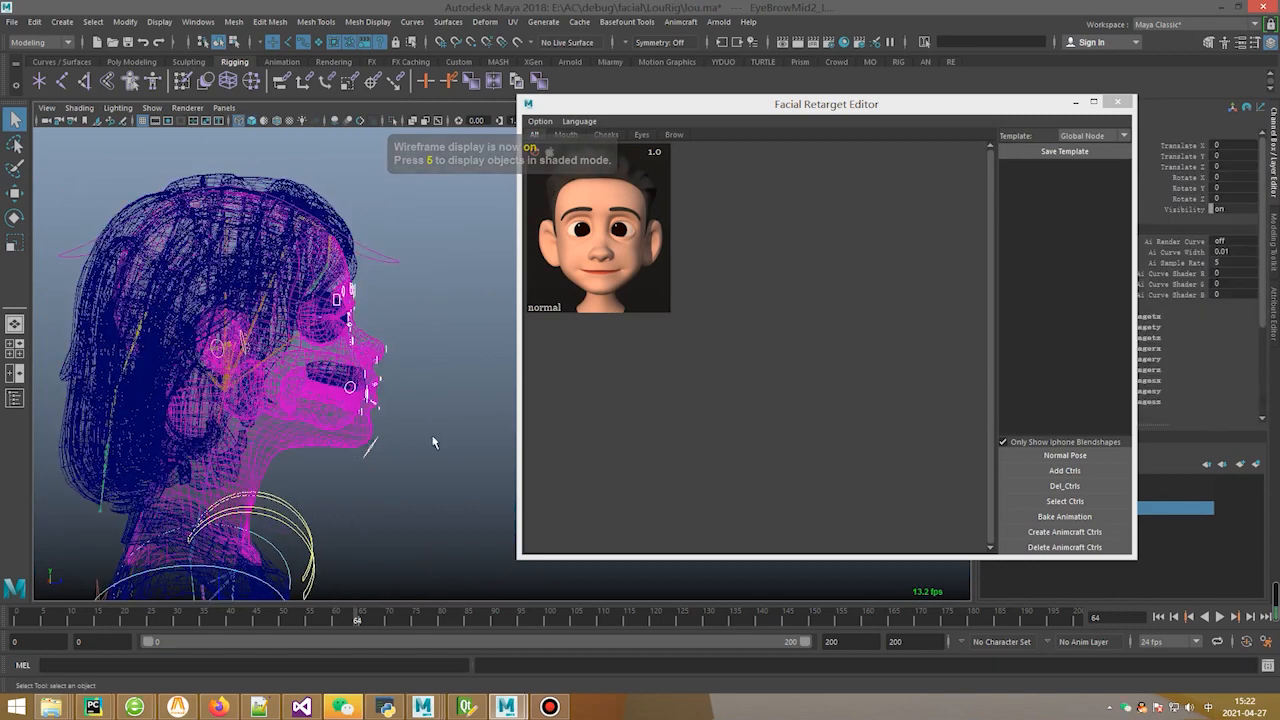
alt+middle_drag(462, 372, 330, 370)
scroll(378, 360, down, 3)
drag(425, 297, 305, 308)
alt+middle_drag(305, 308, 381, 314)
scroll(381, 314, up, 4)
key(4)
key(5)
alt+drag(420, 337, 350, 342)
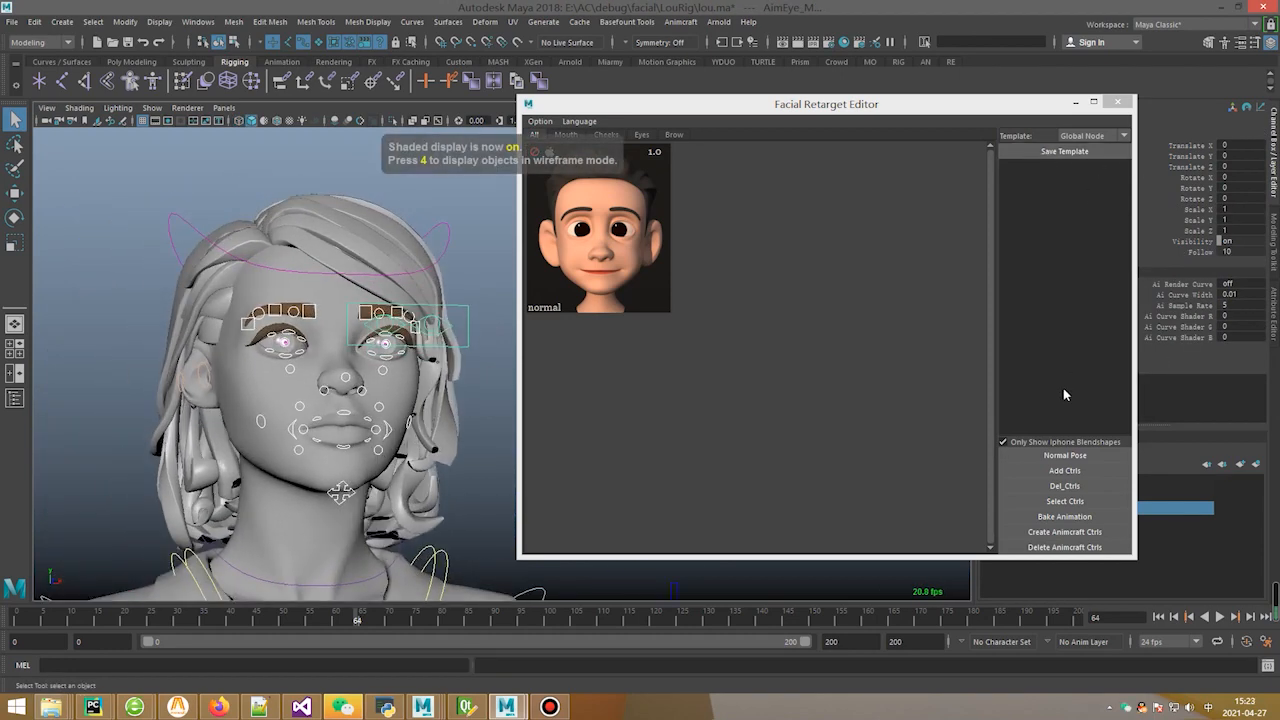
- Add the selected facial controls to the editor's control list and check the listed entries
click(1066, 471)
click(1076, 473)
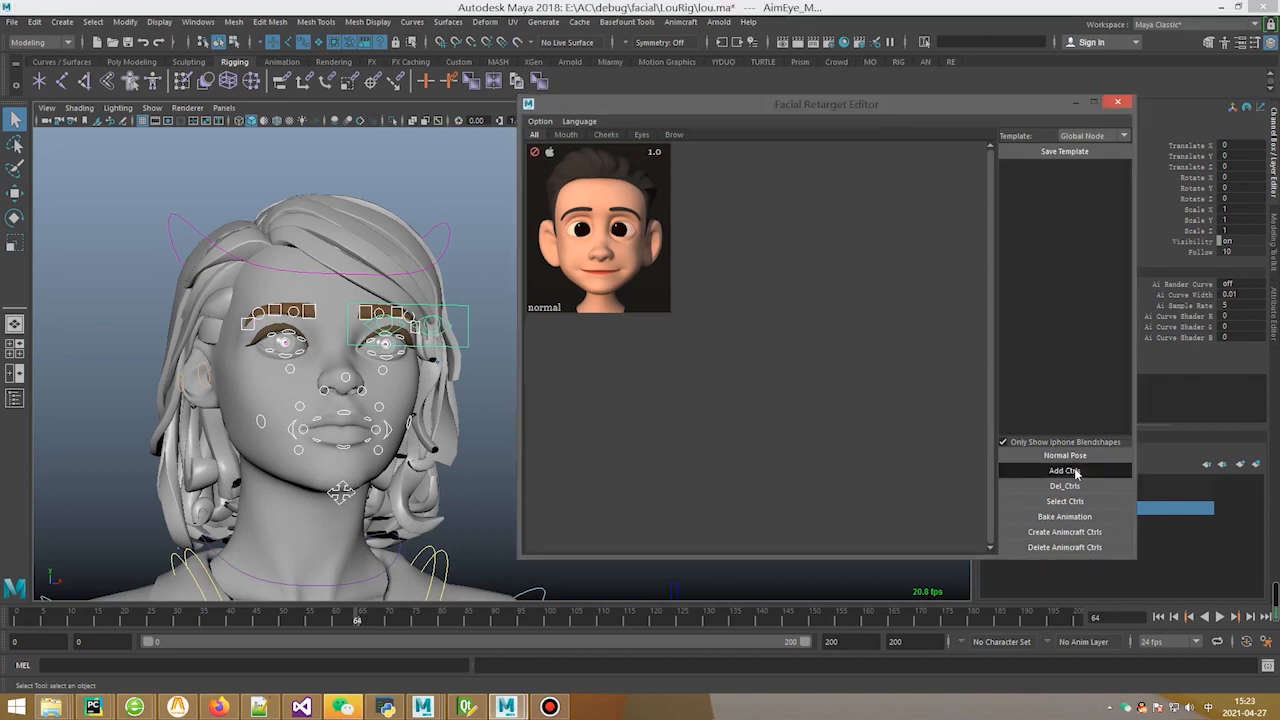
click(1046, 166)
scroll(1048, 250, down, 6)
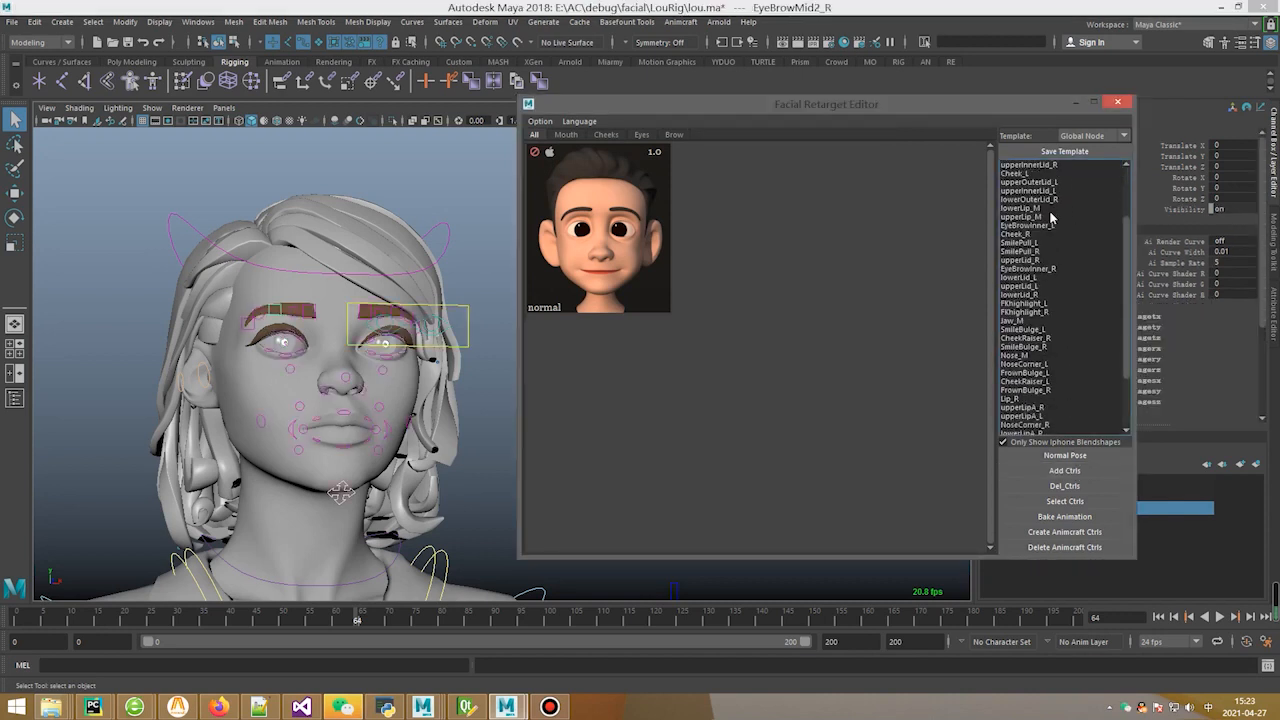
click(1020, 425)
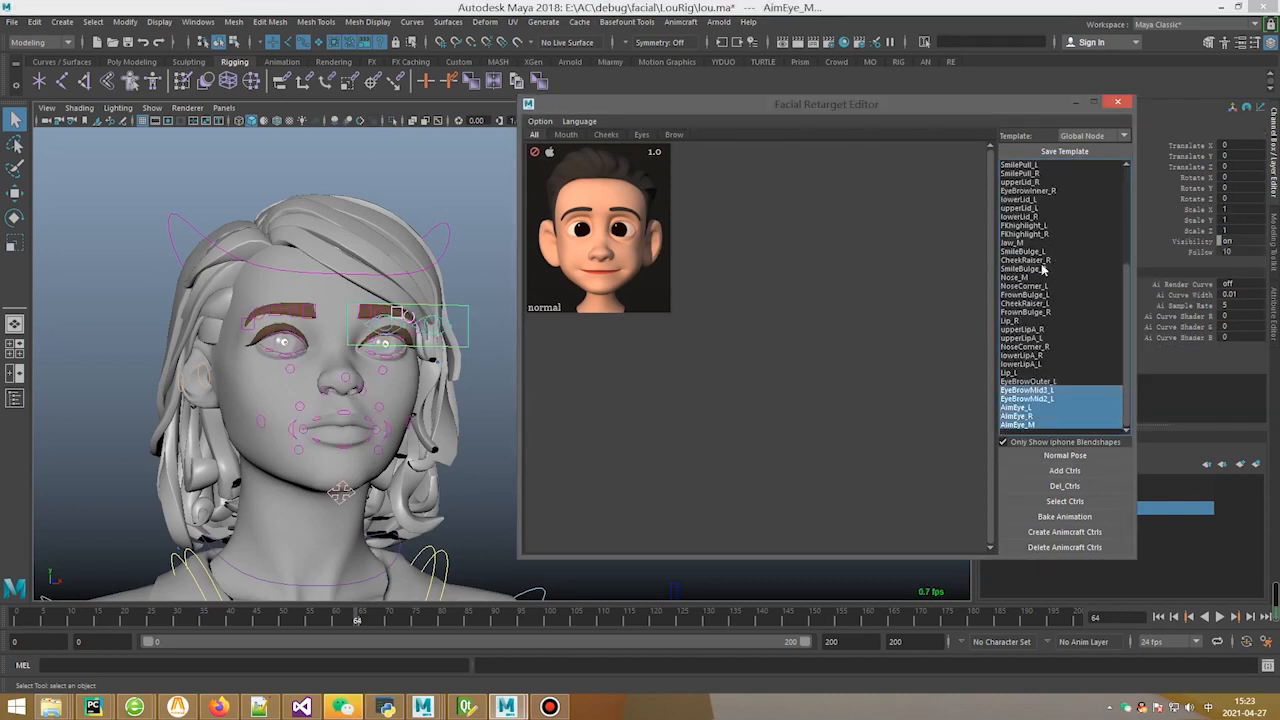
scroll(1028, 258, up, 6)
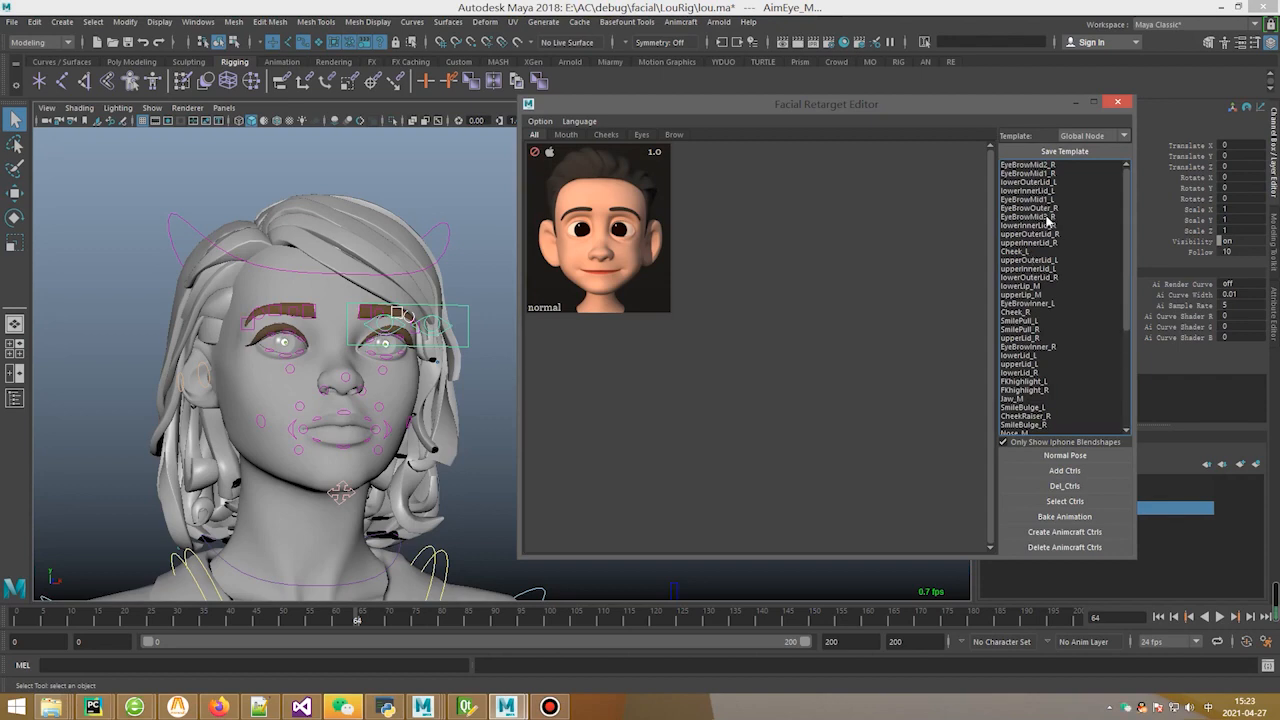
scroll(1047, 221, down, 6)
- Record the character's neutral face as the normal pose
alt+right_drag(276, 364, 337, 306)
alt+drag(337, 306, 353, 331)
alt+middle_drag(353, 331, 324, 357)
alt+right_drag(324, 357, 351, 363)
alt+drag(351, 363, 363, 363)
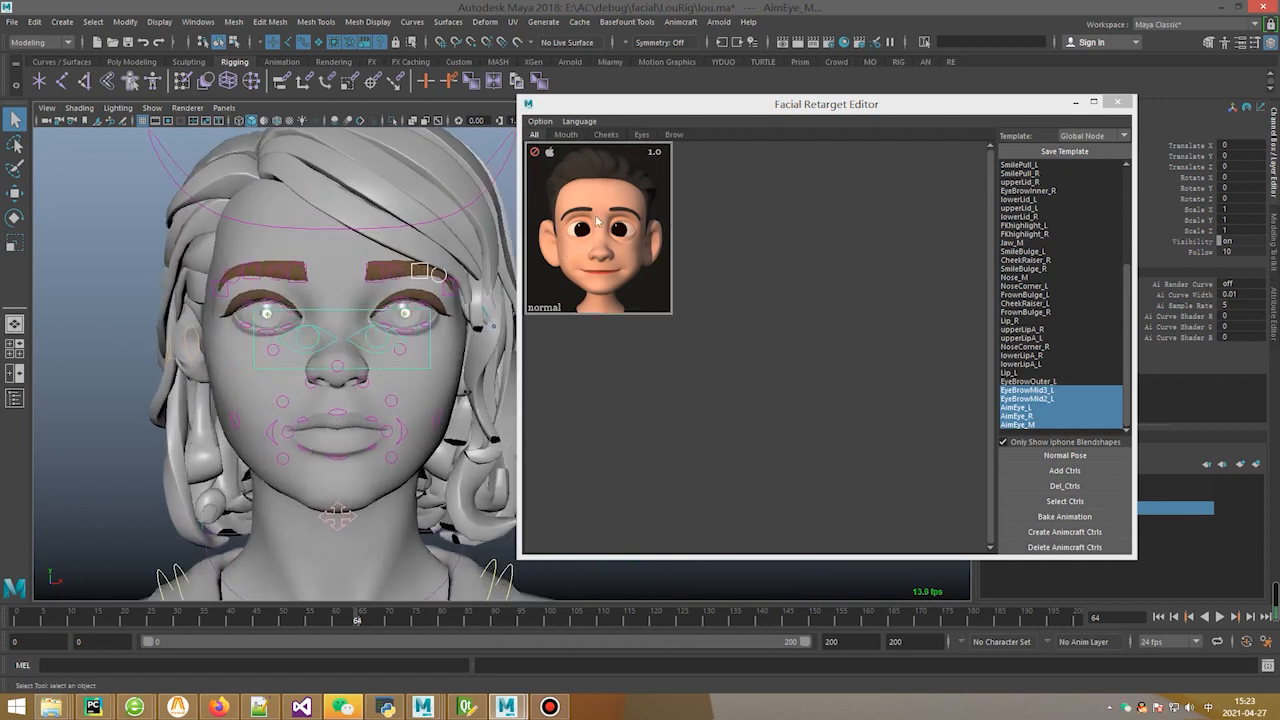
right_click(596, 176)
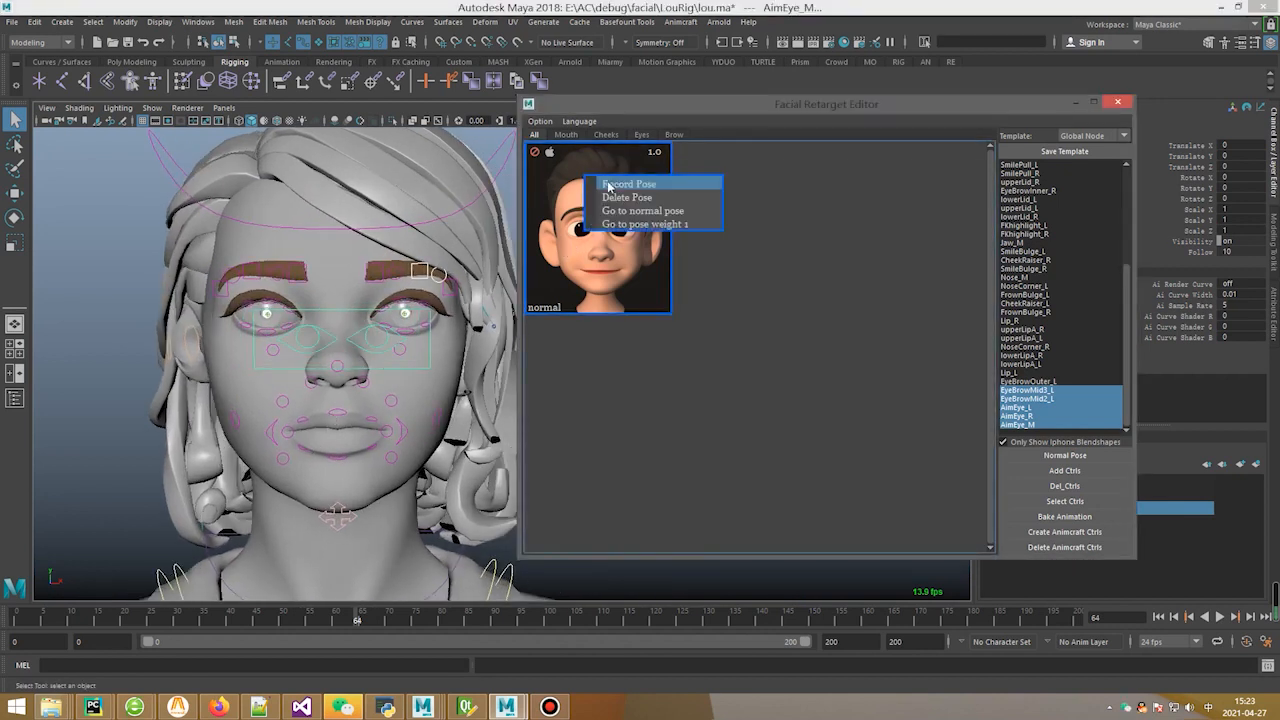
click(627, 186)
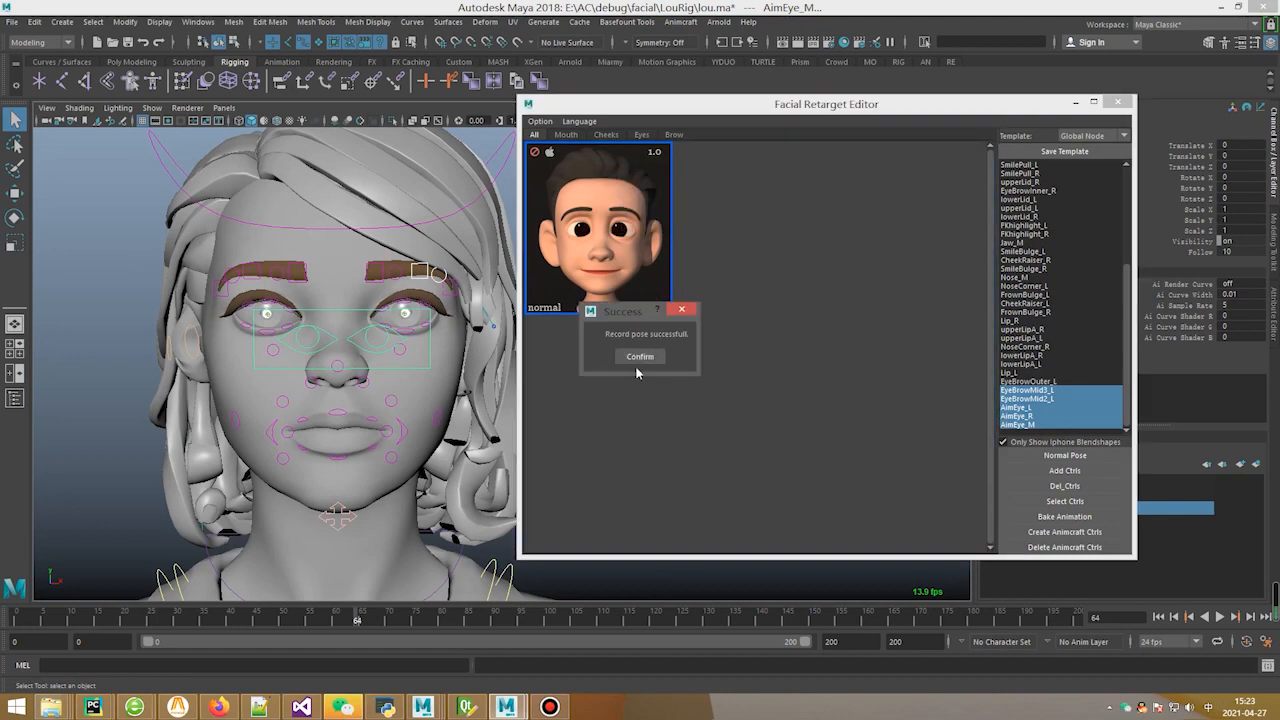
click(638, 360)
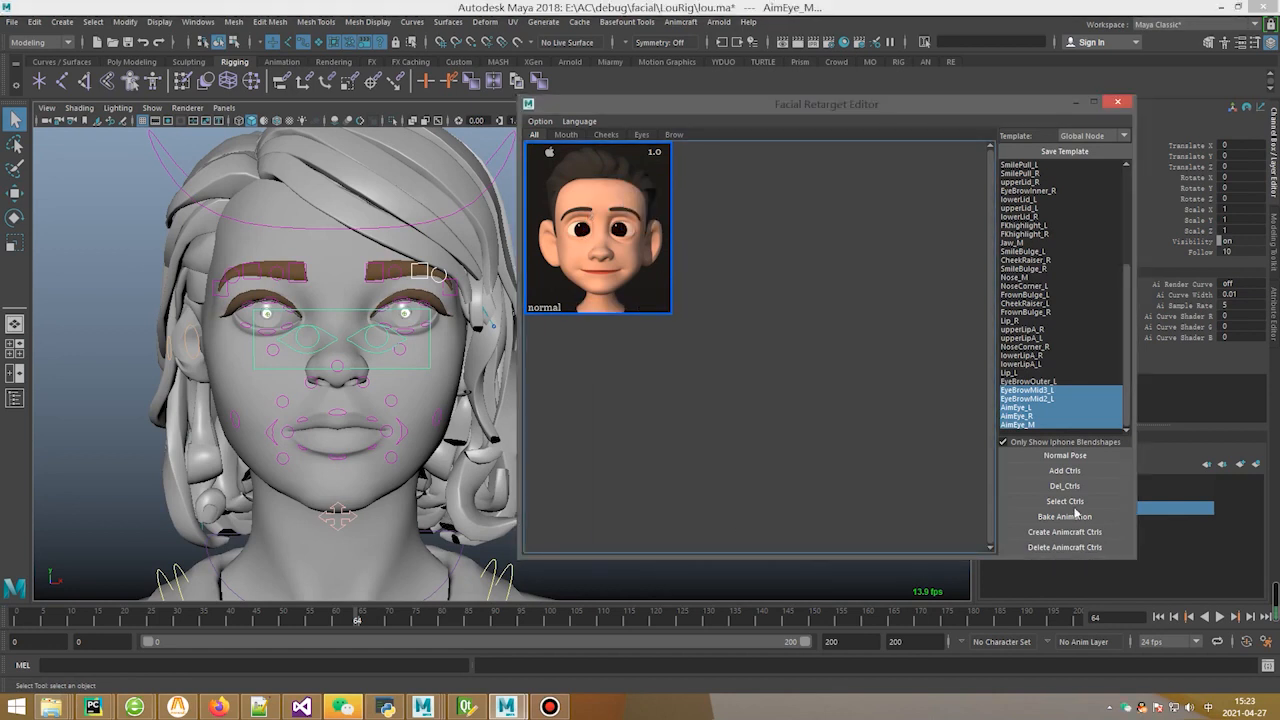
- Try rotating the jaw control Jaw_M below the chin
click(343, 520)
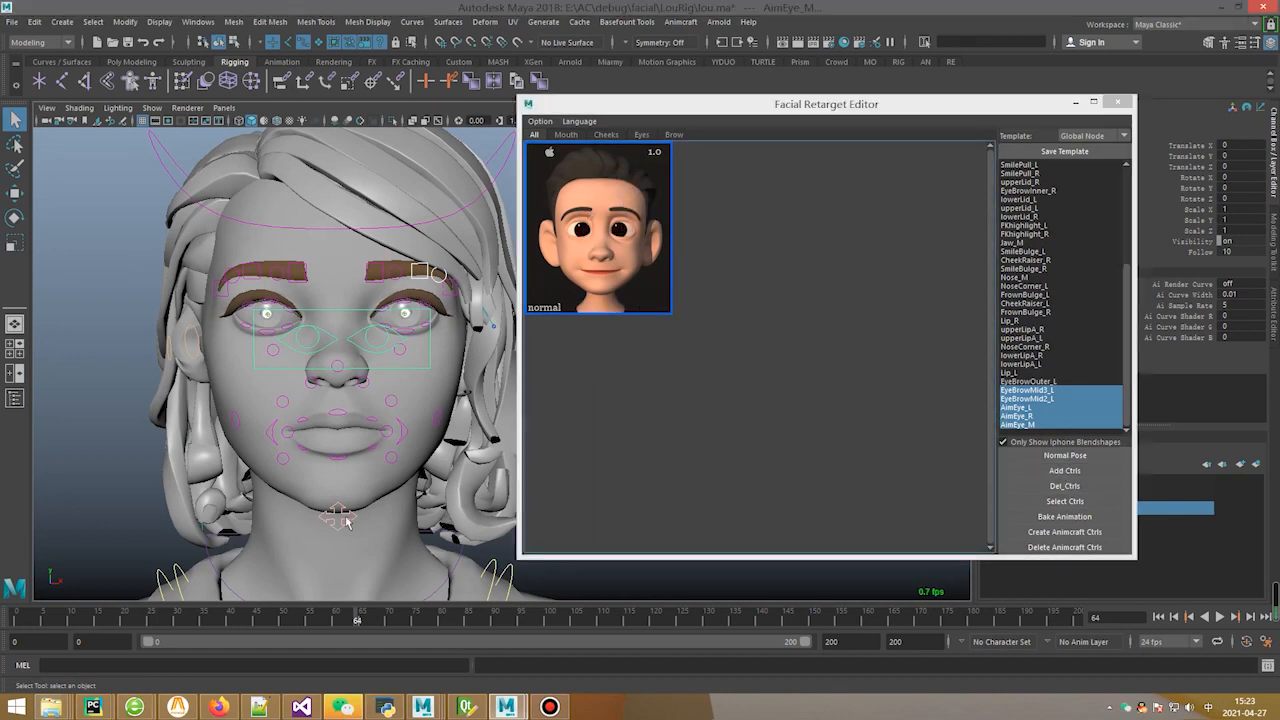
key(e)
drag(348, 343, 349, 367)
alt+middle_drag(376, 422, 376, 417)
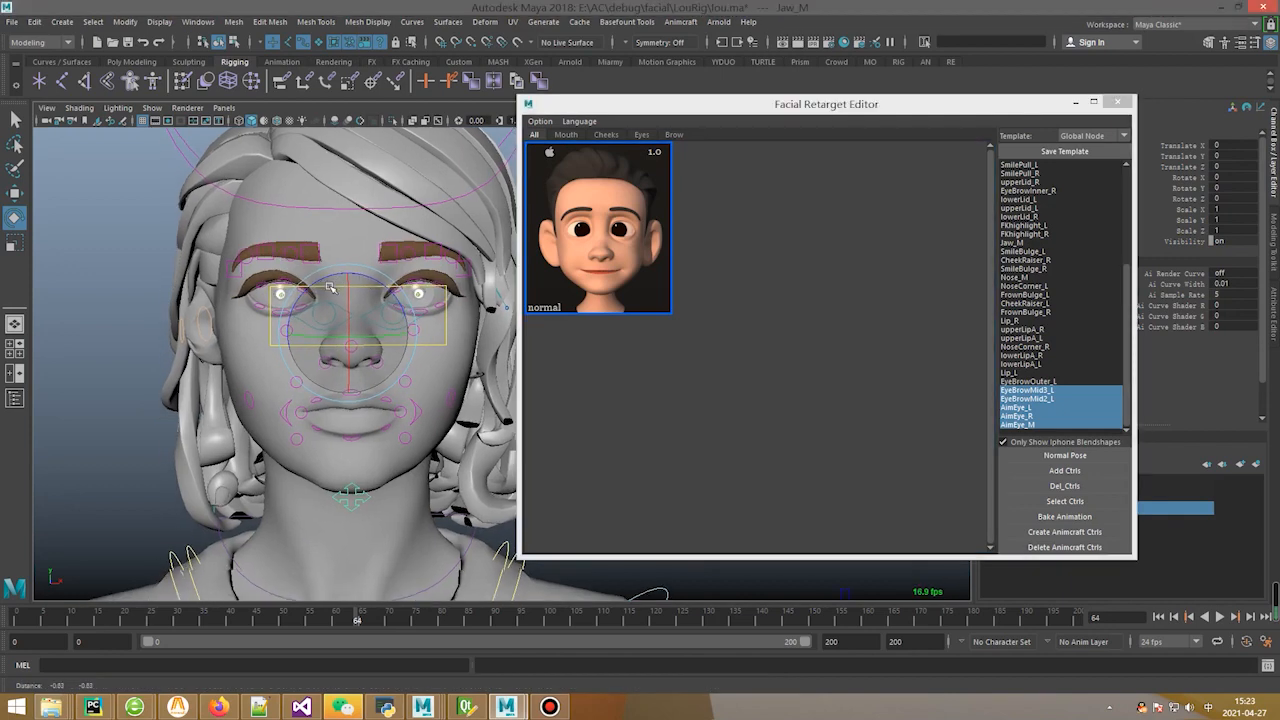
- Review the iPhone blendshape poses in the Mouth category and the full control list of the All category
click(566, 134)
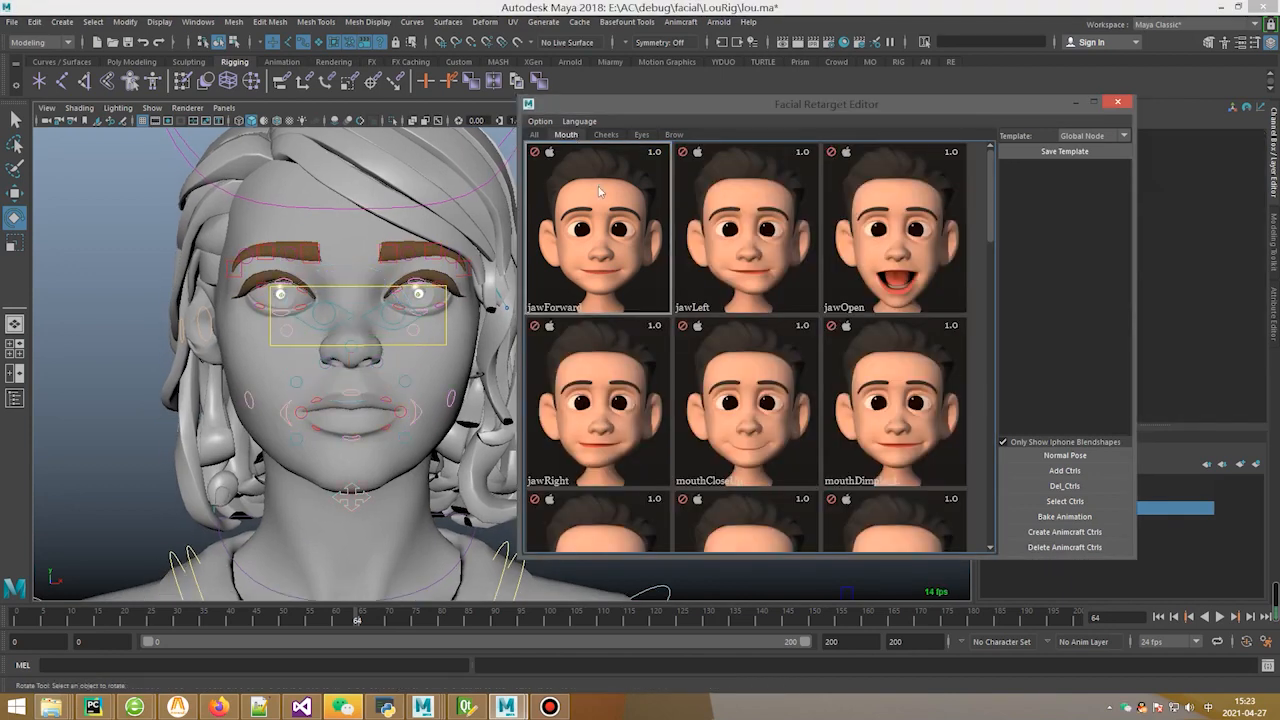
scroll(681, 262, down, 5)
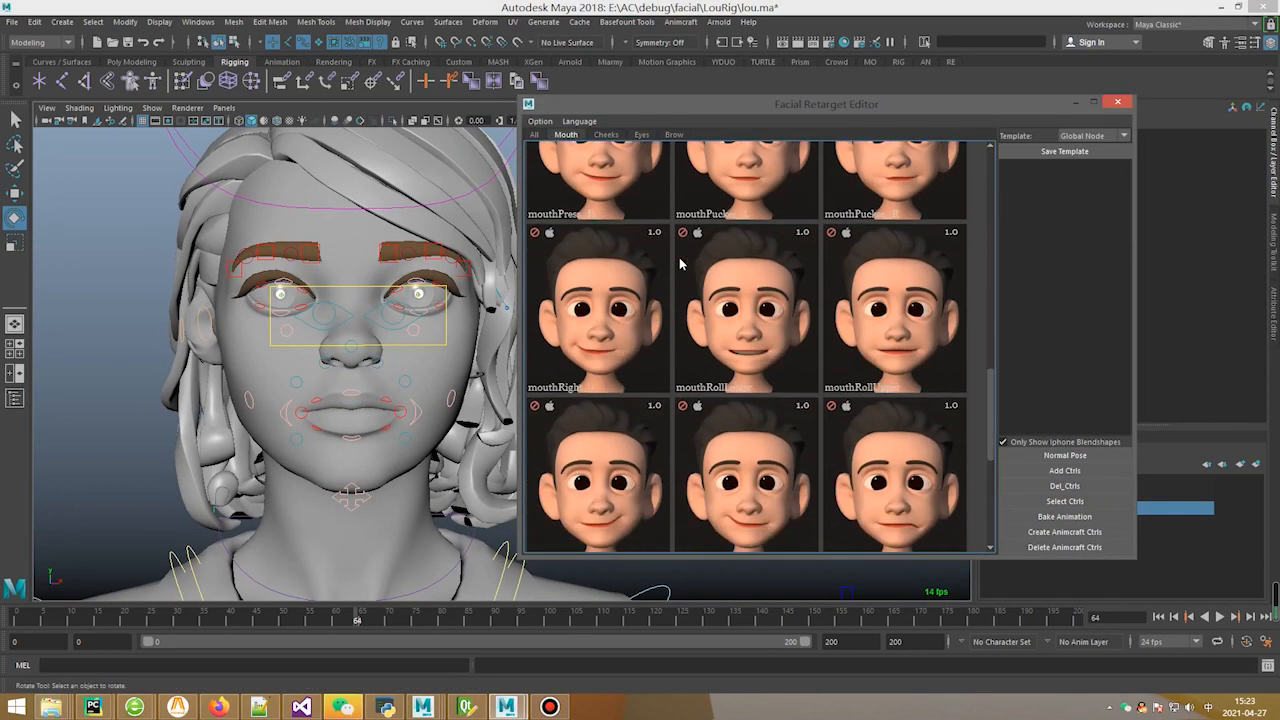
scroll(681, 262, down, 1)
alt+middle_drag(357, 369, 357, 320)
alt+drag(300, 326, 346, 332)
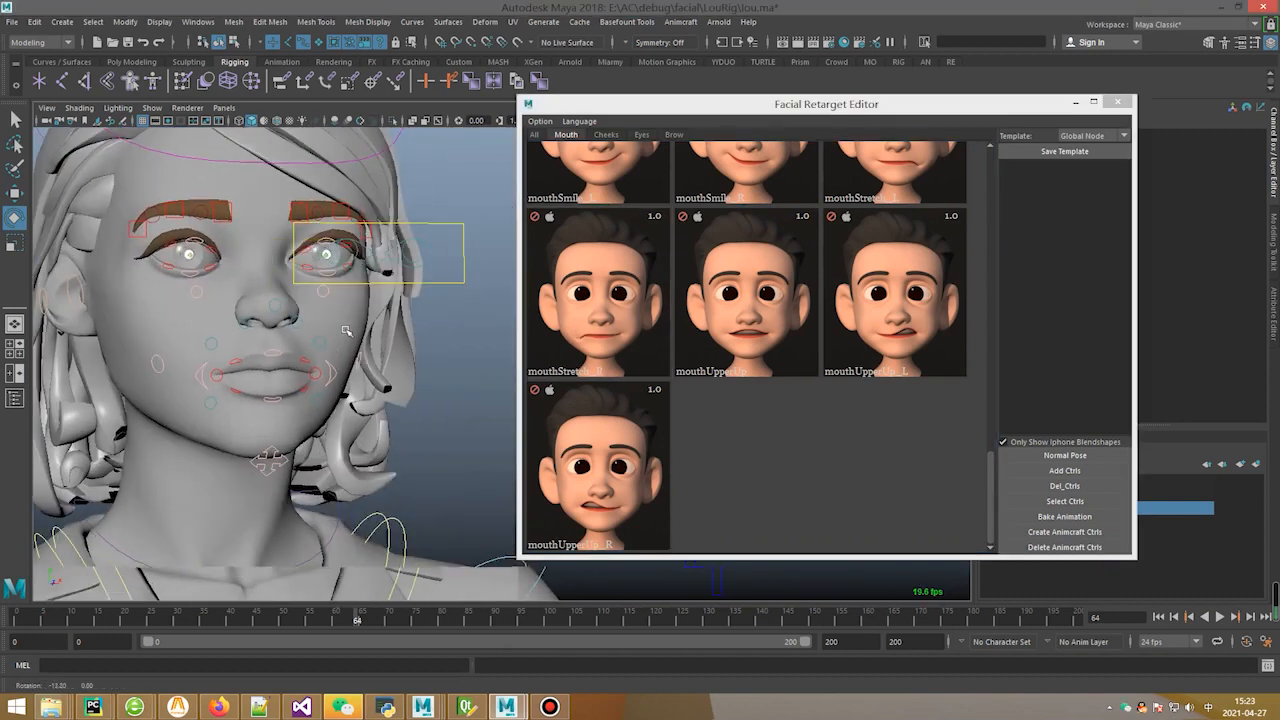
key(q)
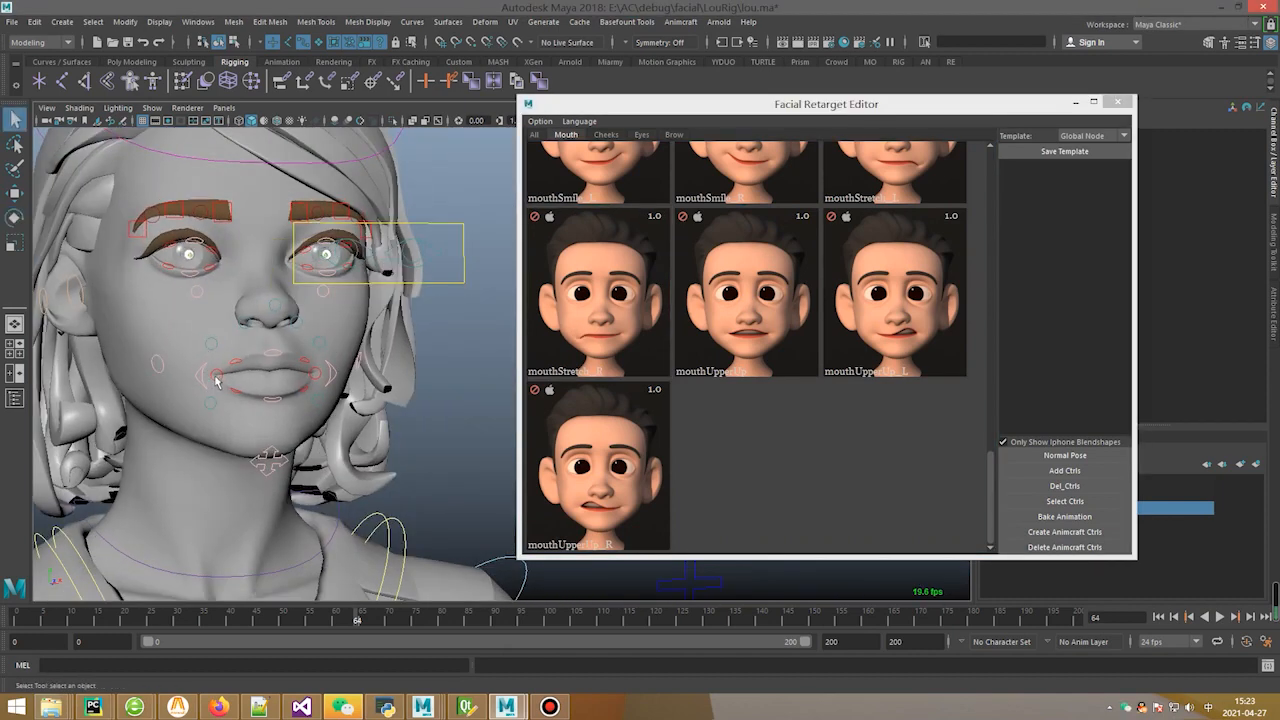
alt+drag(222, 383, 255, 368)
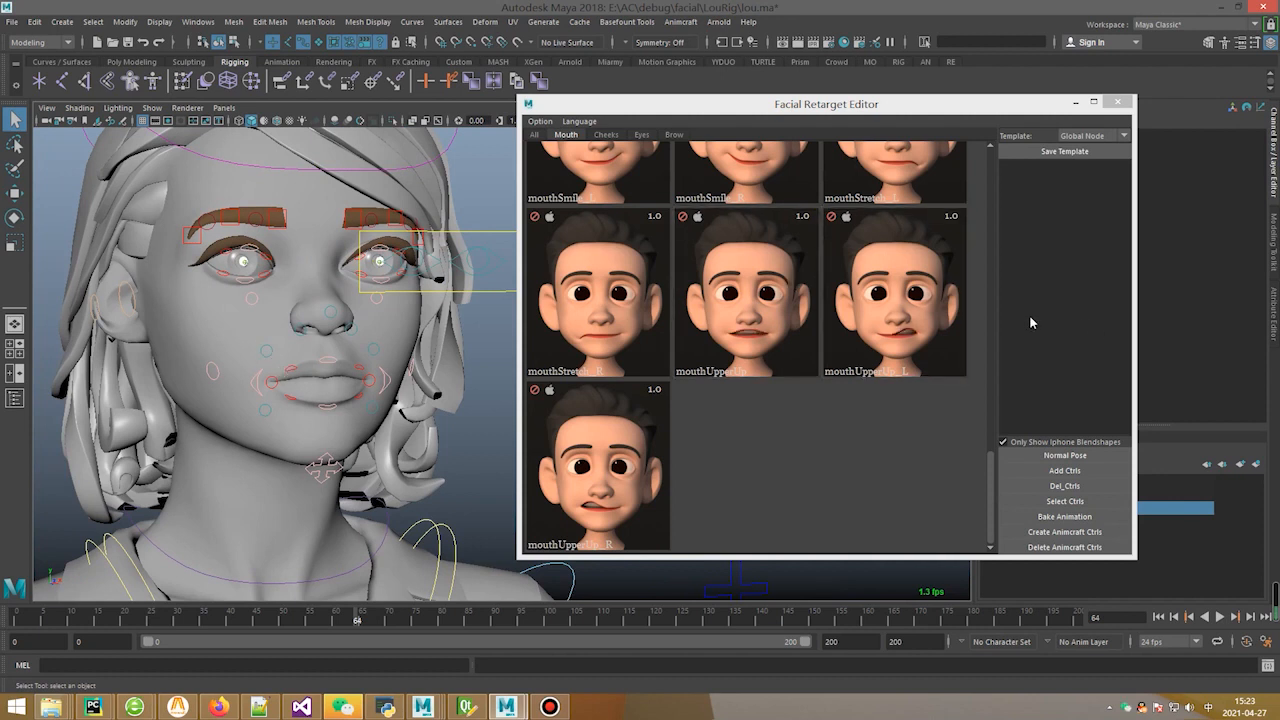
click(535, 134)
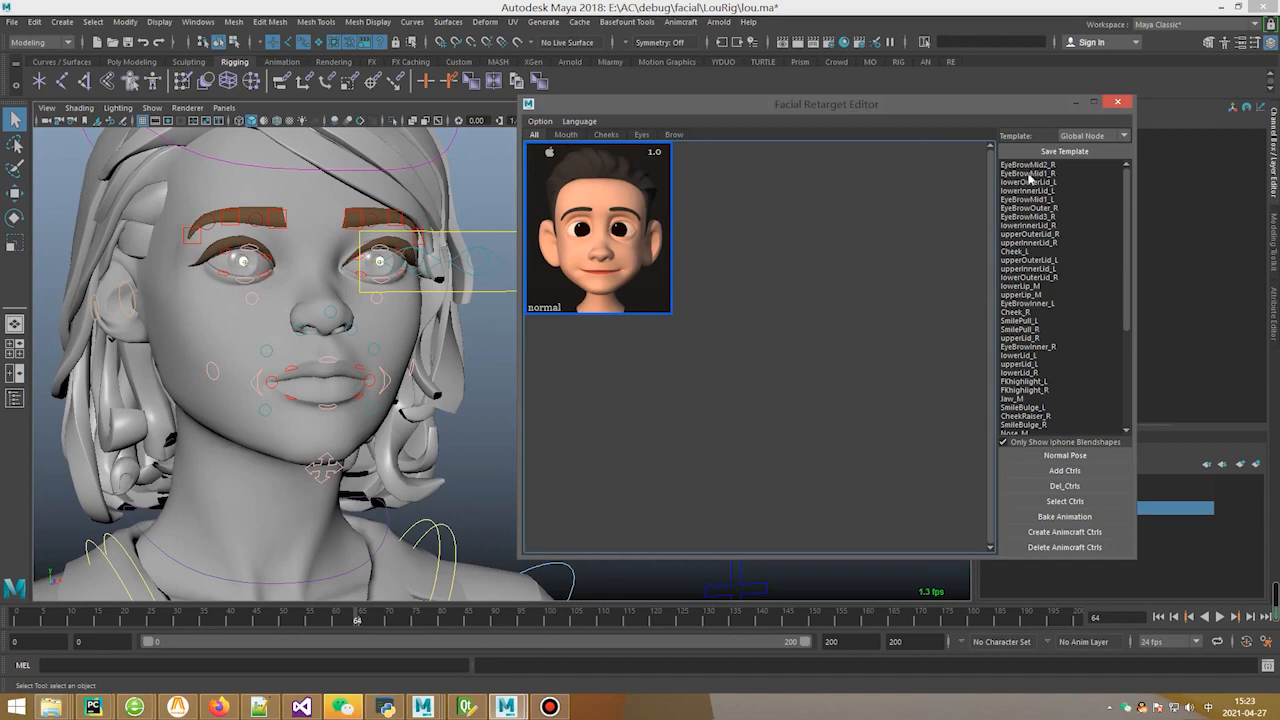
click(566, 134)
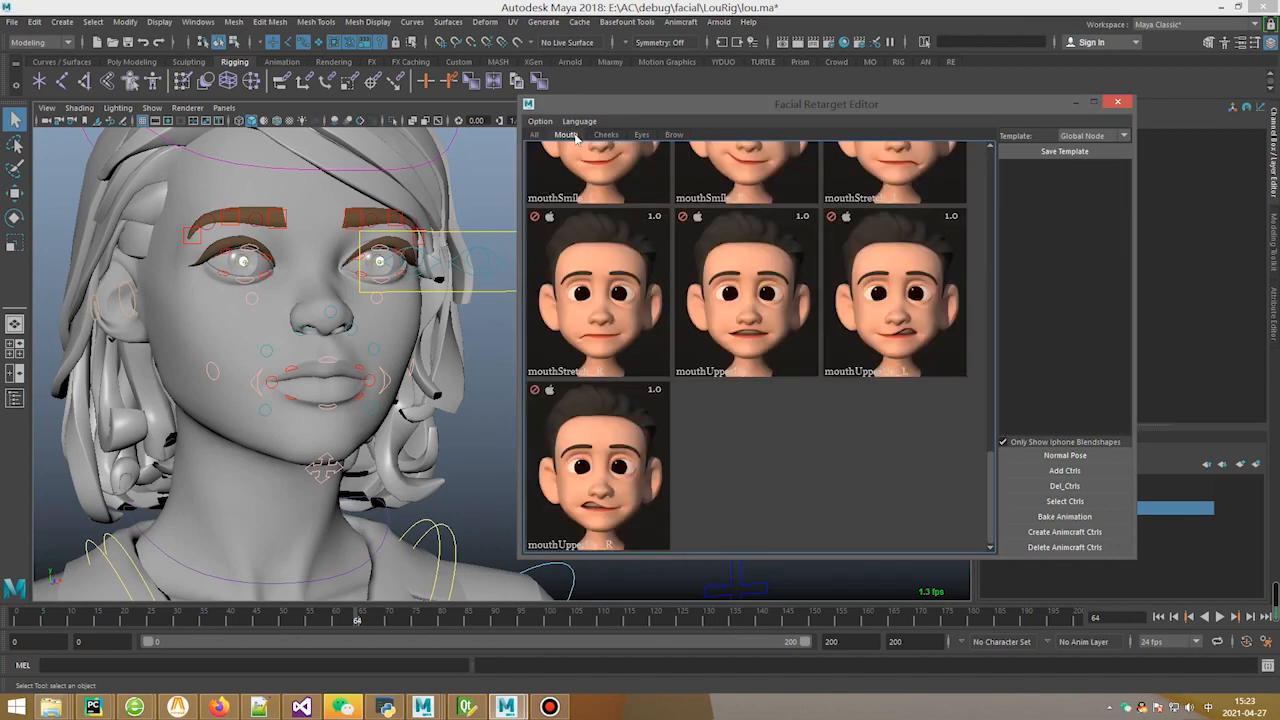
scroll(745, 400, up, 5)
- Select the lip, jaw, cheek, smile, frown bulge, cheek raiser and nose corner controls and add them to the Mouth category's control list
alt+drag(278, 365, 338, 315)
drag(406, 369, 477, 475)
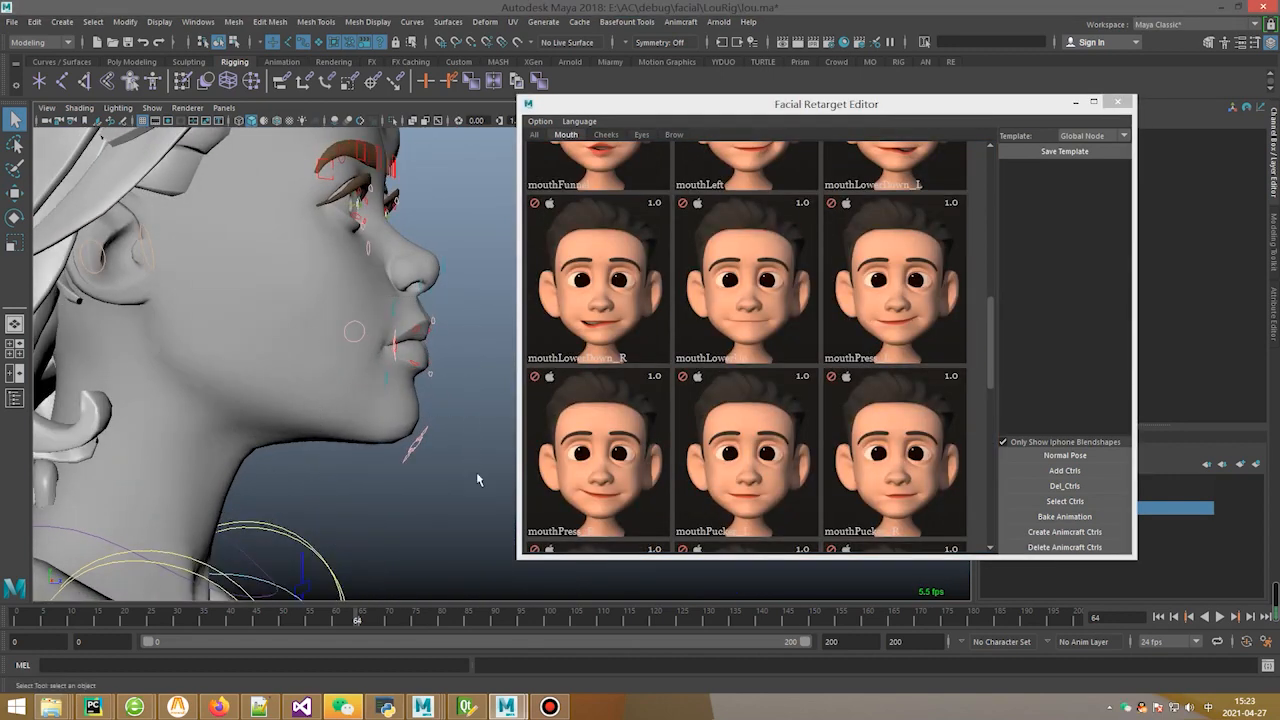
alt+drag(440, 410, 404, 349)
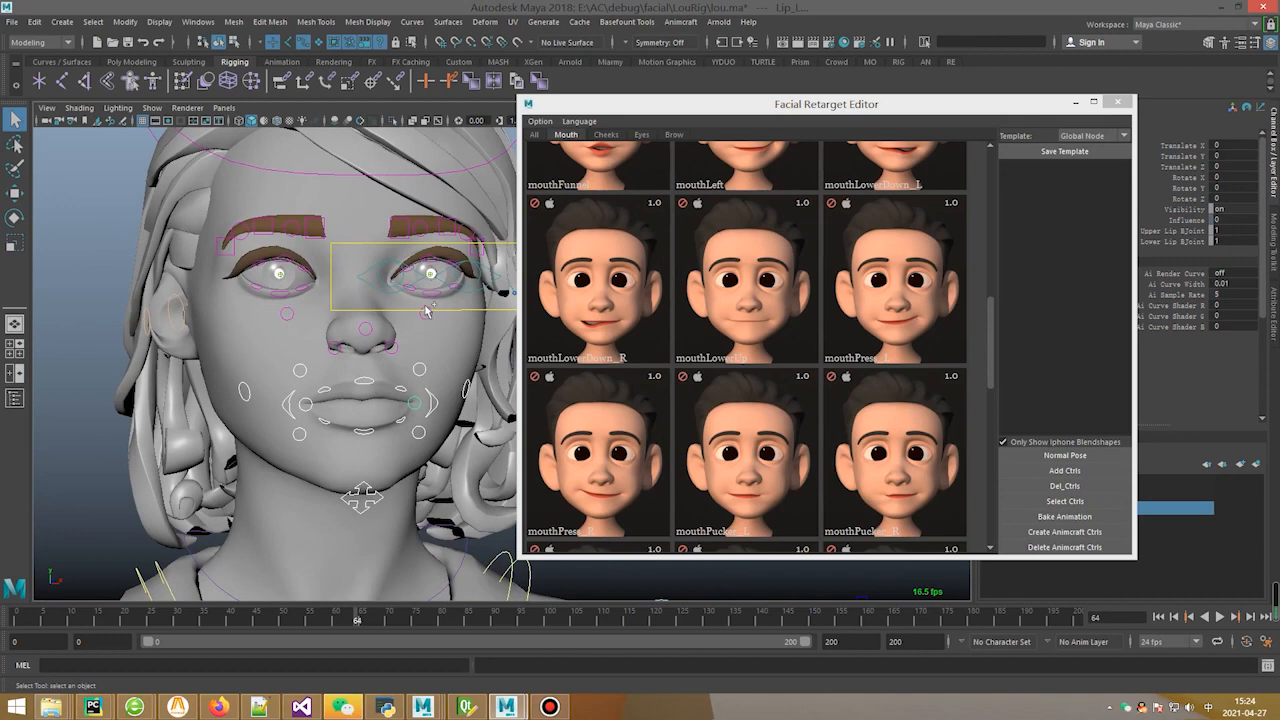
click(430, 316)
click(339, 350)
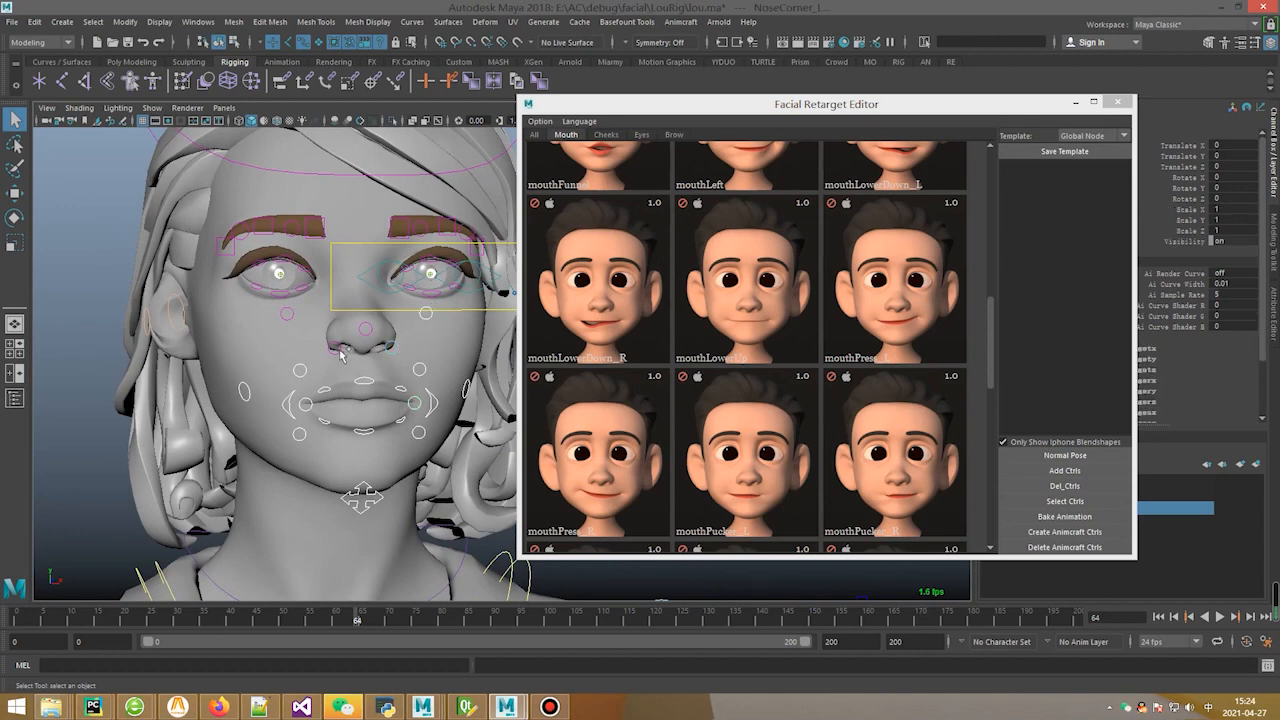
click(286, 314)
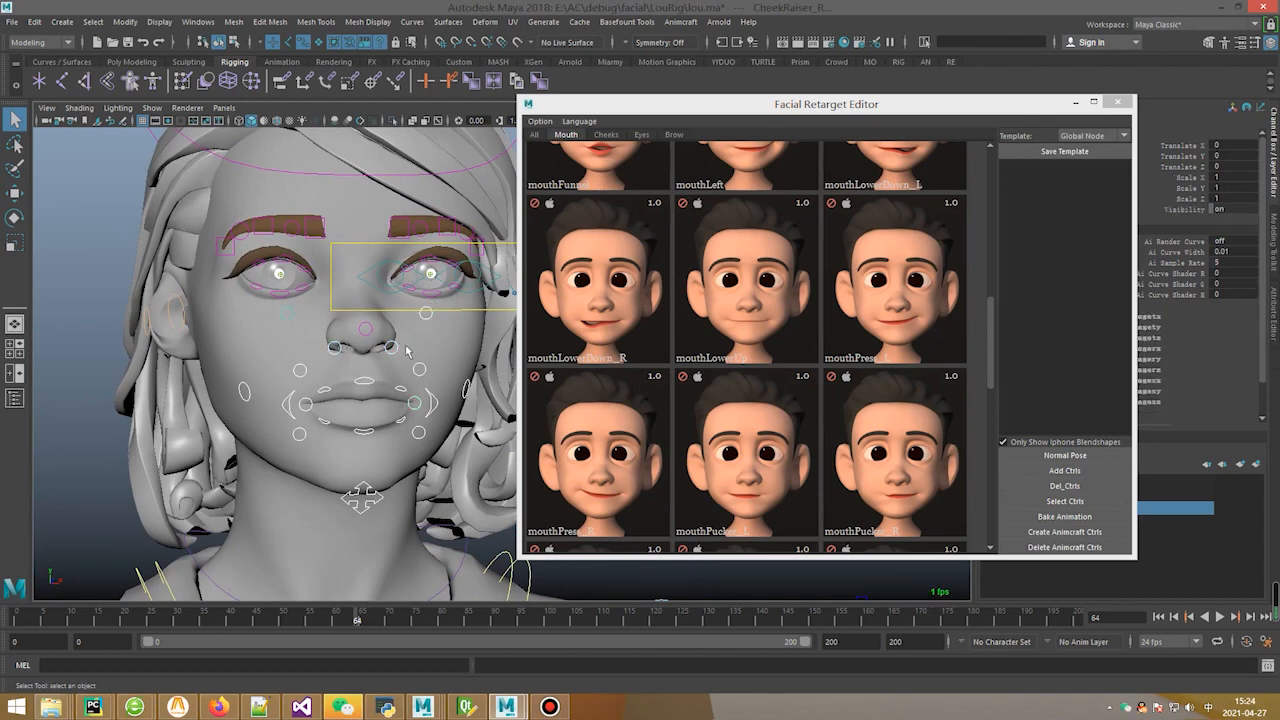
alt+middle_drag(392, 336, 376, 306)
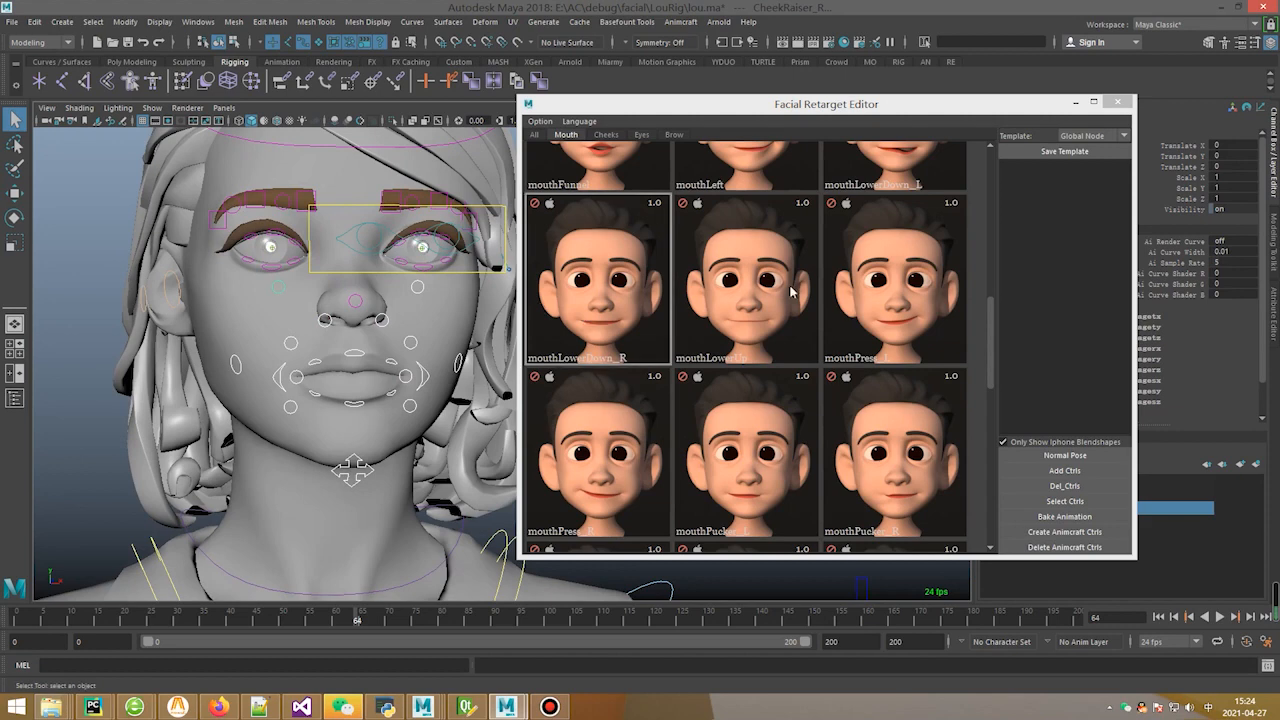
click(1066, 471)
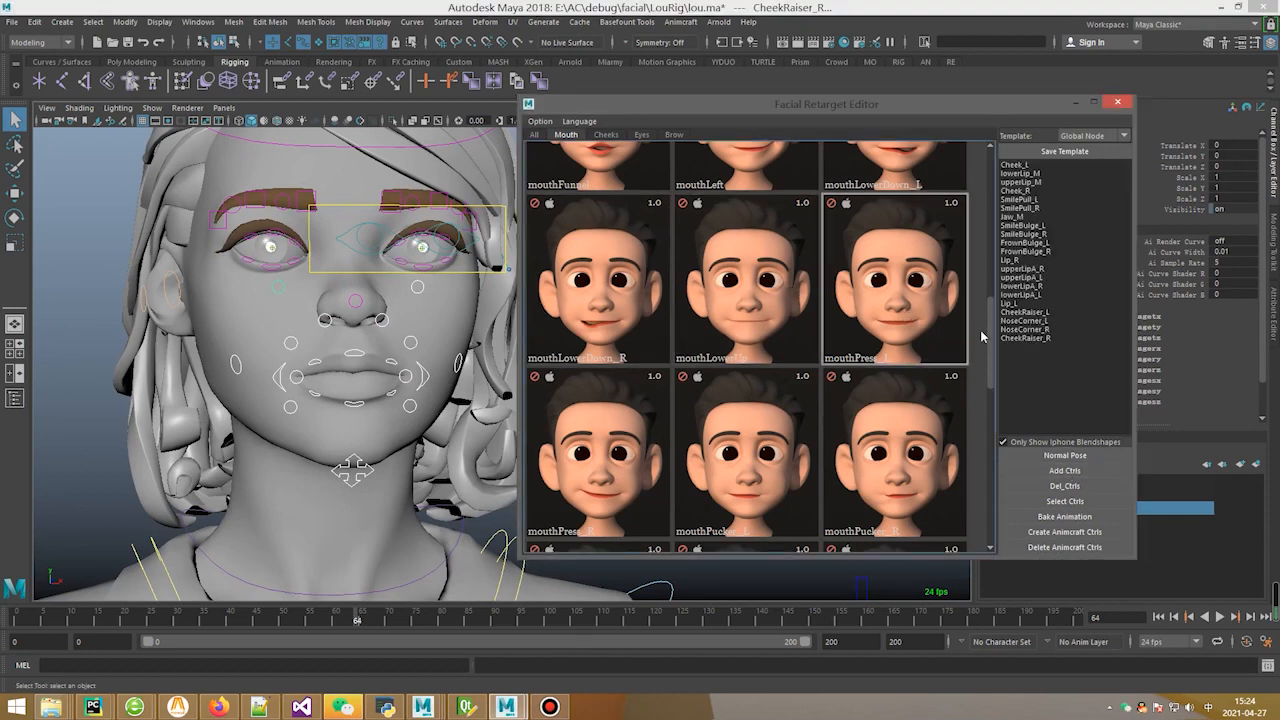
- Rotate Jaw_M to about 27.1 in X to open the mouth and record it as the jawOpen pose
drag(990, 340, 997, 172)
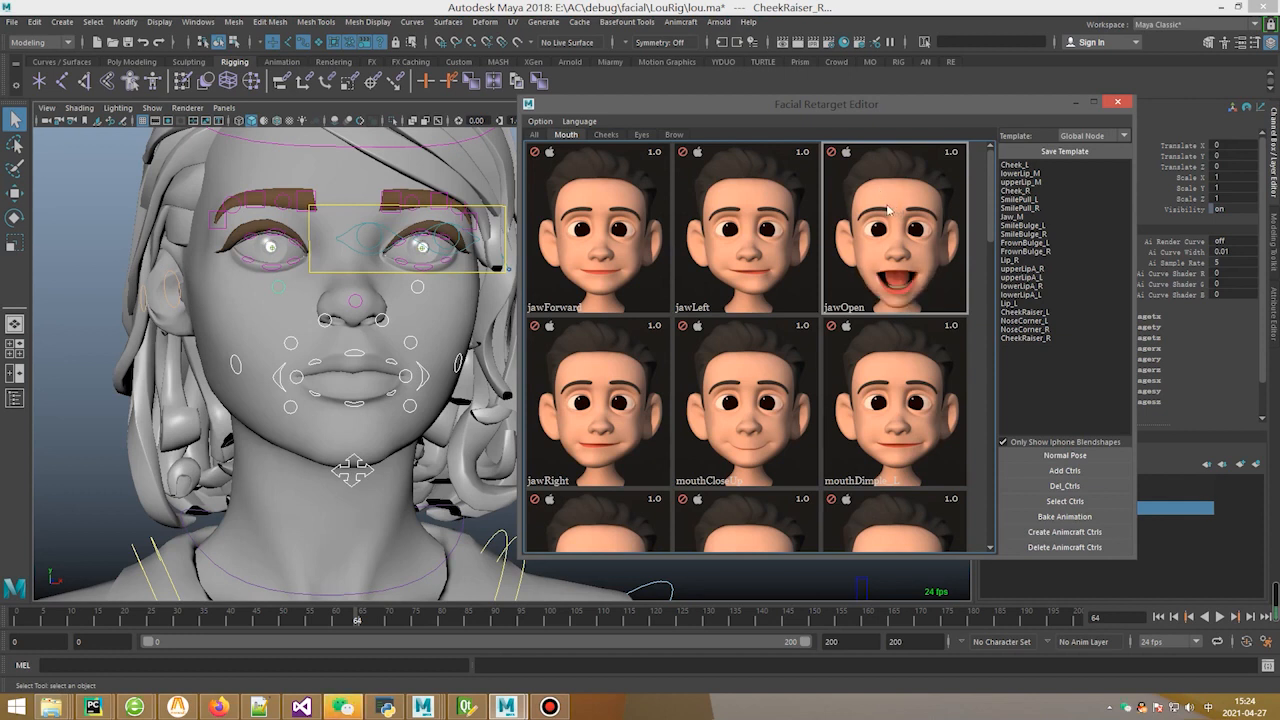
click(414, 430)
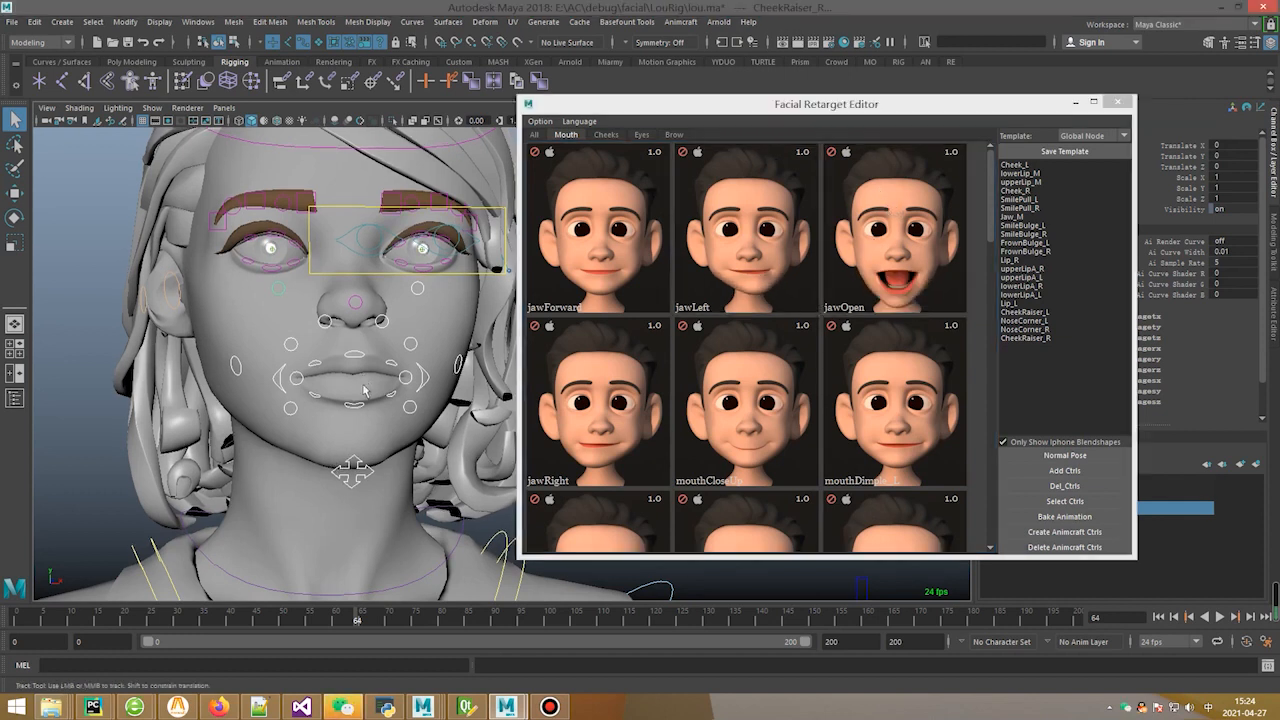
click(352, 404)
key(e)
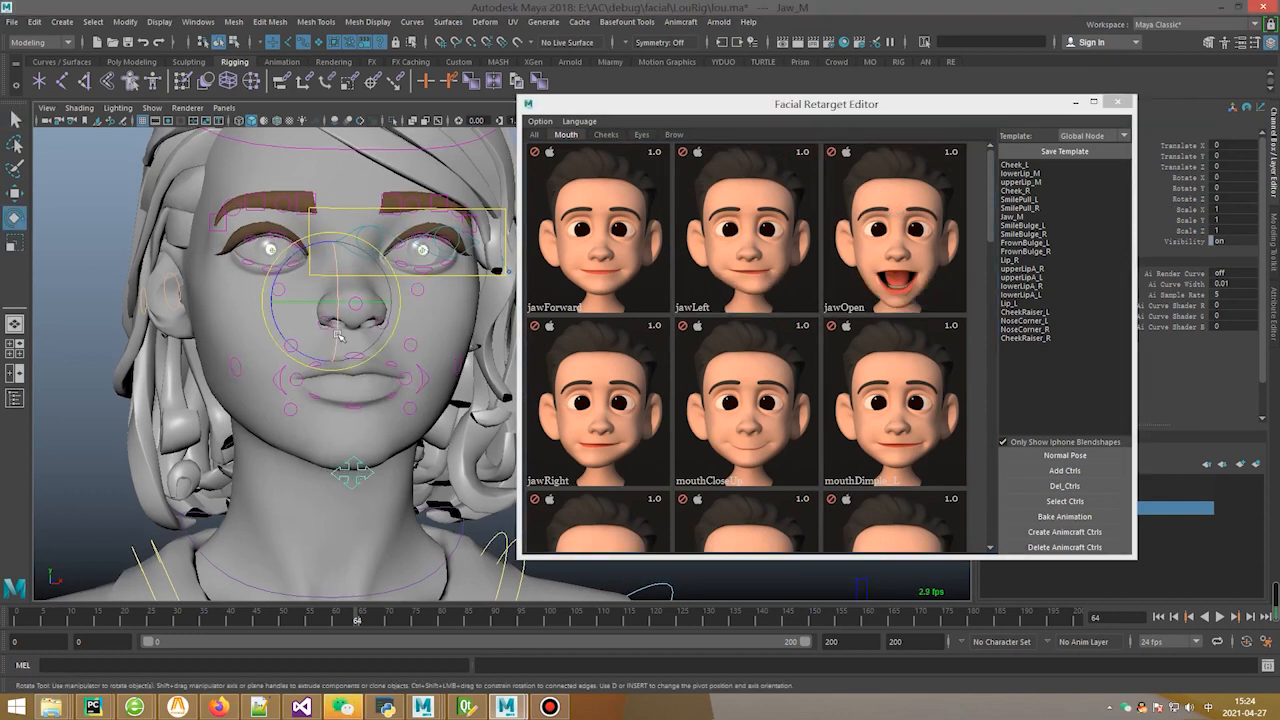
drag(339, 337, 334, 355)
right_click(868, 208)
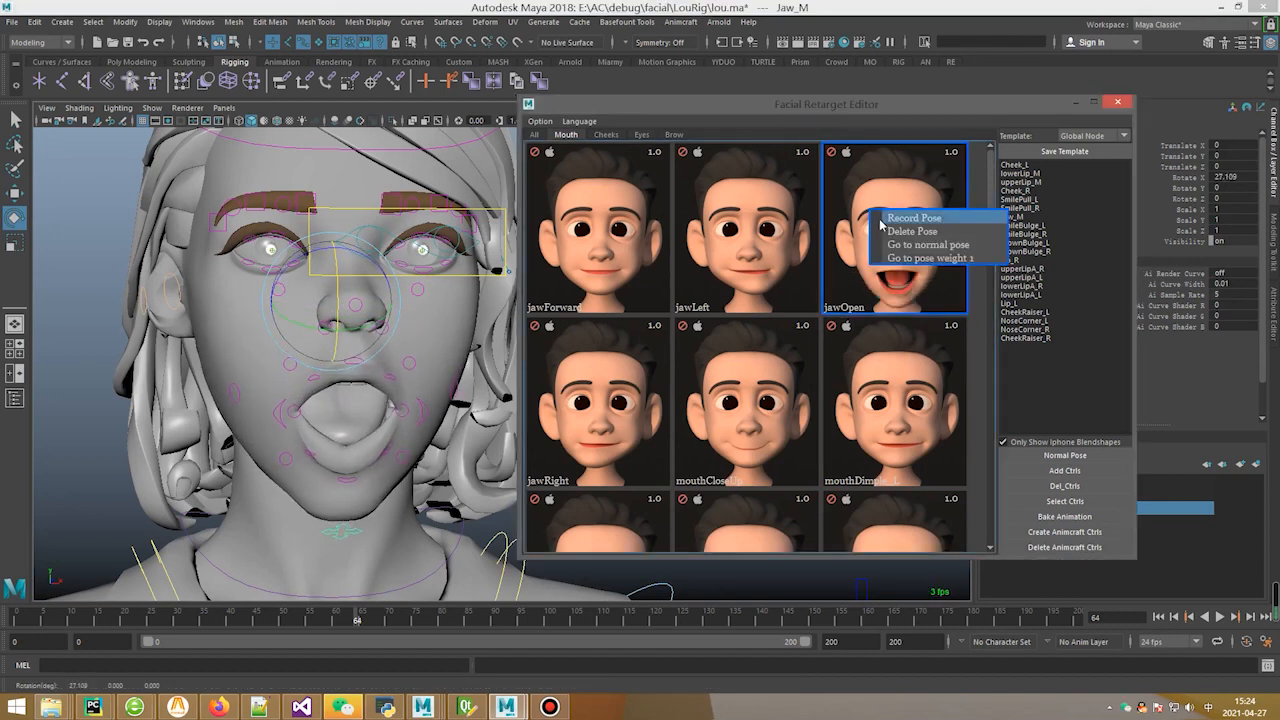
click(905, 216)
click(641, 357)
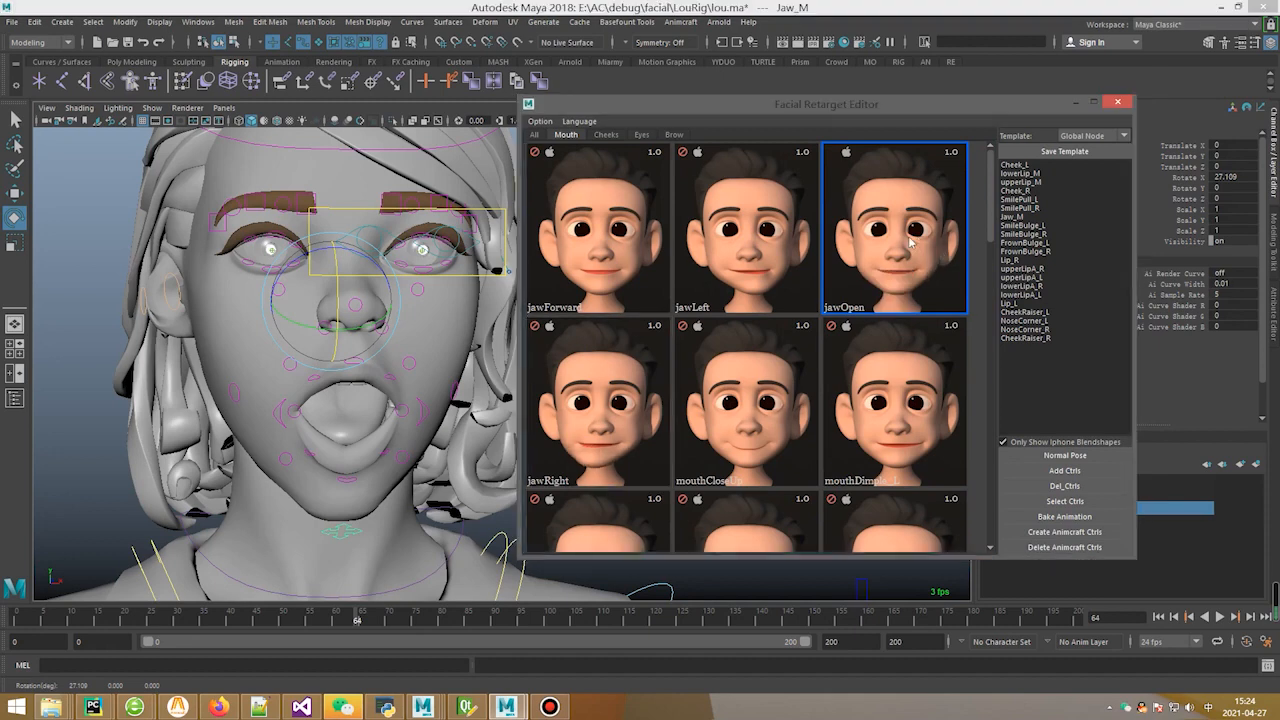
- Check the recorded jawOpen pose against the normal pose and return the face to neutral
click(1051, 457)
click(534, 134)
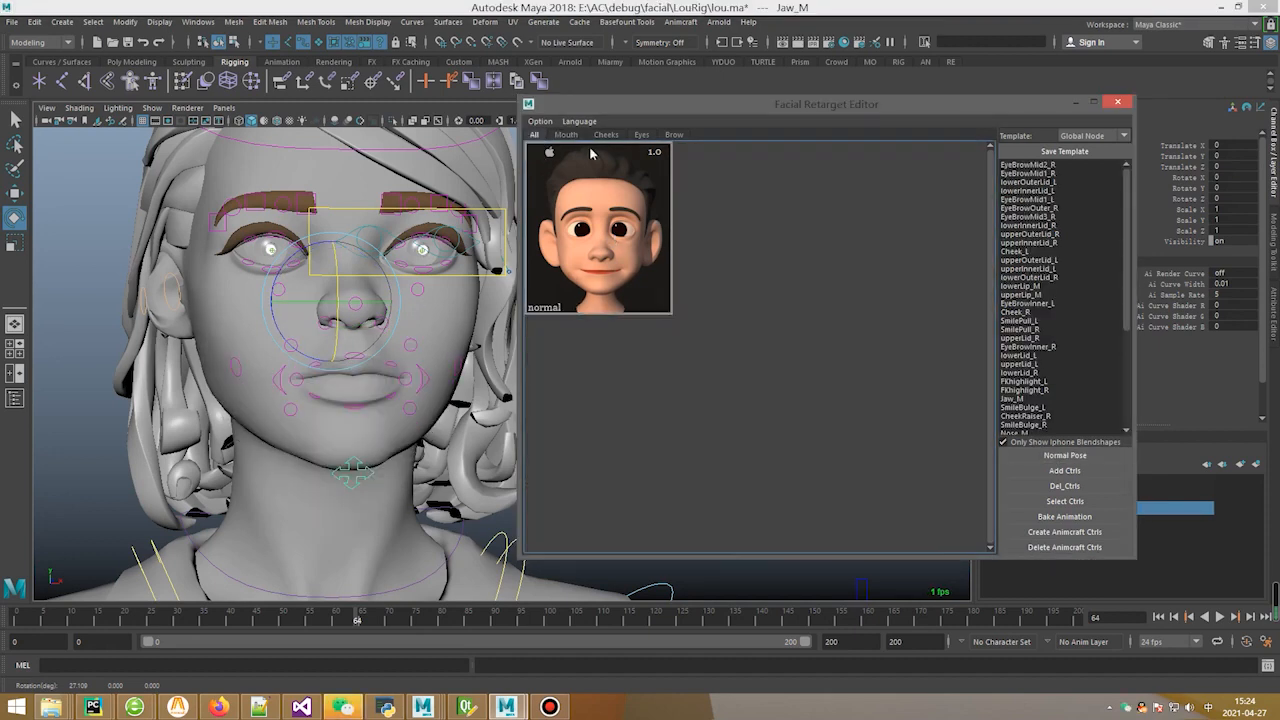
click(566, 134)
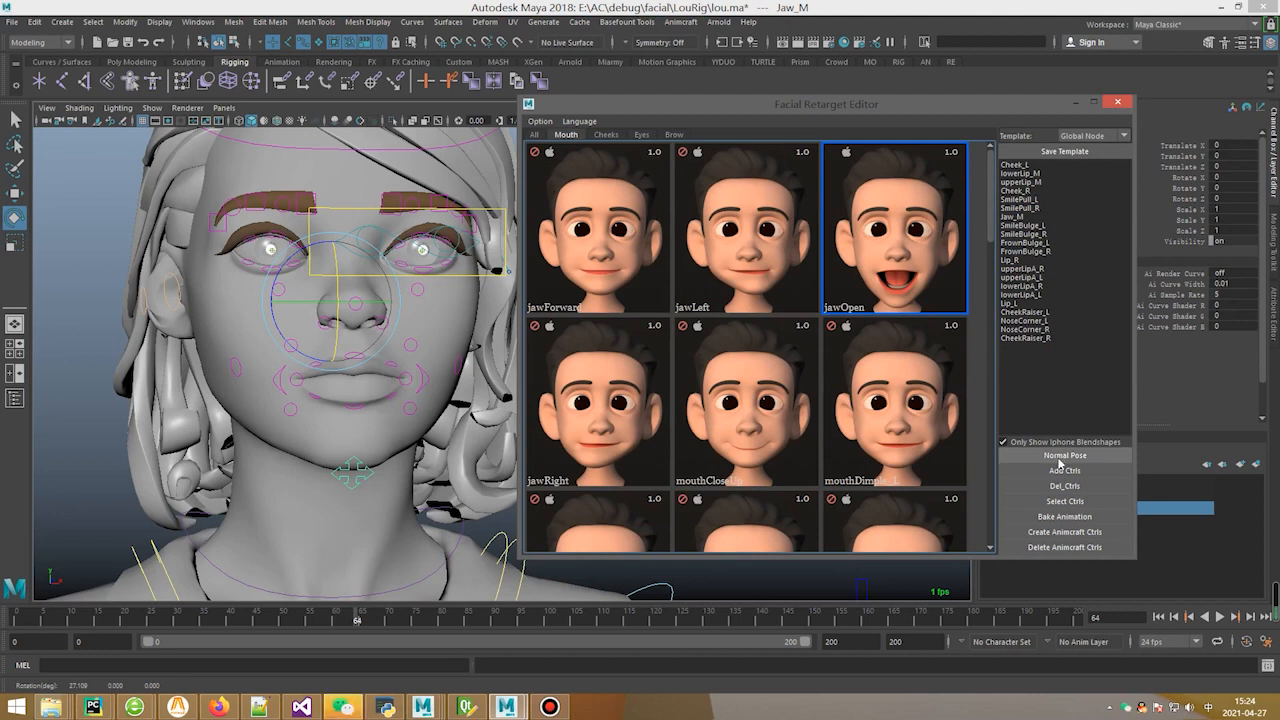
click(755, 283)
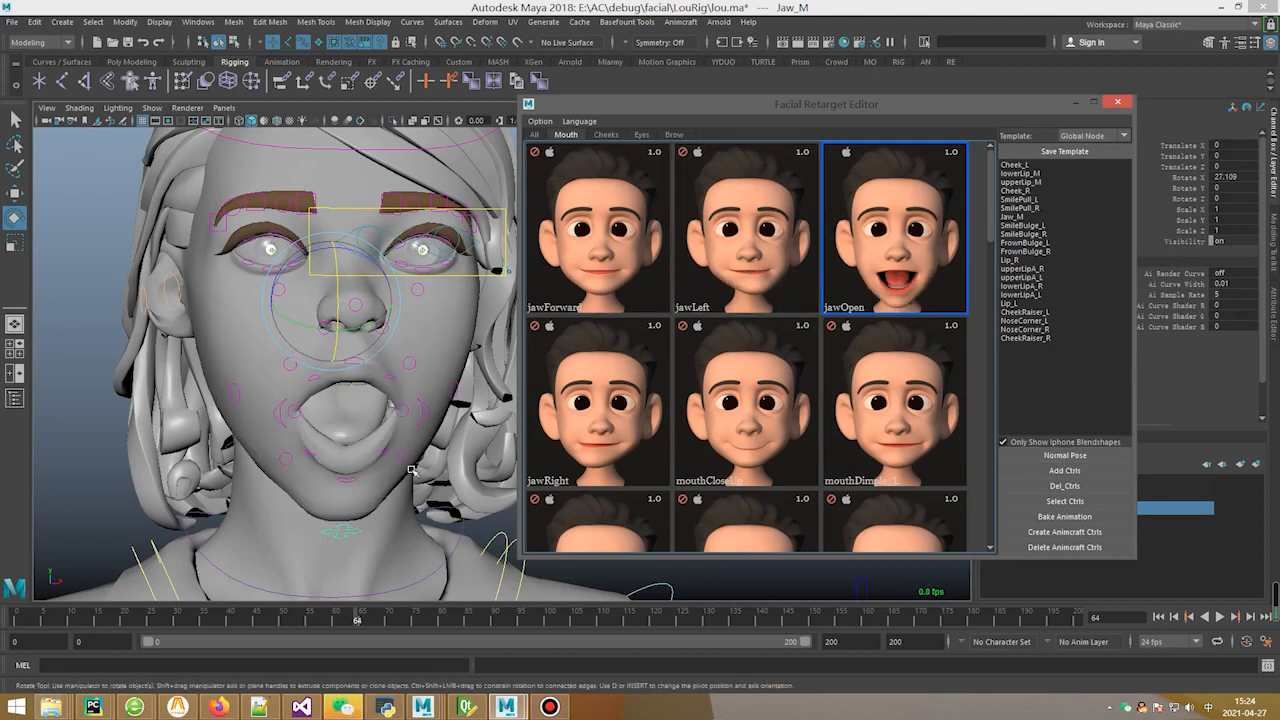
click(1065, 455)
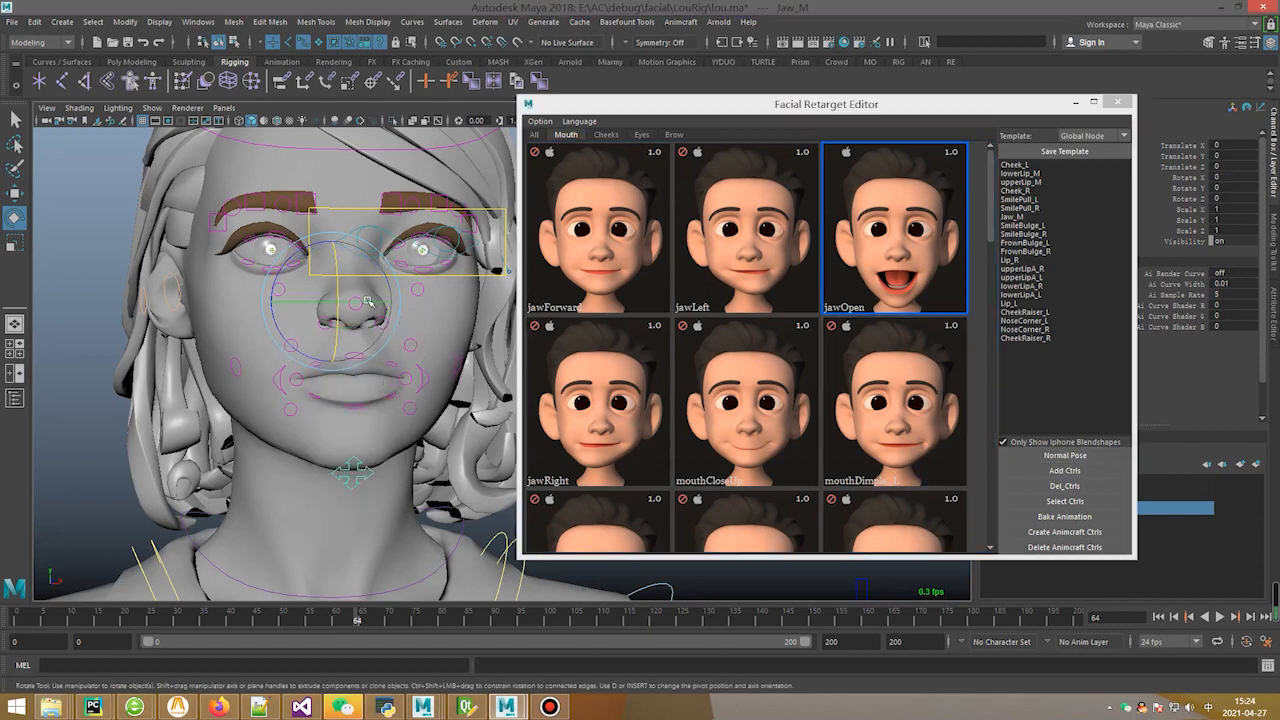
- Rotate Jaw_M to about 8.8 in Y and record it as the jawLeft pose
drag(357, 298, 365, 300)
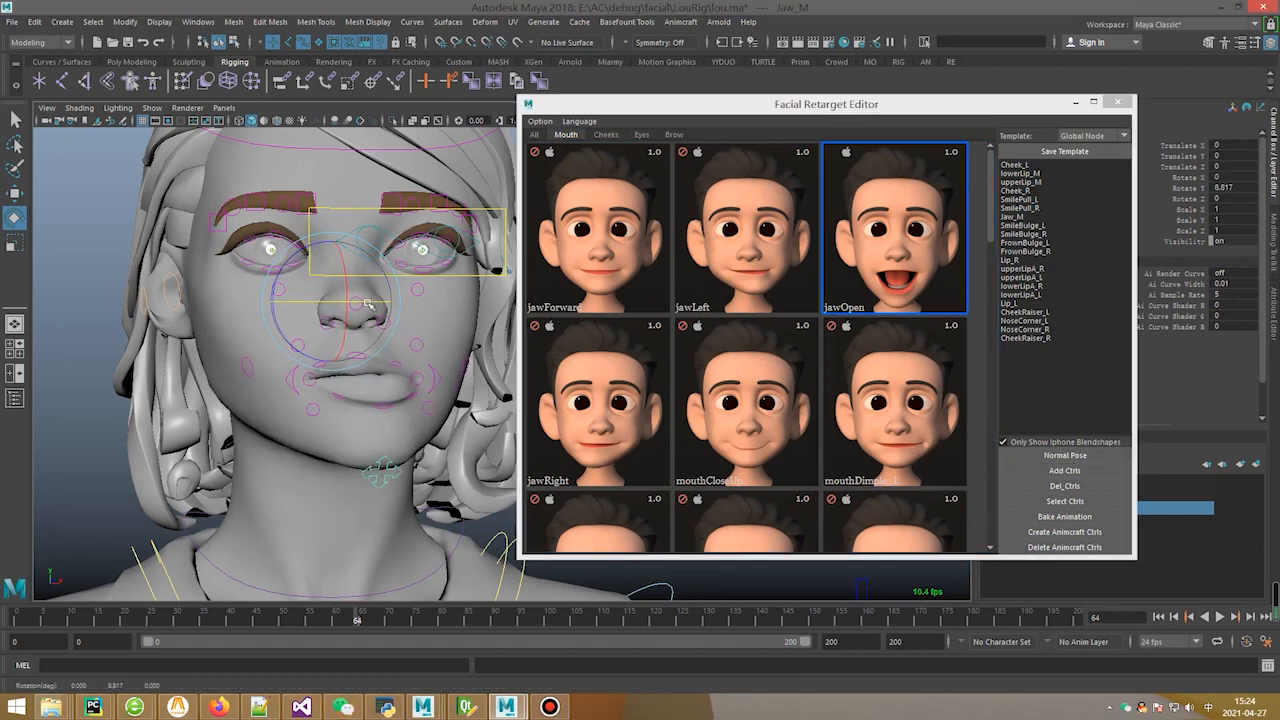
right_click(763, 237)
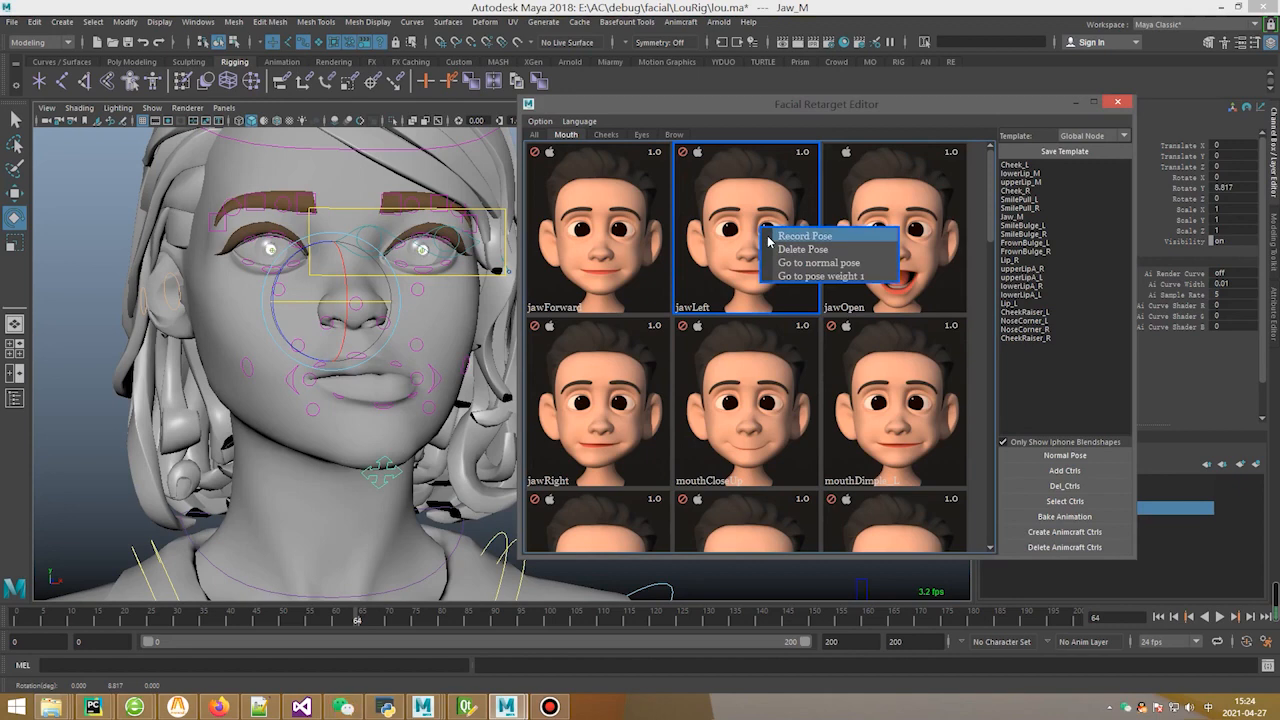
click(790, 236)
click(639, 357)
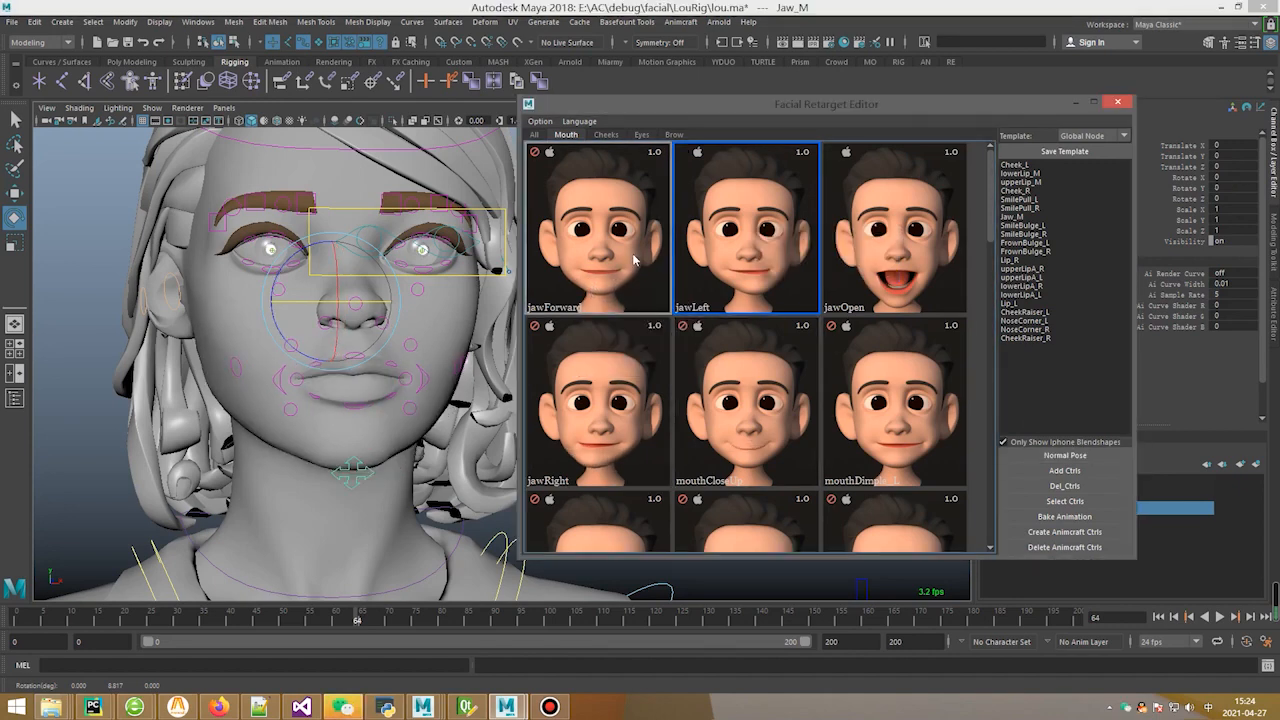
- Move Jaw_M forward to about 0.577 in Z, record the jawForward pose, and return the face to the normal pose
alt+drag(359, 484, 468, 448)
key(w)
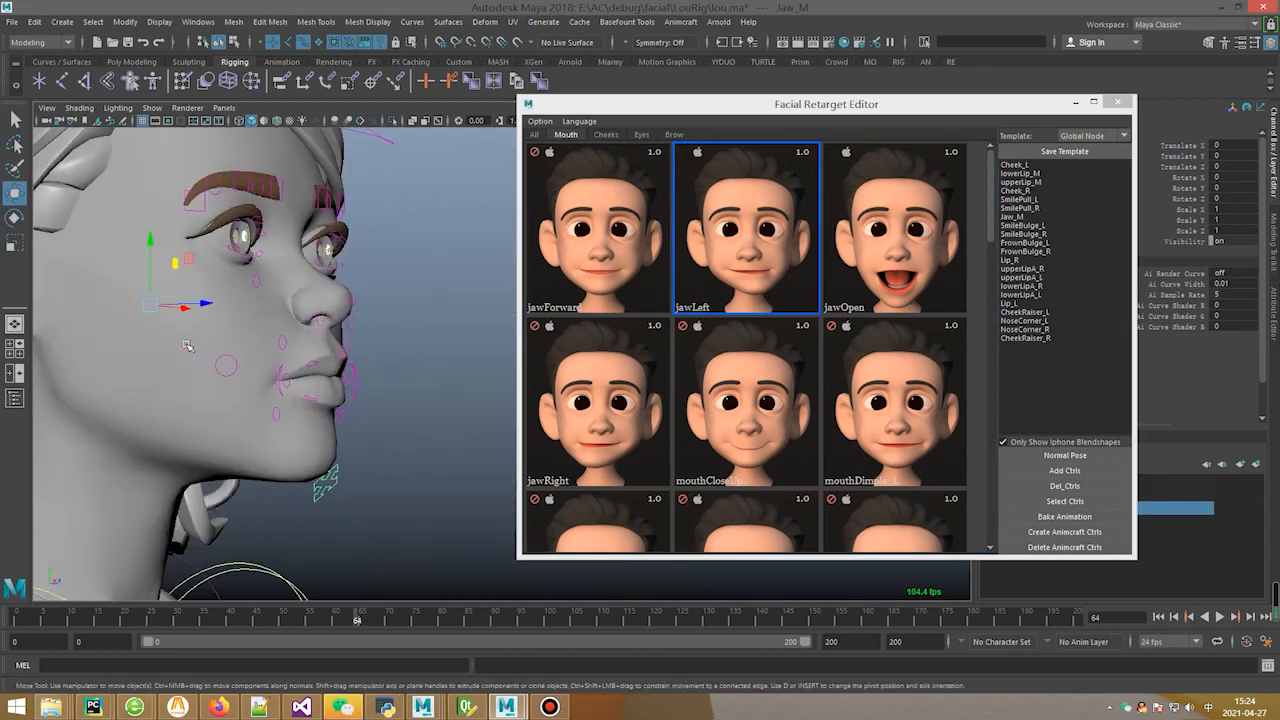
drag(202, 305, 208, 305)
drag(218, 307, 220, 306)
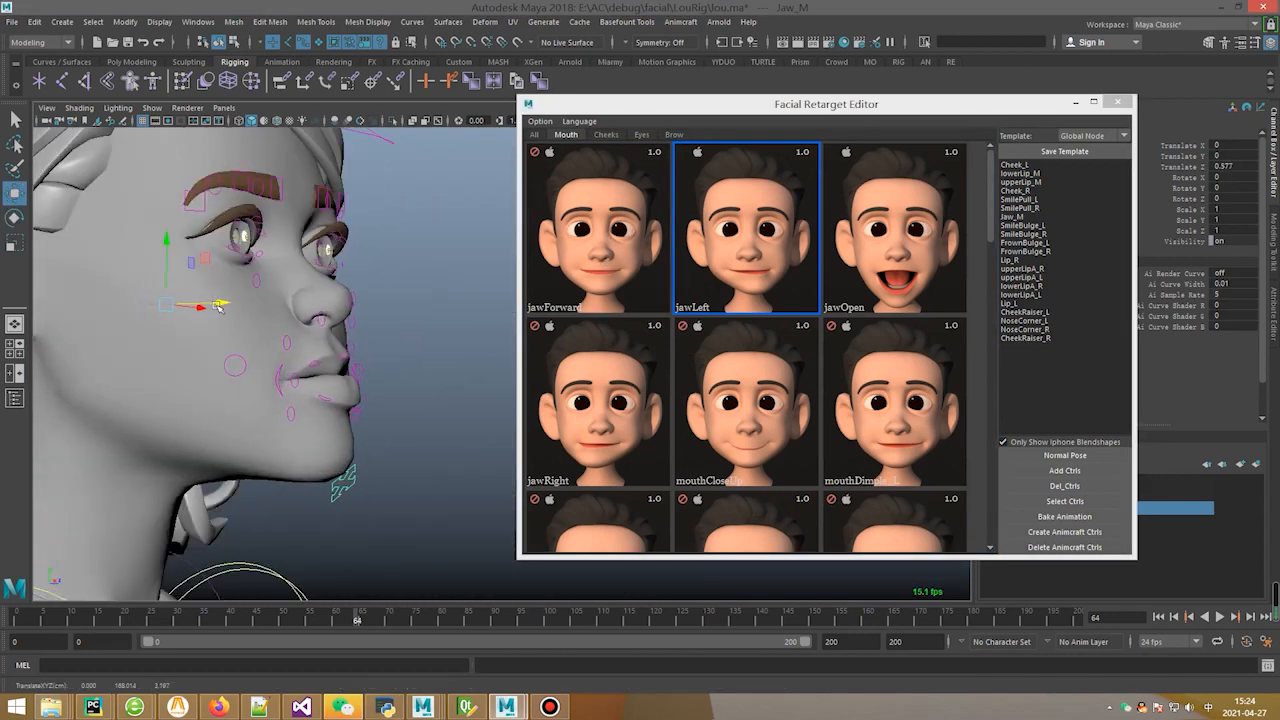
alt+drag(387, 366, 430, 372)
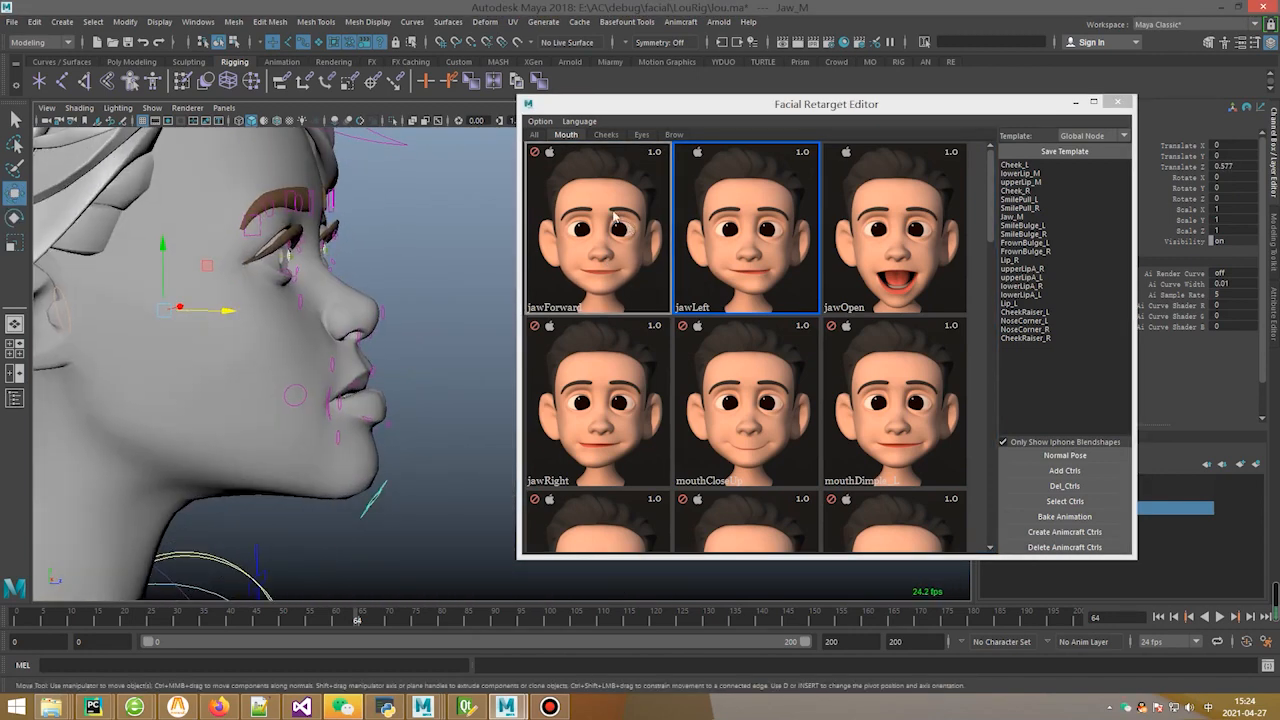
right_click(615, 215)
click(640, 222)
click(627, 358)
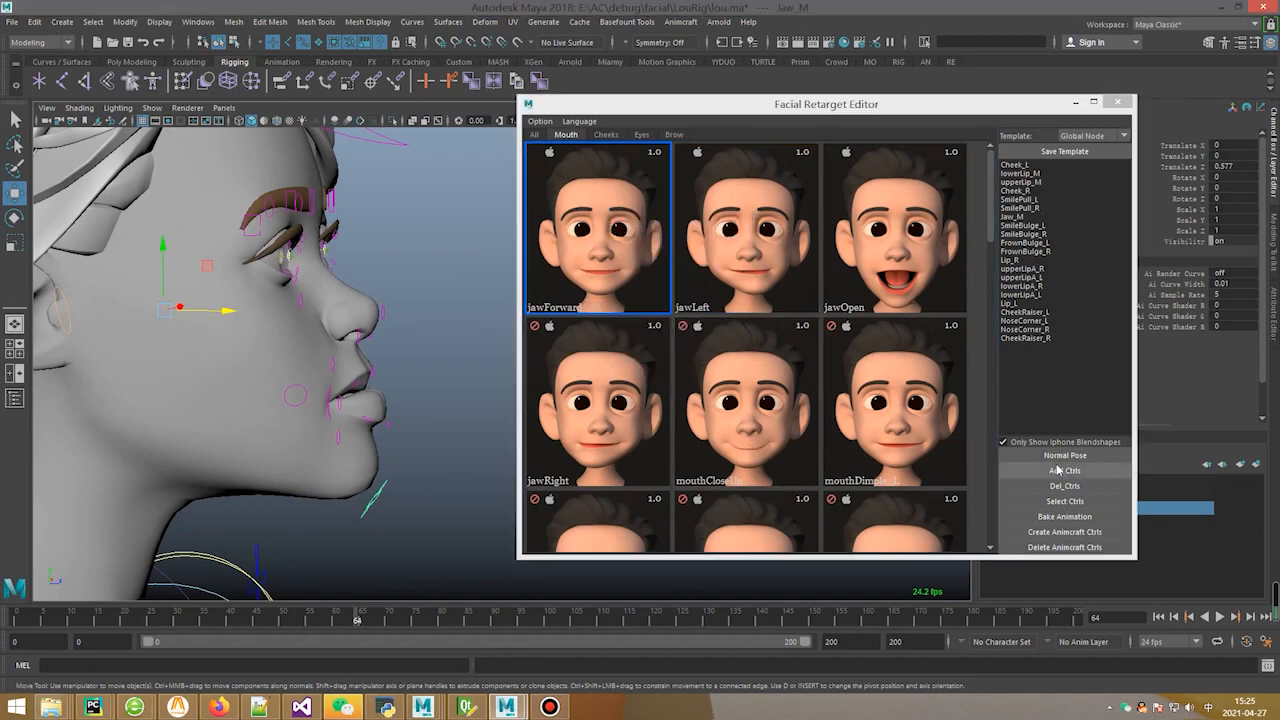
click(1065, 455)
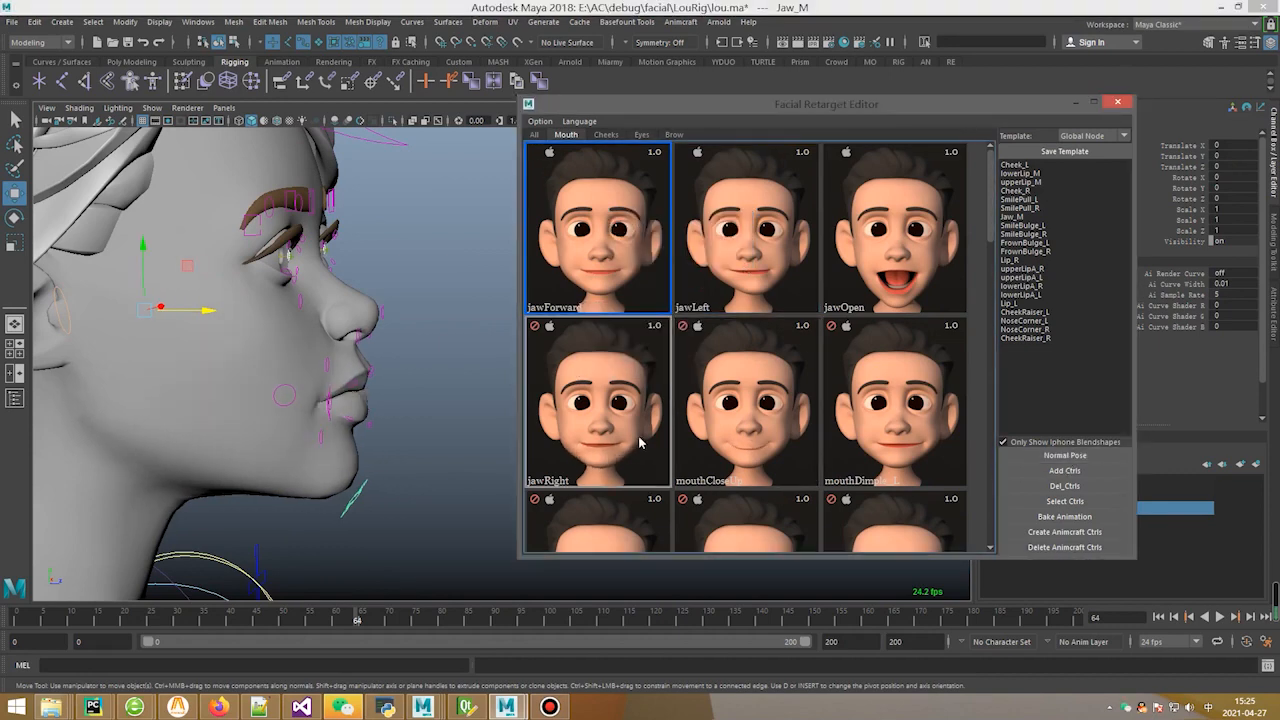
- Rotate Jaw_M to about -7.8 in Y, record it as the jawRight pose, and preview the recorded jaw poses
alt+drag(318, 376, 245, 340)
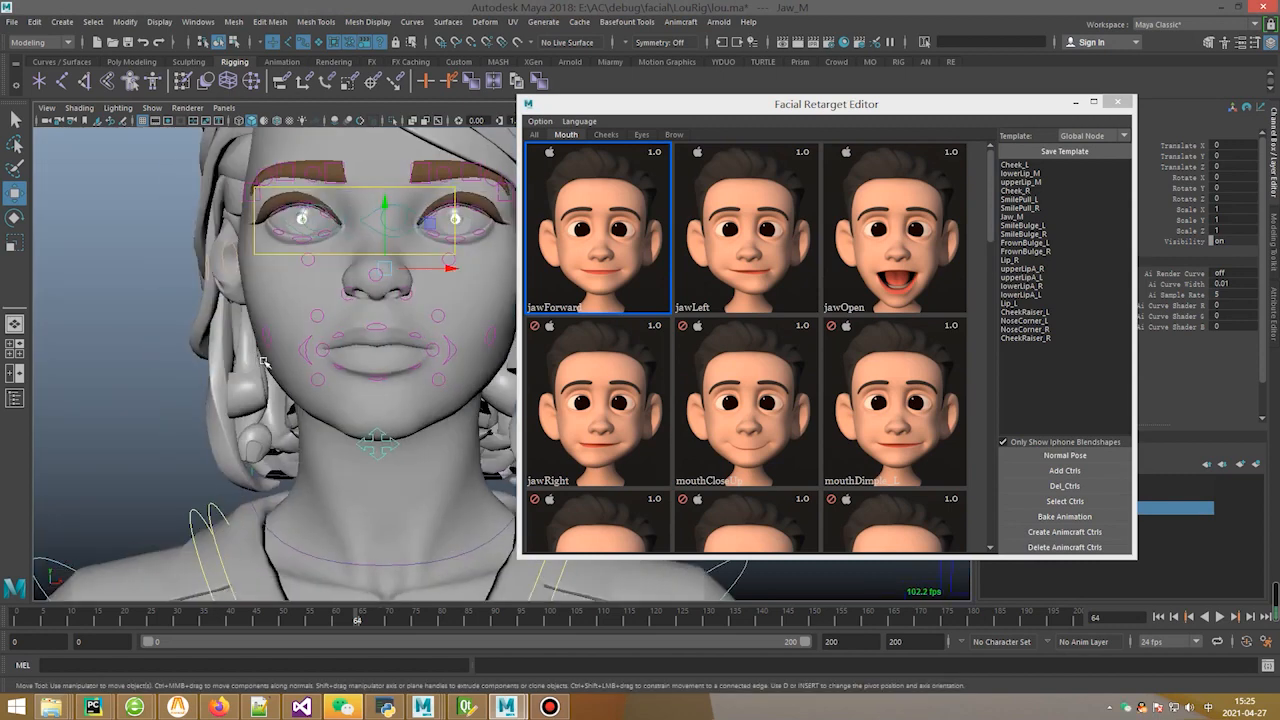
alt+middle_drag(406, 300, 408, 333)
key(e)
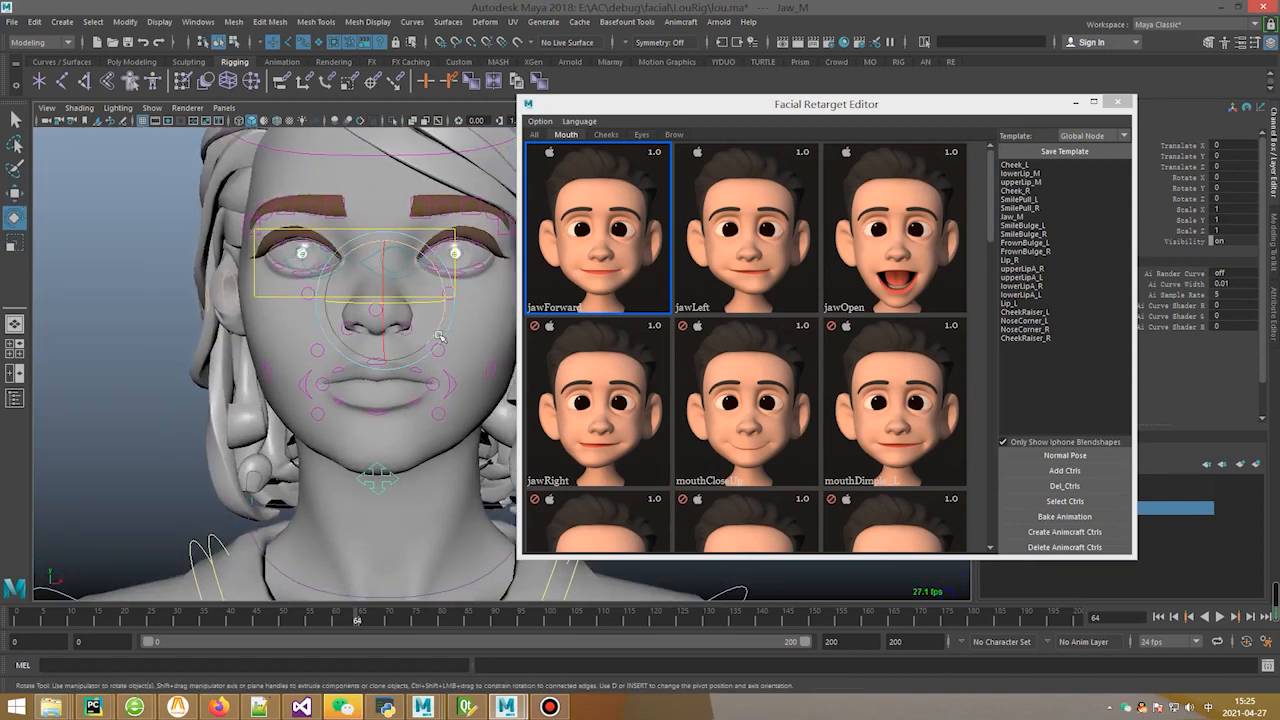
drag(437, 337, 403, 304)
key(ctrl+z)
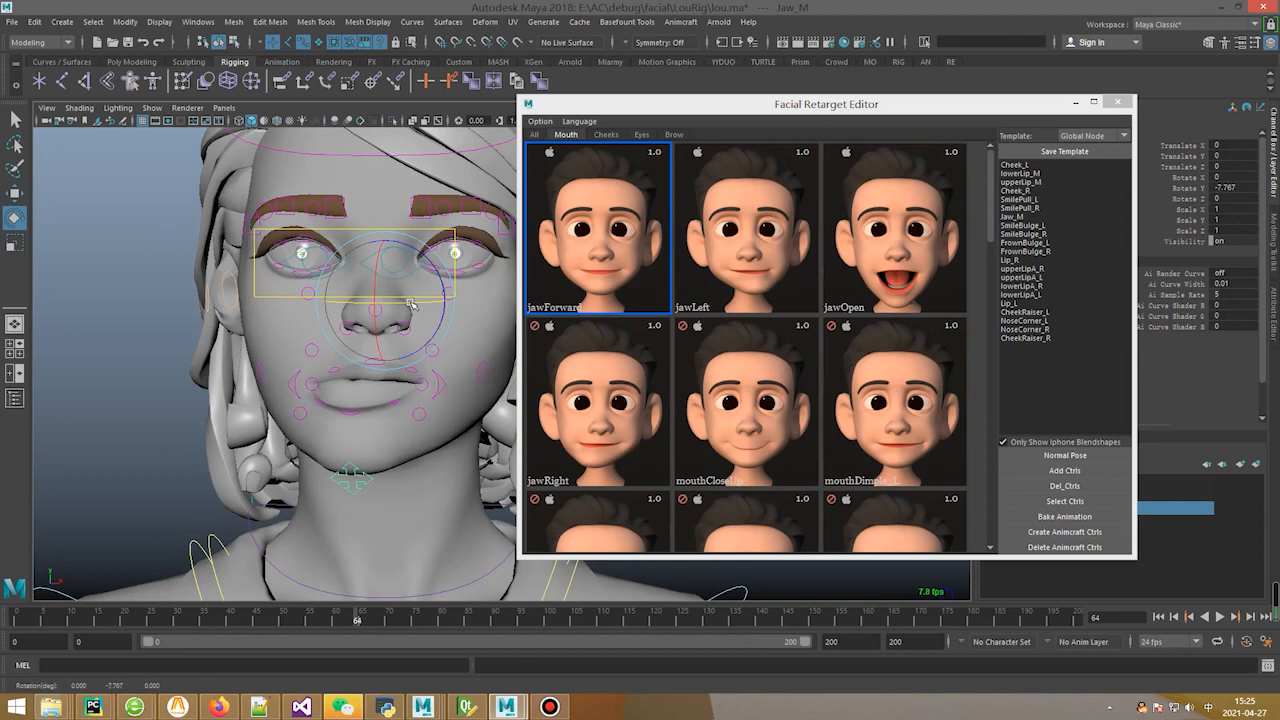
right_click(592, 385)
click(634, 393)
click(622, 362)
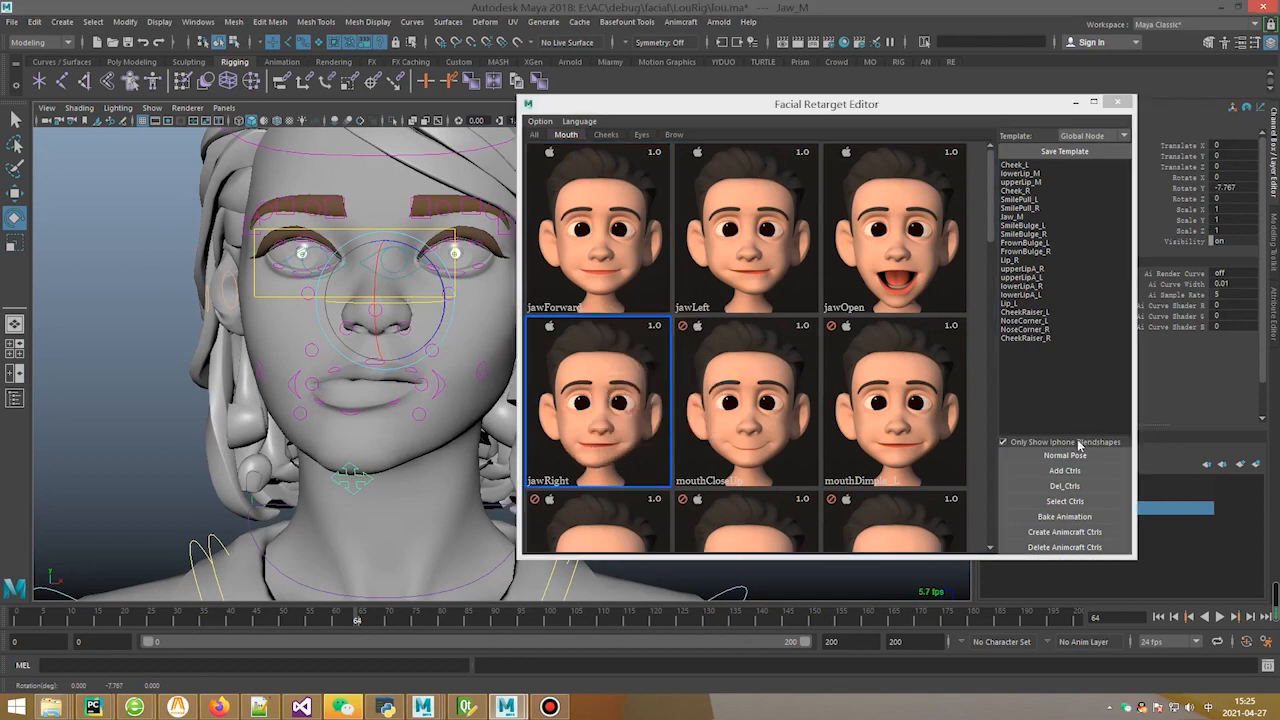
click(745, 228)
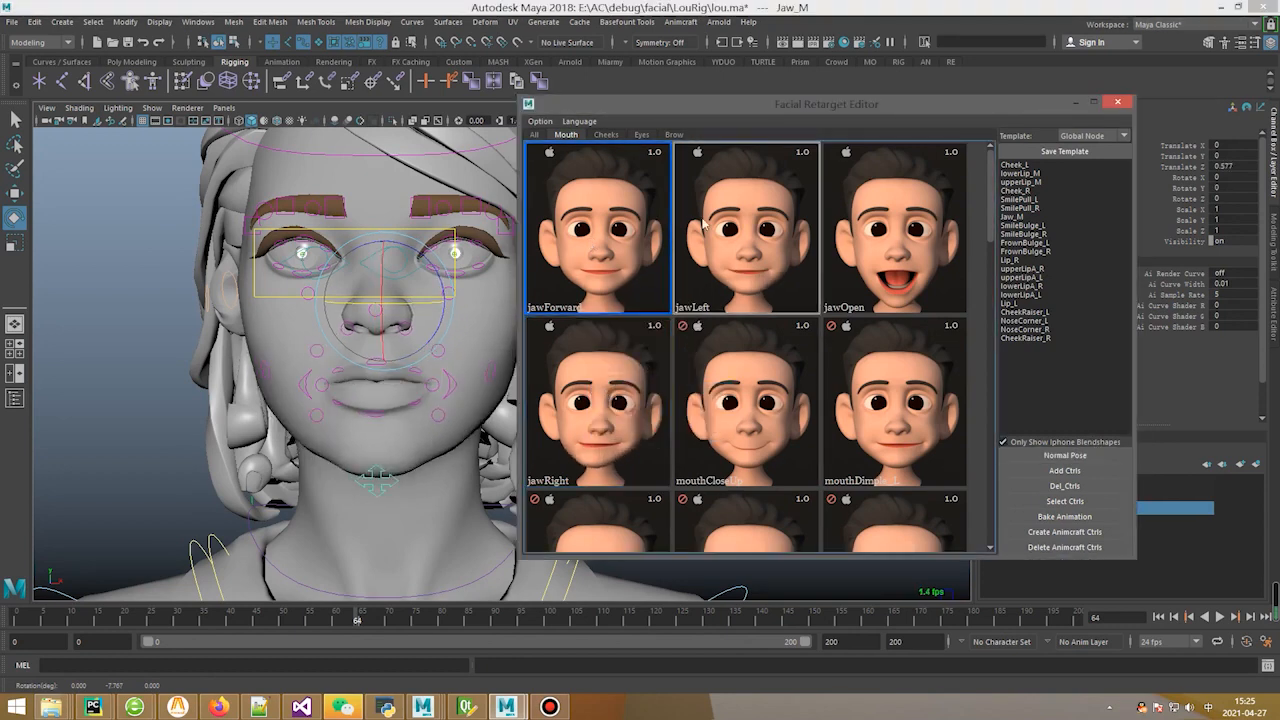
- Preview the jawOpen pose, switch to the Cheeks region, and return the face to the normal pose
click(944, 222)
scroll(890, 320, down, 5)
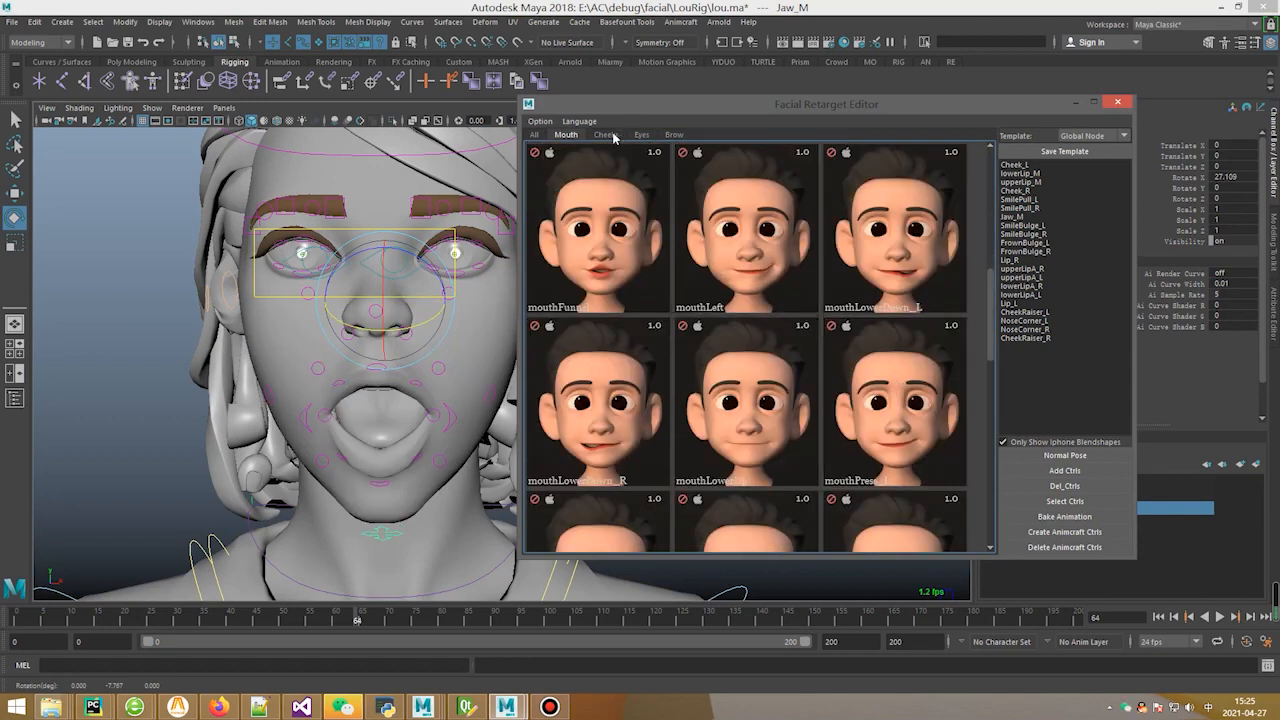
click(606, 135)
click(1065, 455)
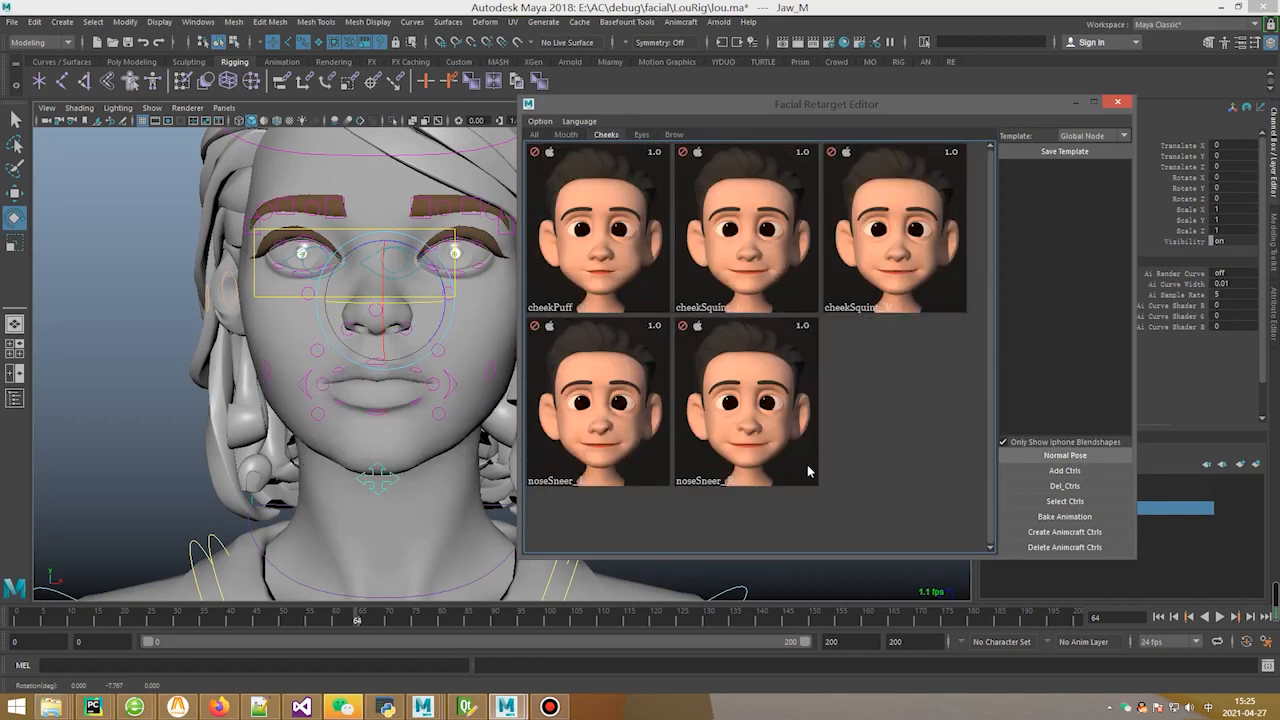
- Assign the Cheek, SmilePull and CheekRaiser controls of both sides to the Cheeks region
alt+middle_drag(462, 373, 418, 417)
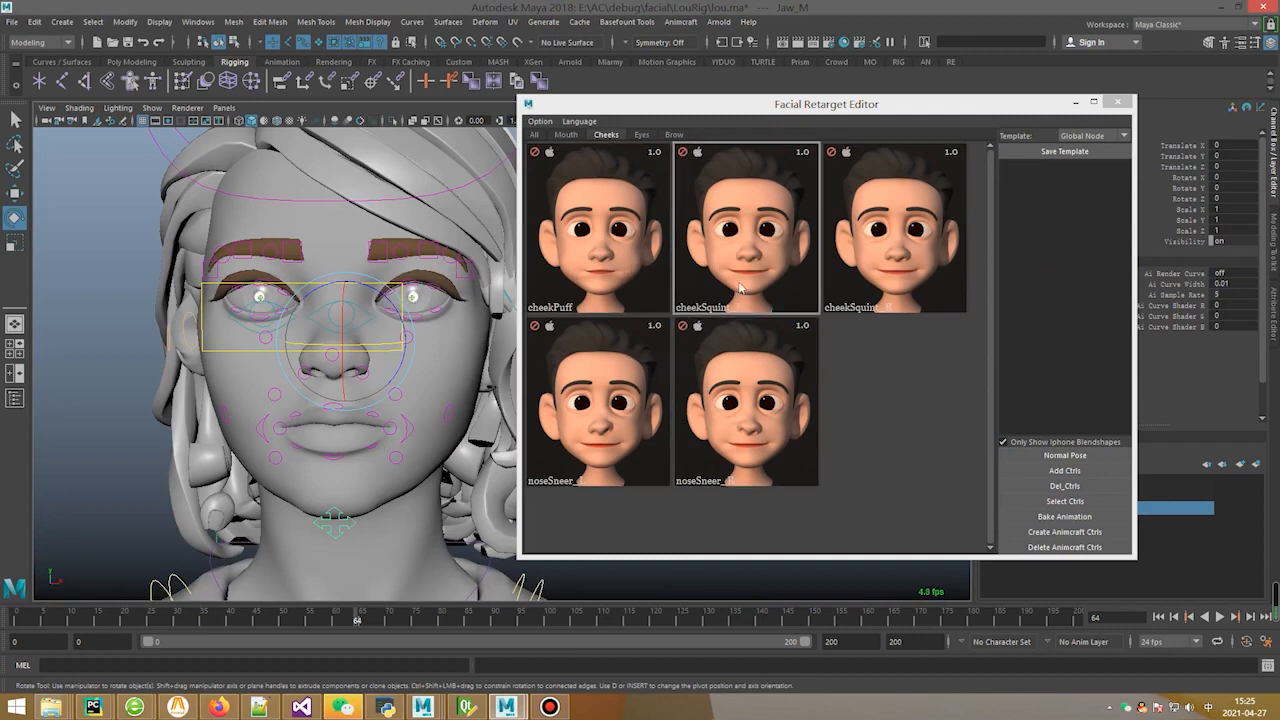
alt+middle_drag(320, 367, 338, 347)
alt+drag(338, 347, 433, 384)
key(q)
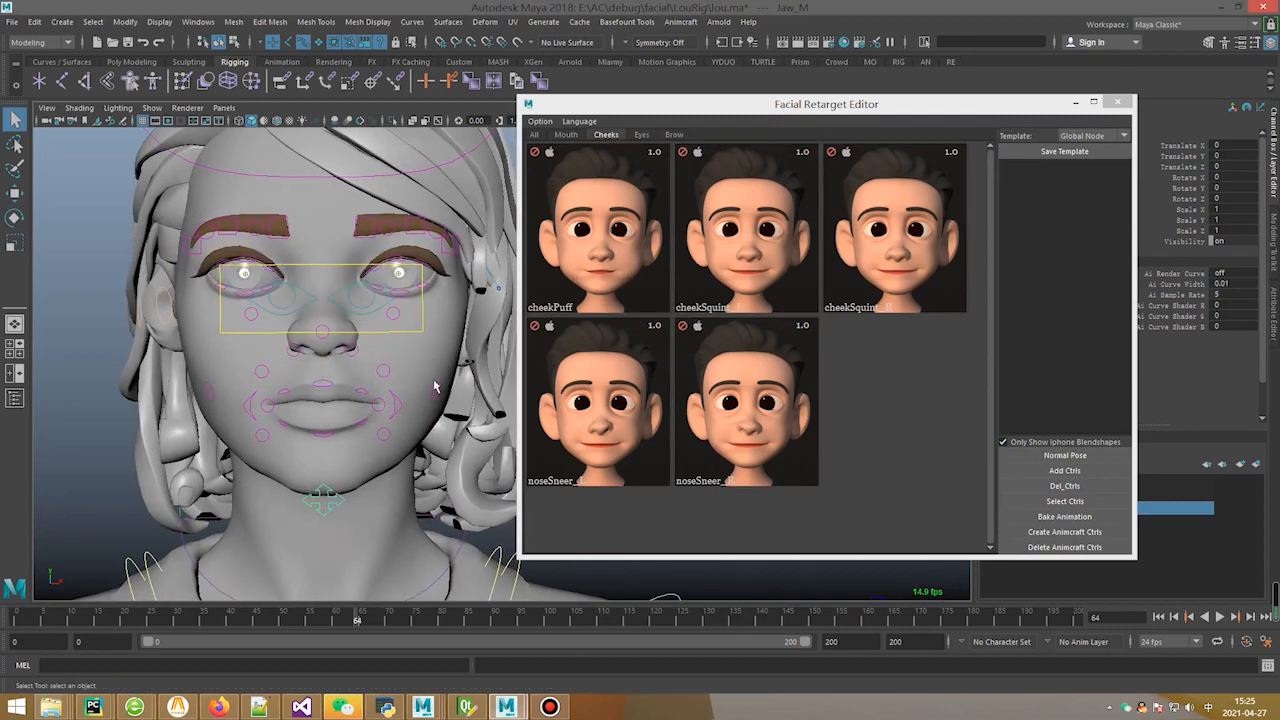
click(438, 390)
click(398, 405)
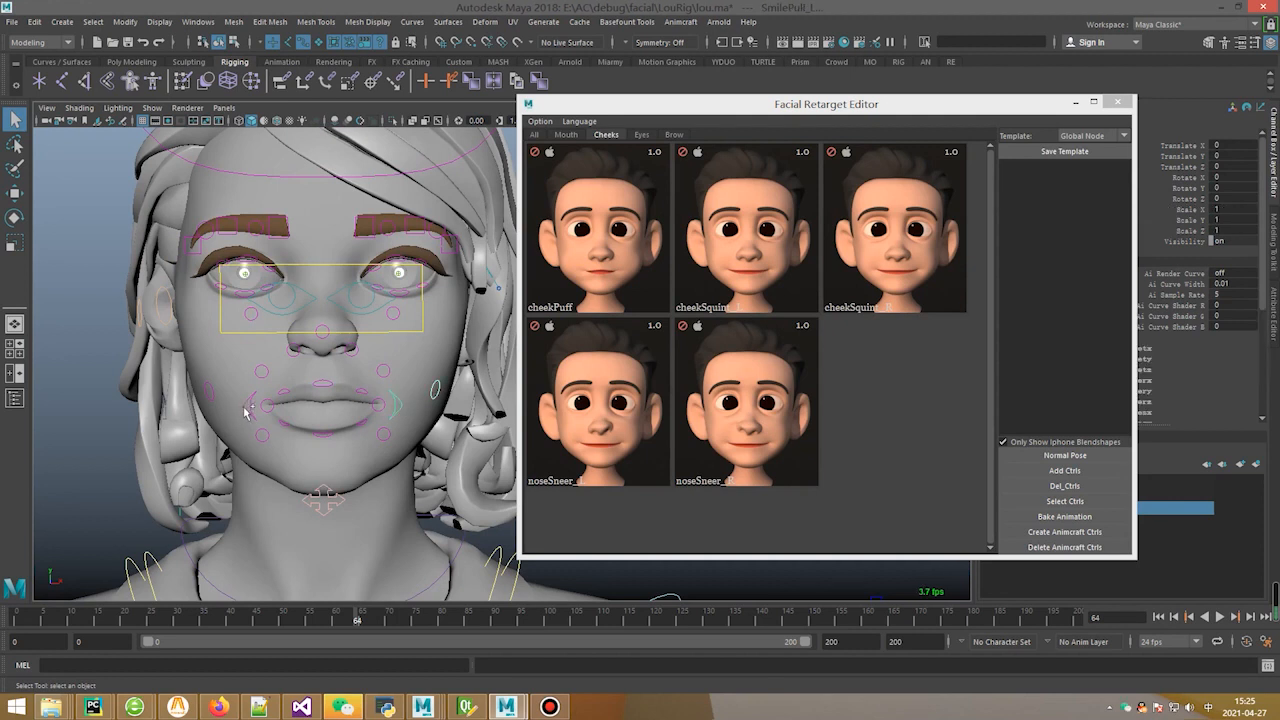
click(210, 393)
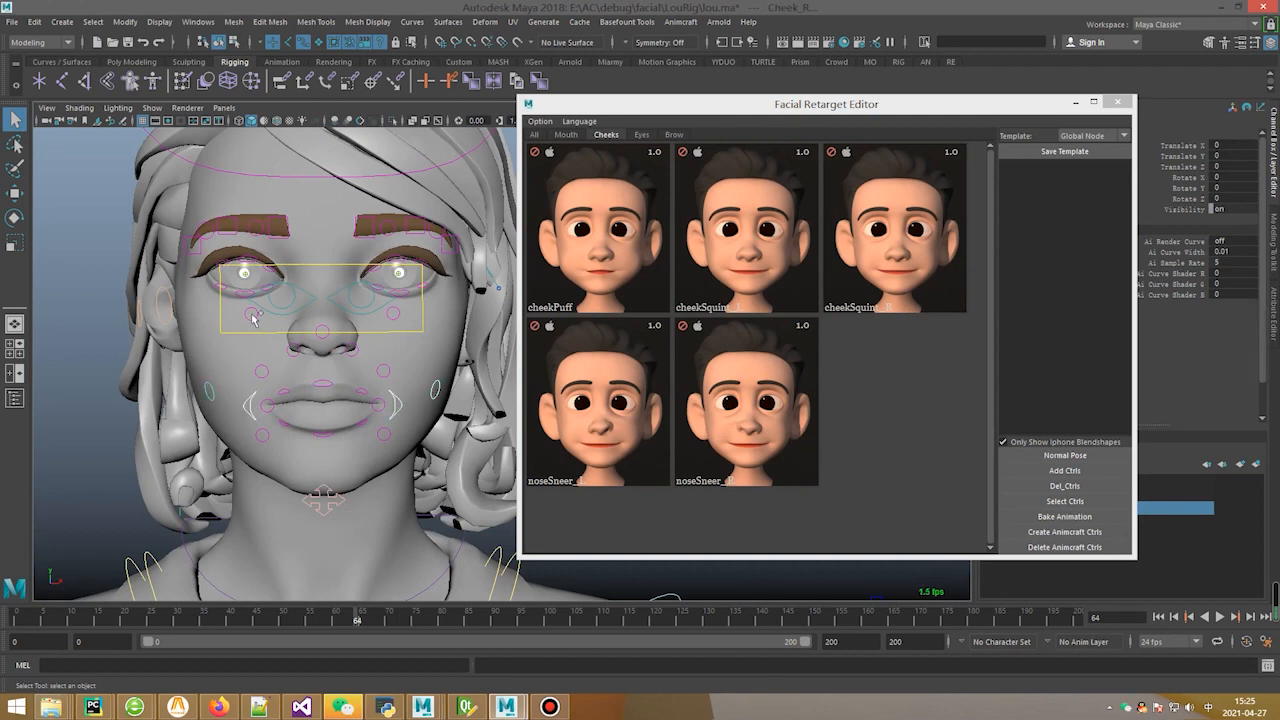
click(399, 316)
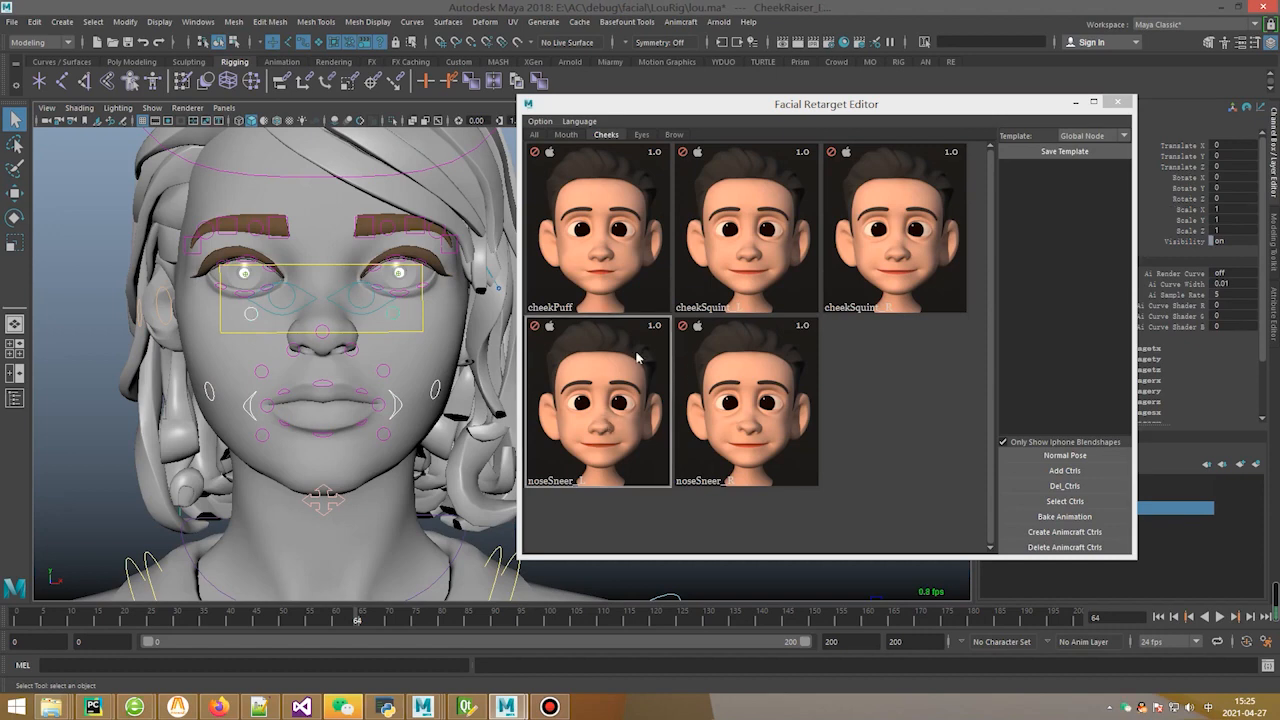
click(1065, 471)
- Check the CheekRaiser_R and CheekRaiser_L entries in the Cheeks control list and reset the face to the normal pose
mouse_move(352, 376)
alt+middle_down()
mouse_move(358, 356)
mouse_move(350, 398)
alt+middle_up()
drag(1044, 200, 1042, 207)
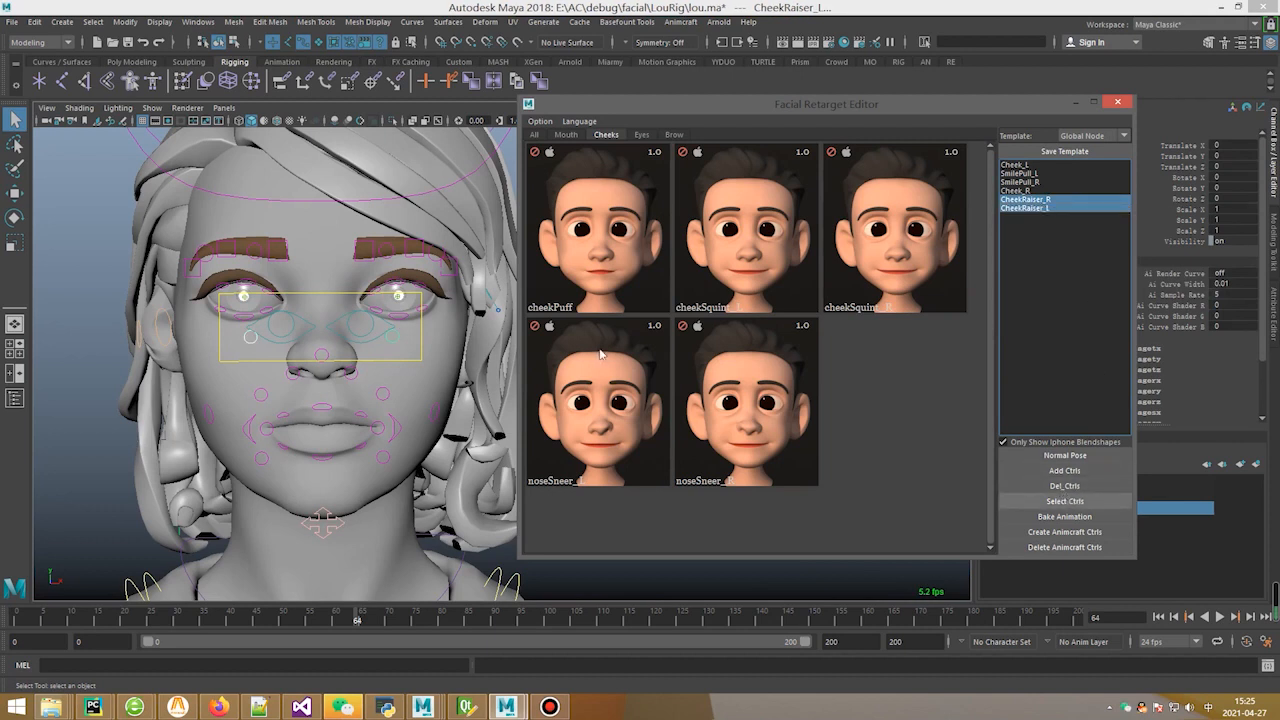
click(388, 393)
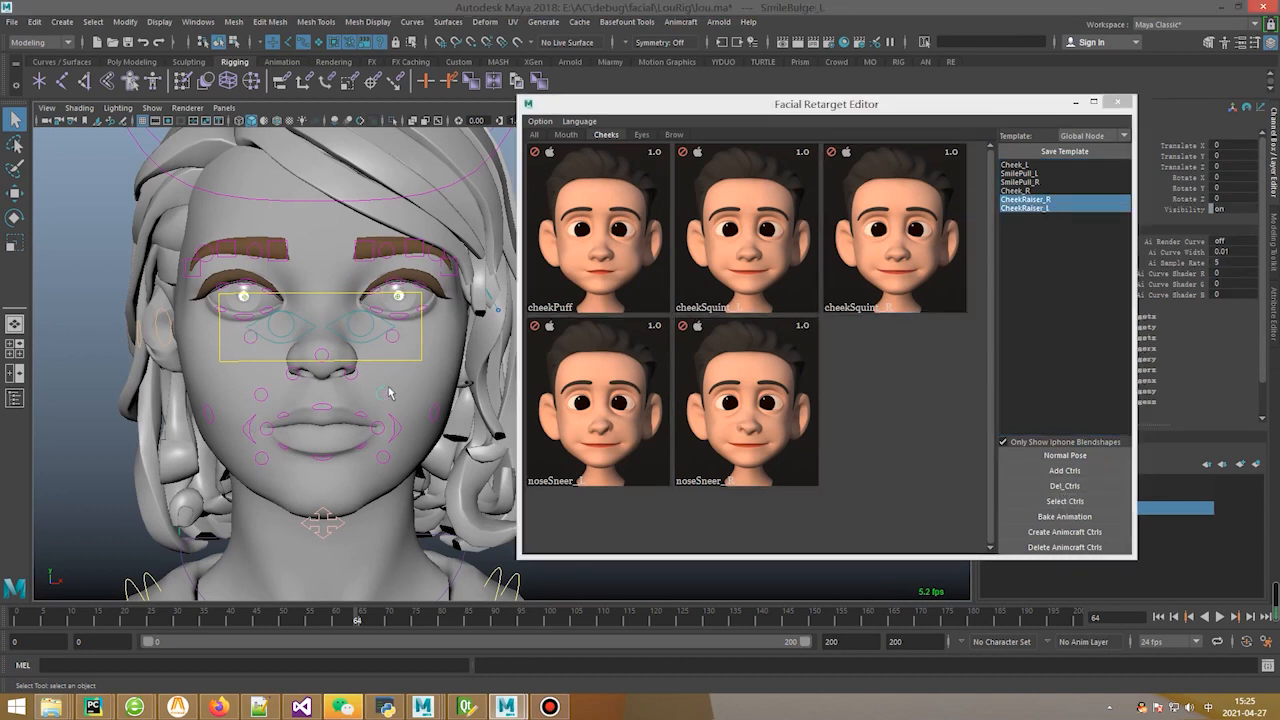
click(1064, 472)
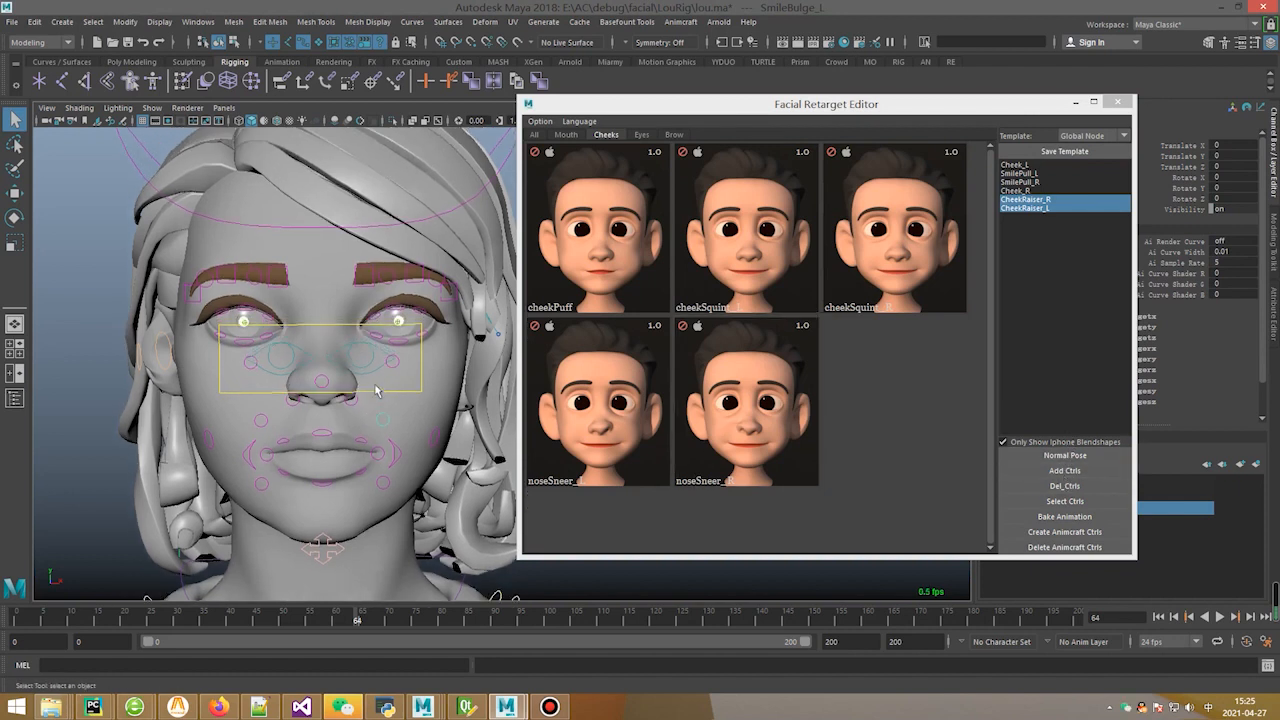
click(1065, 456)
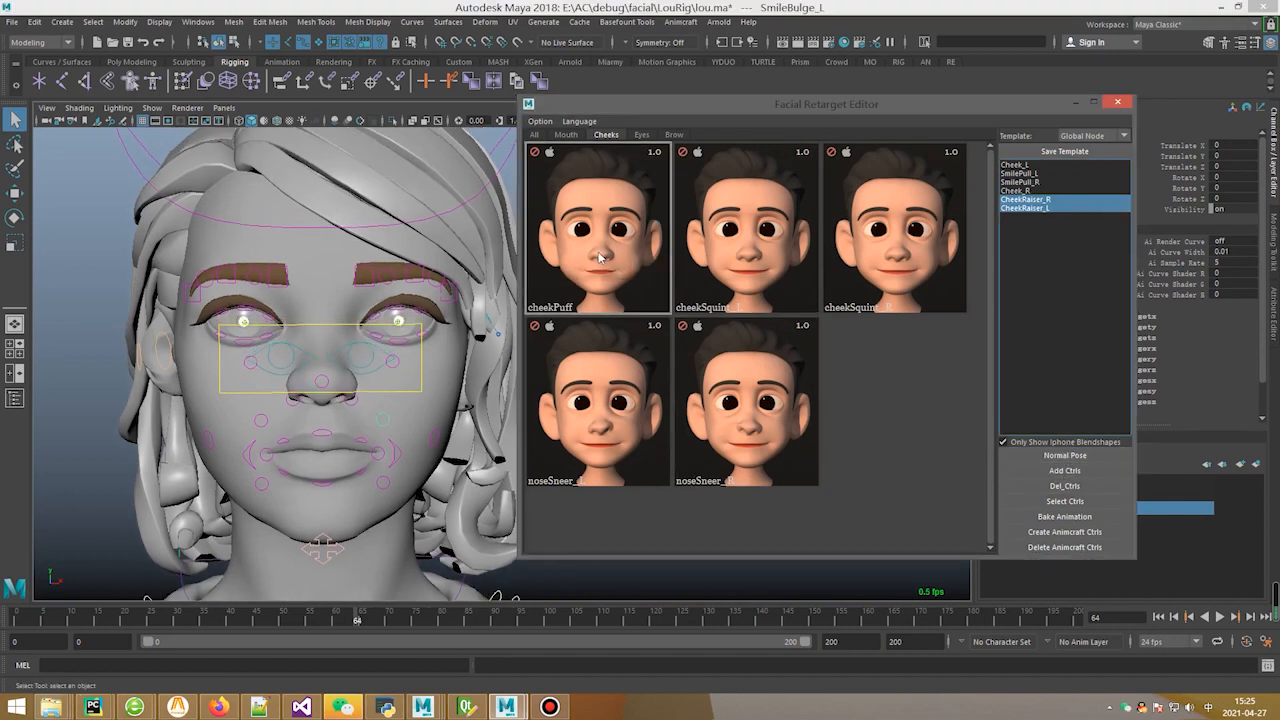
- Move the SmilePull_L and SmilePull_R controls together to about -0.705 in X to narrow the mouth
click(404, 414)
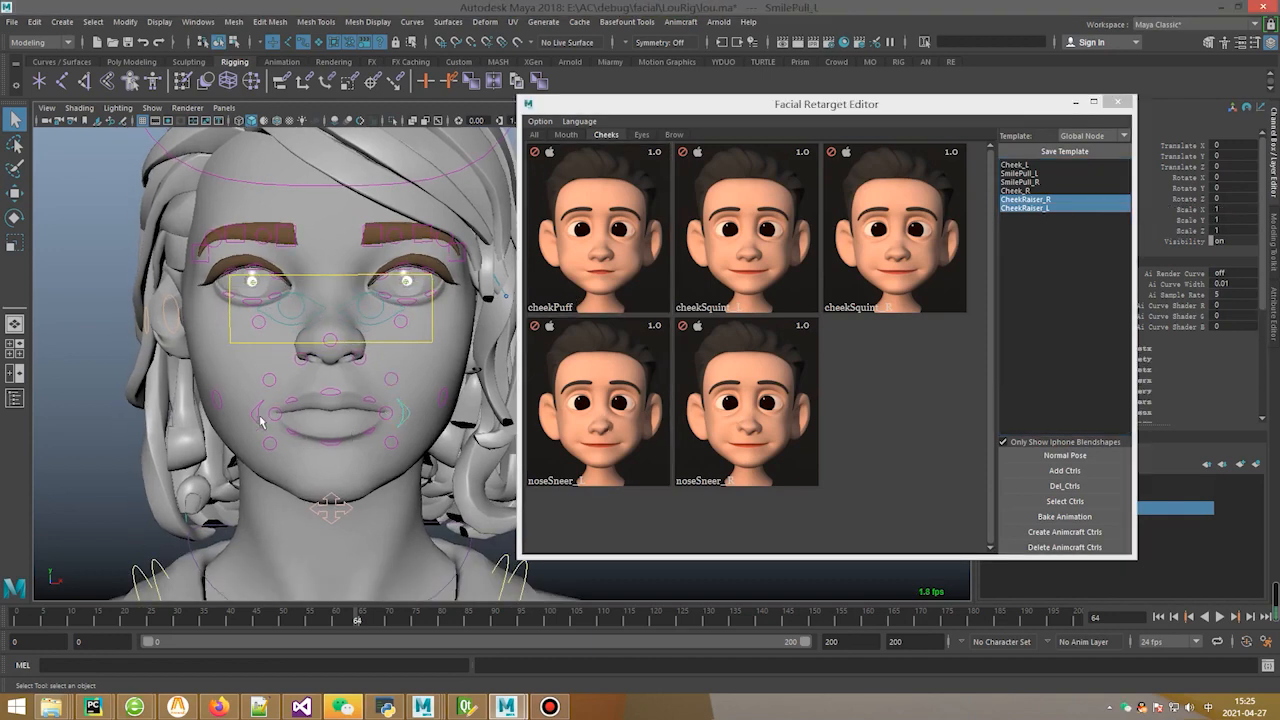
alt+drag(298, 418, 297, 465)
key(w)
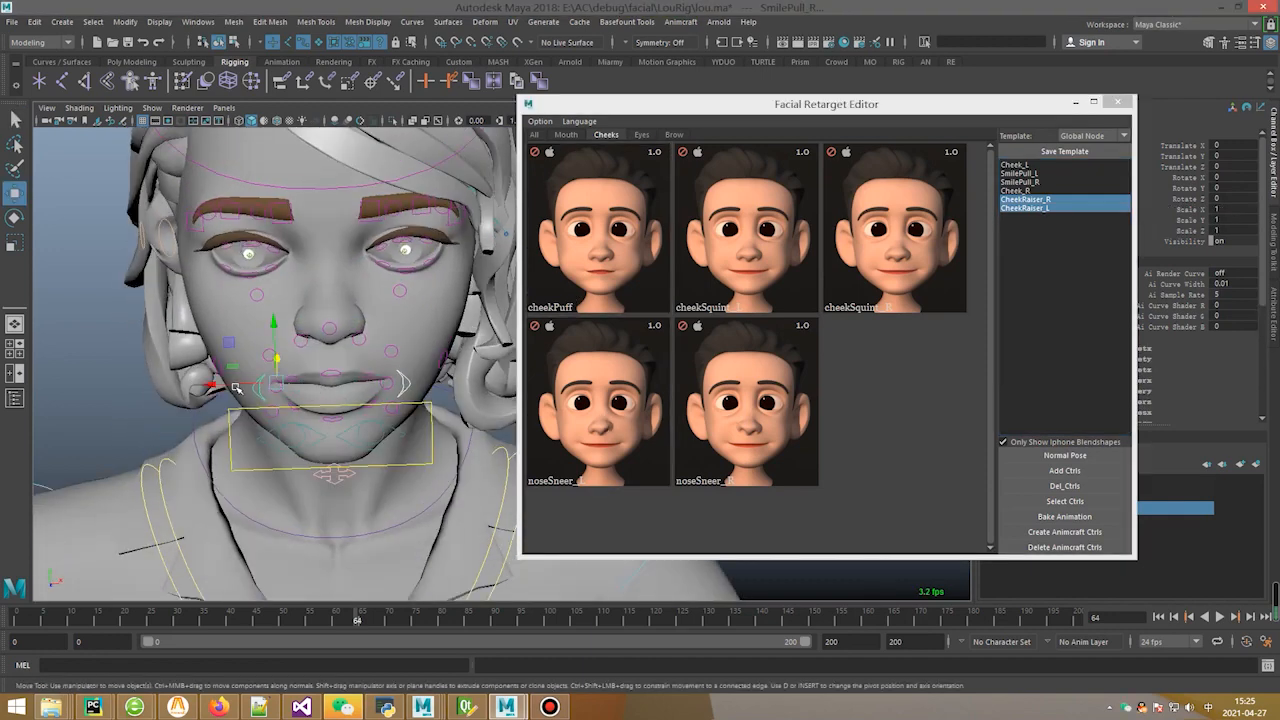
drag(238, 386, 254, 386)
key(q)
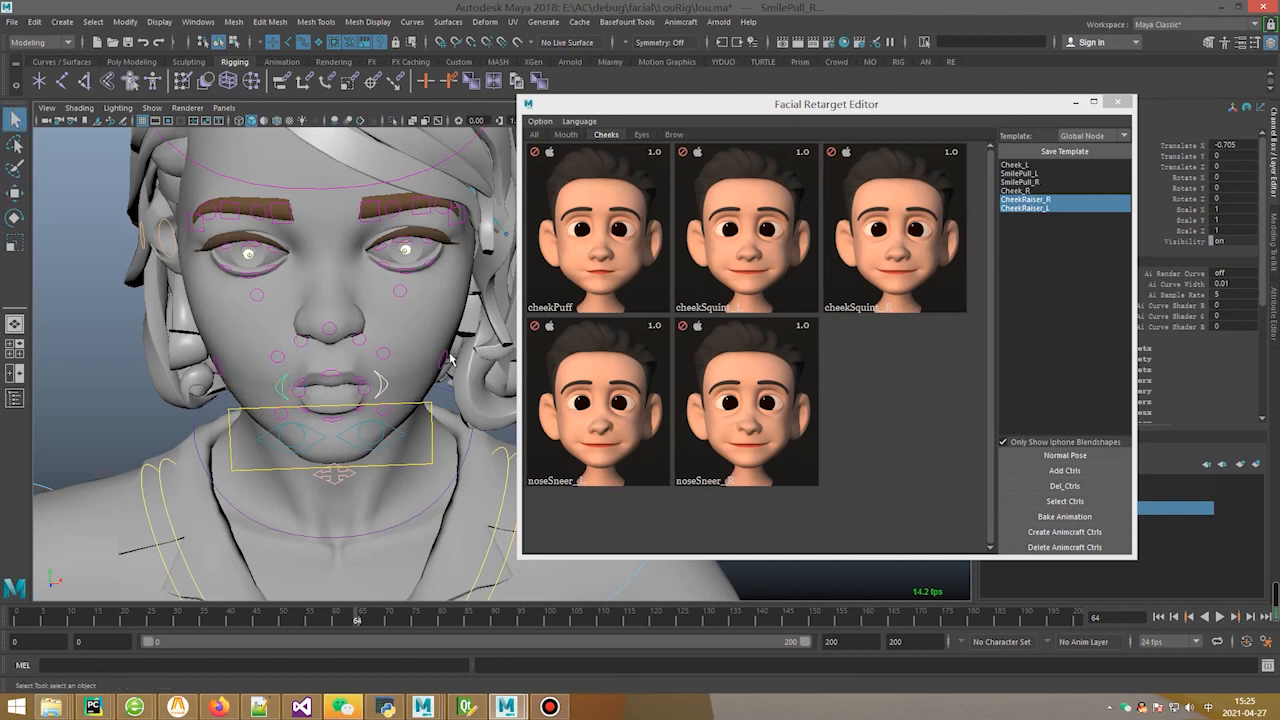
- Puff out both cheeks by moving Cheek_L and Cheek_R to about 0.125 in X and 1.188 in Z
click(291, 407)
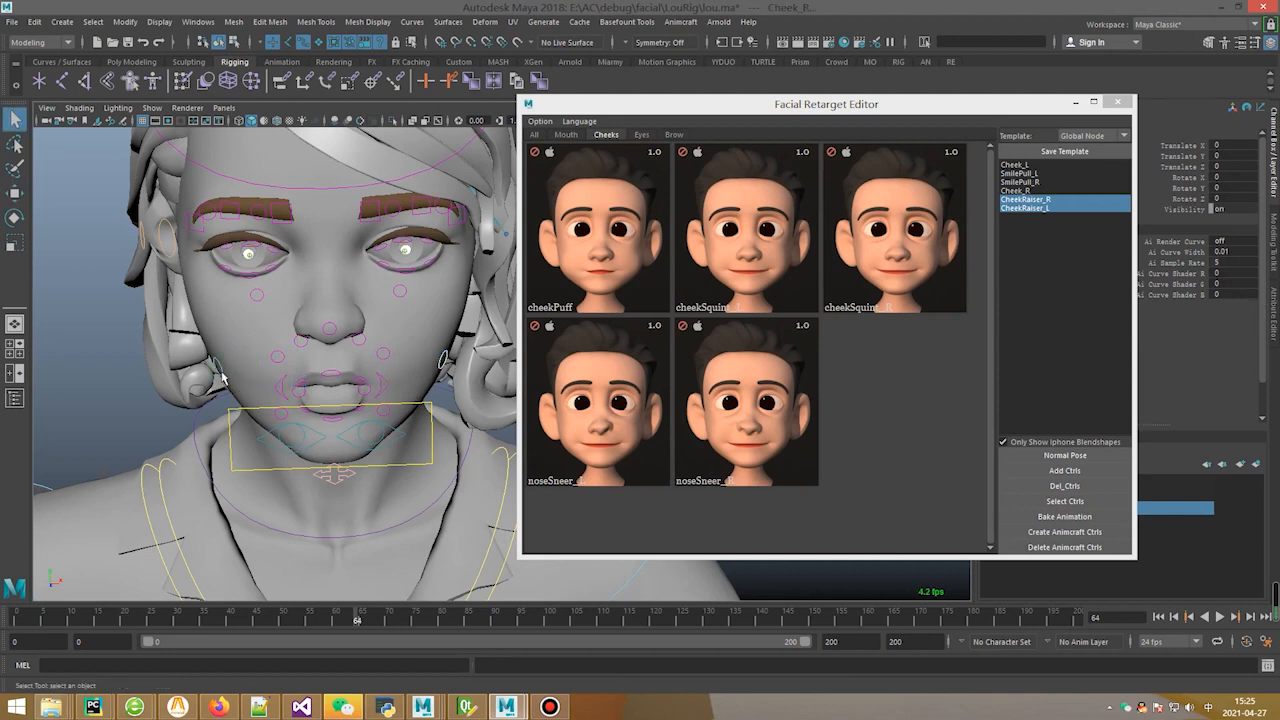
key(w)
alt+drag(248, 381, 200, 245)
key(w)
click(174, 330)
click(123, 316)
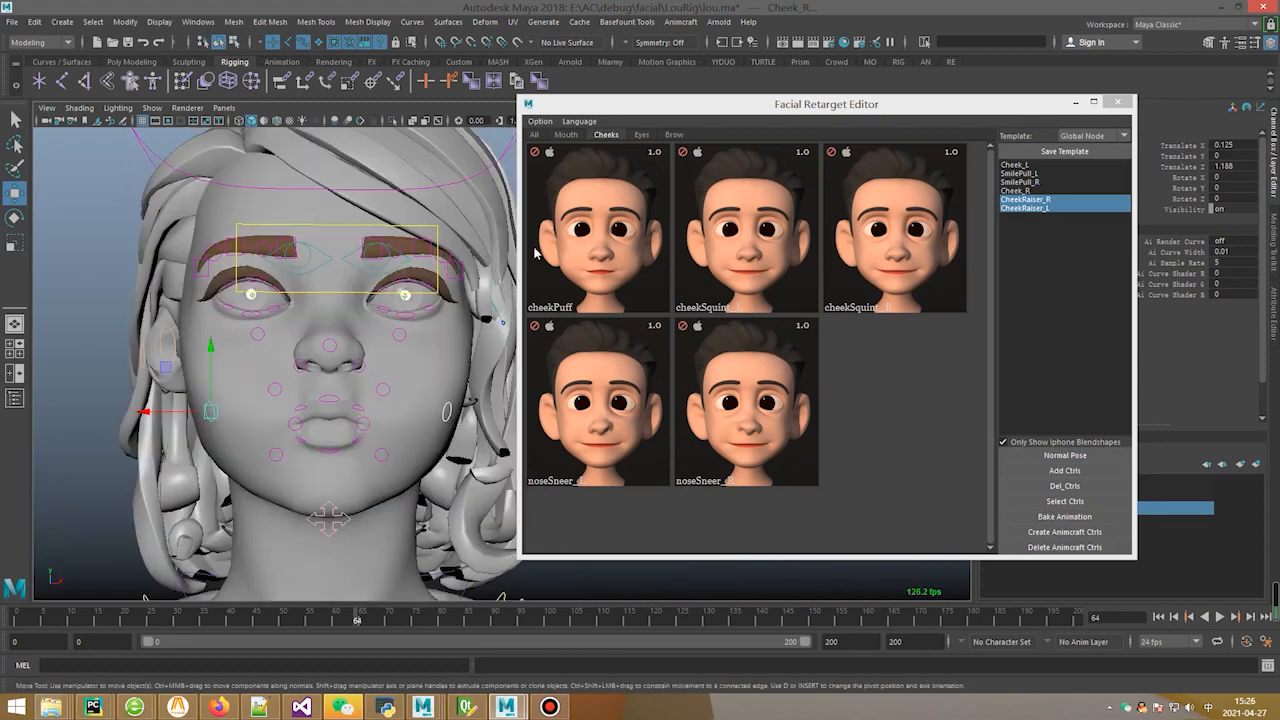
- Record the current face as the cheekPuff pose and compare it with the normal pose
right_click(566, 208)
click(600, 219)
click(641, 362)
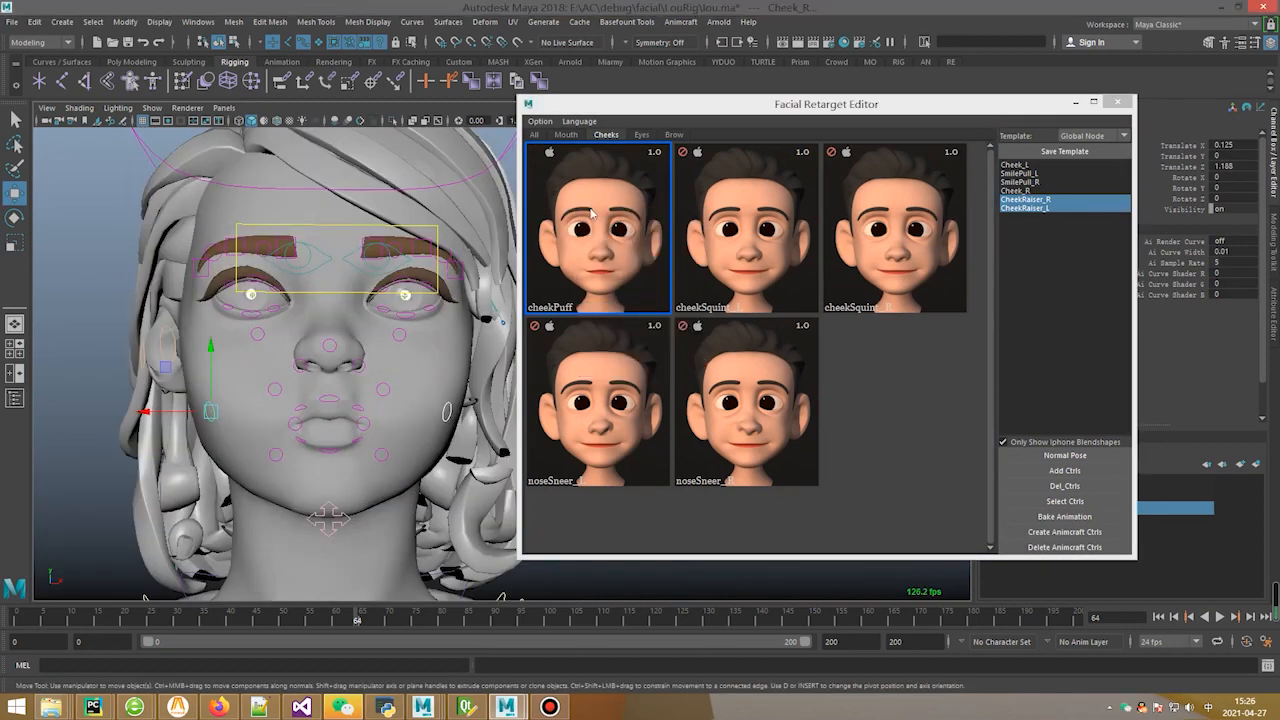
click(1058, 453)
click(622, 262)
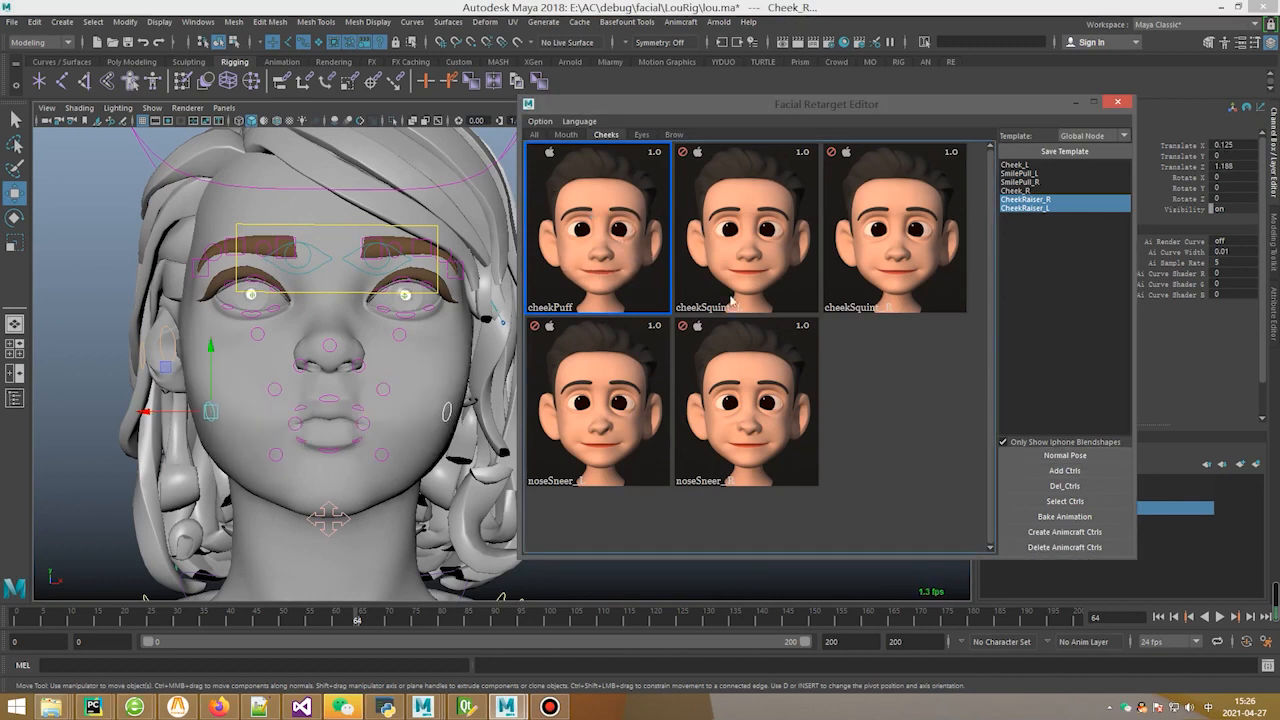
click(1038, 455)
- Look through the Mouth region's recorded and unrecorded poses, return to the Cheeks region, and inspect the neutral face
click(566, 134)
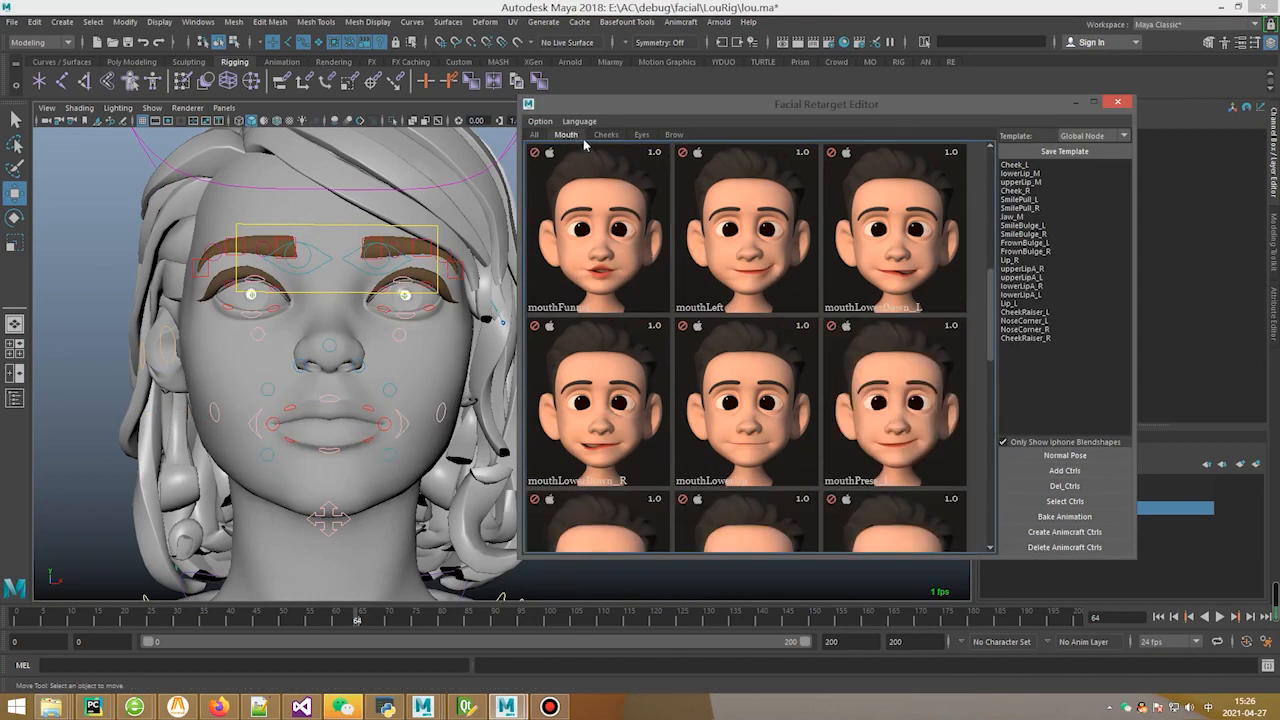
scroll(760, 270, down, 5)
scroll(785, 272, up, 5)
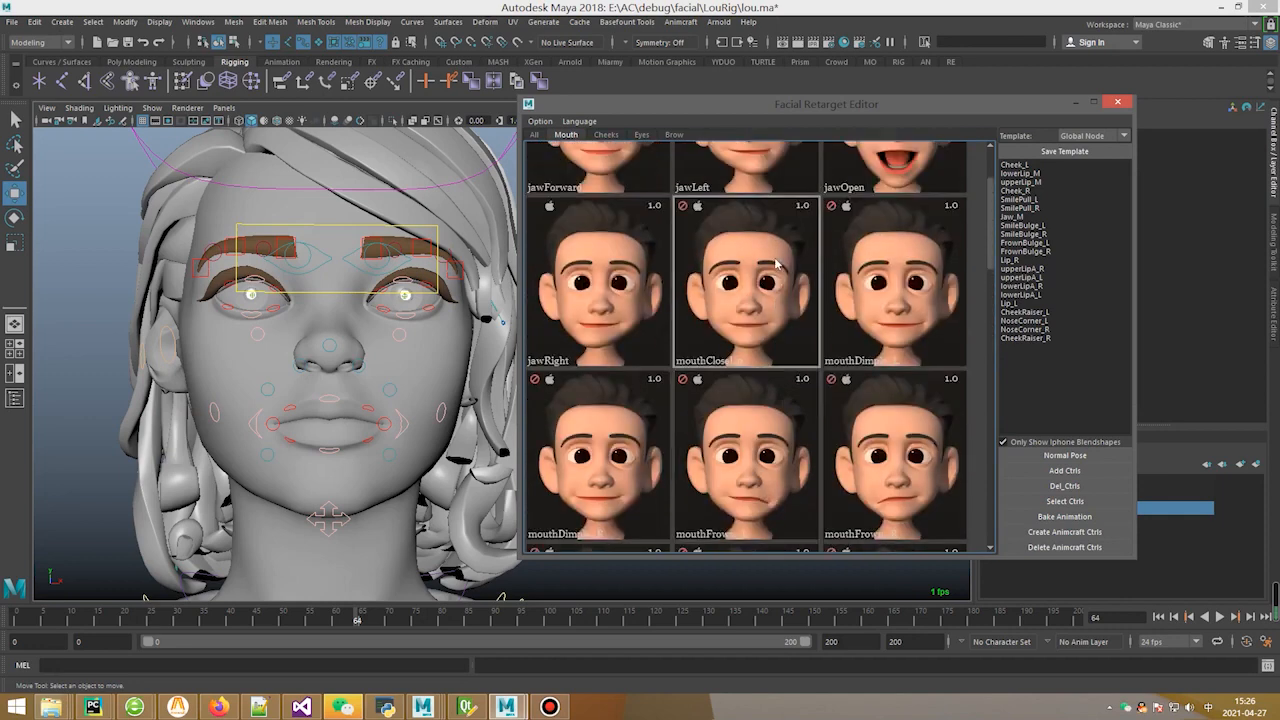
scroll(357, 374, up, 2)
alt+drag(357, 374, 362, 405)
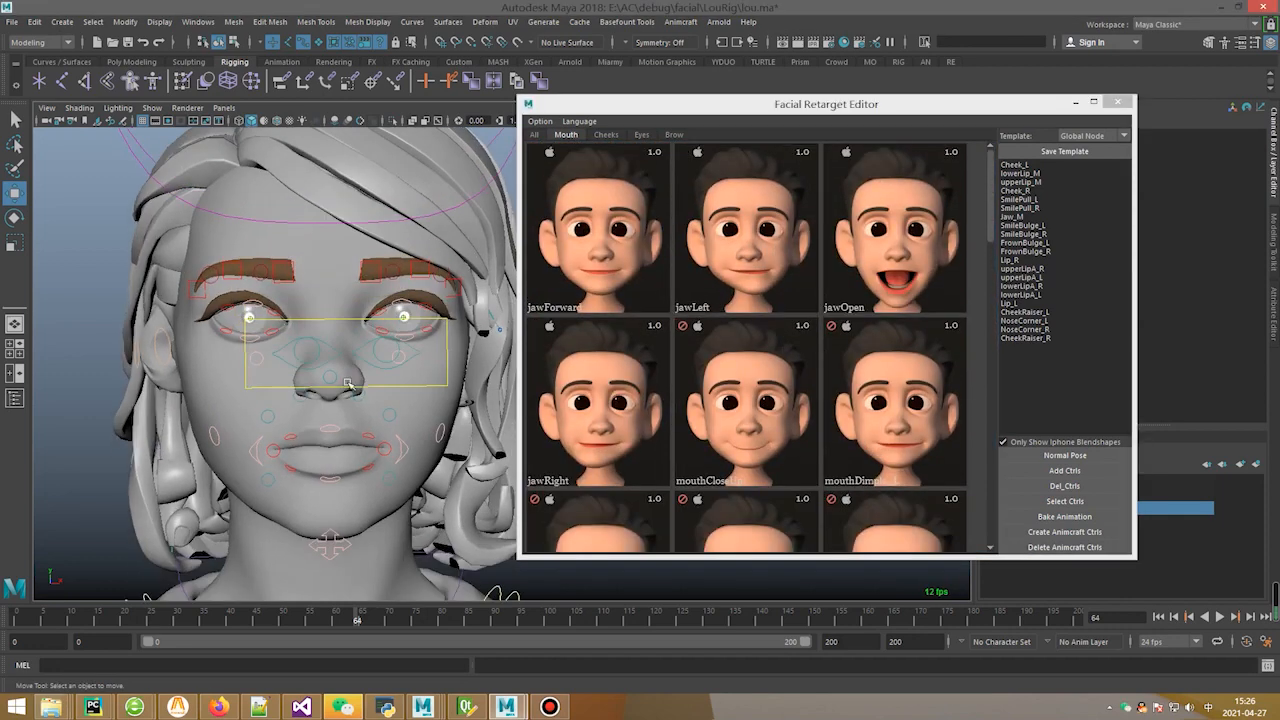
alt+middle_drag(362, 405, 374, 413)
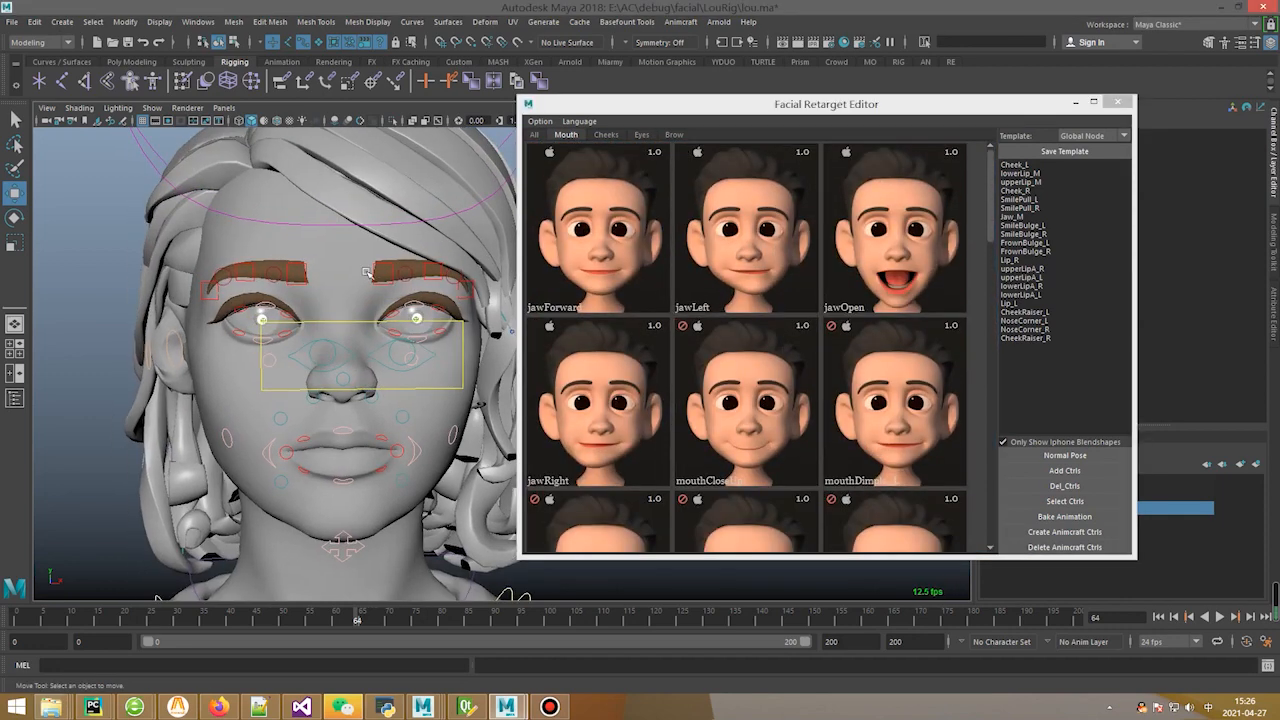
click(605, 135)
alt+click(292, 344)
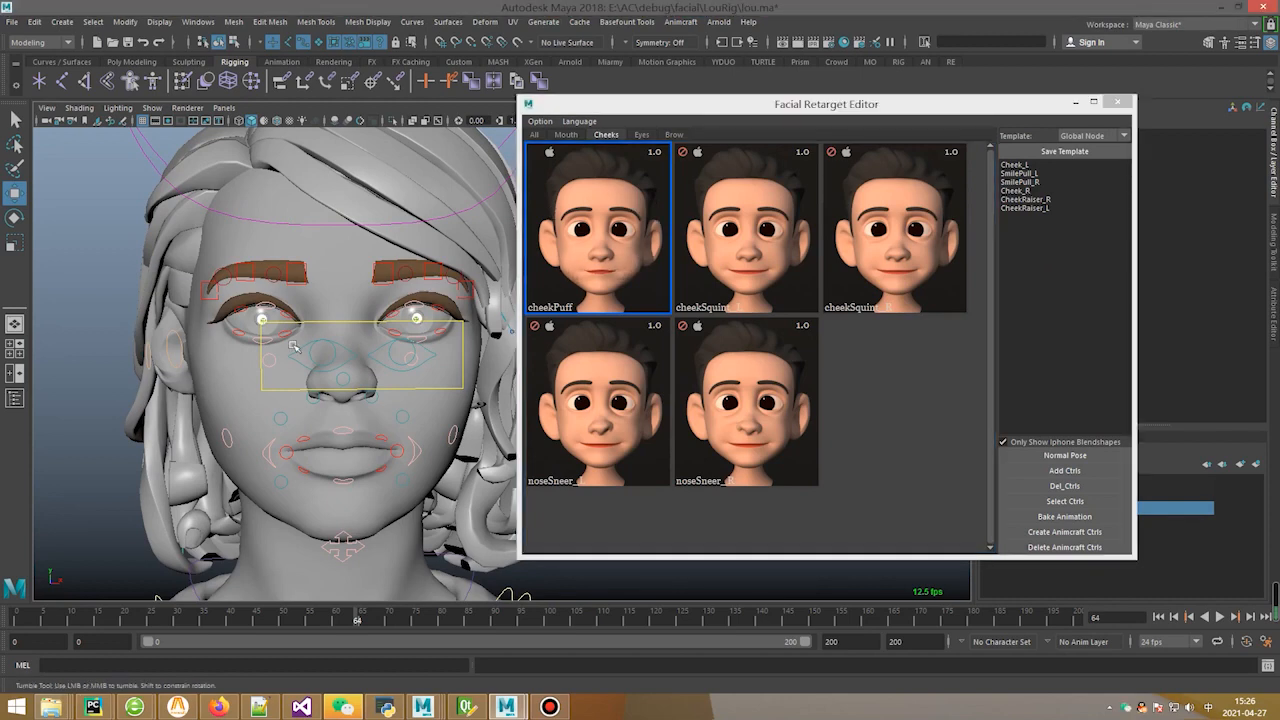
alt+middle_drag(349, 358, 337, 334)
scroll(337, 330, down, 3)
scroll(360, 328, up, 2)
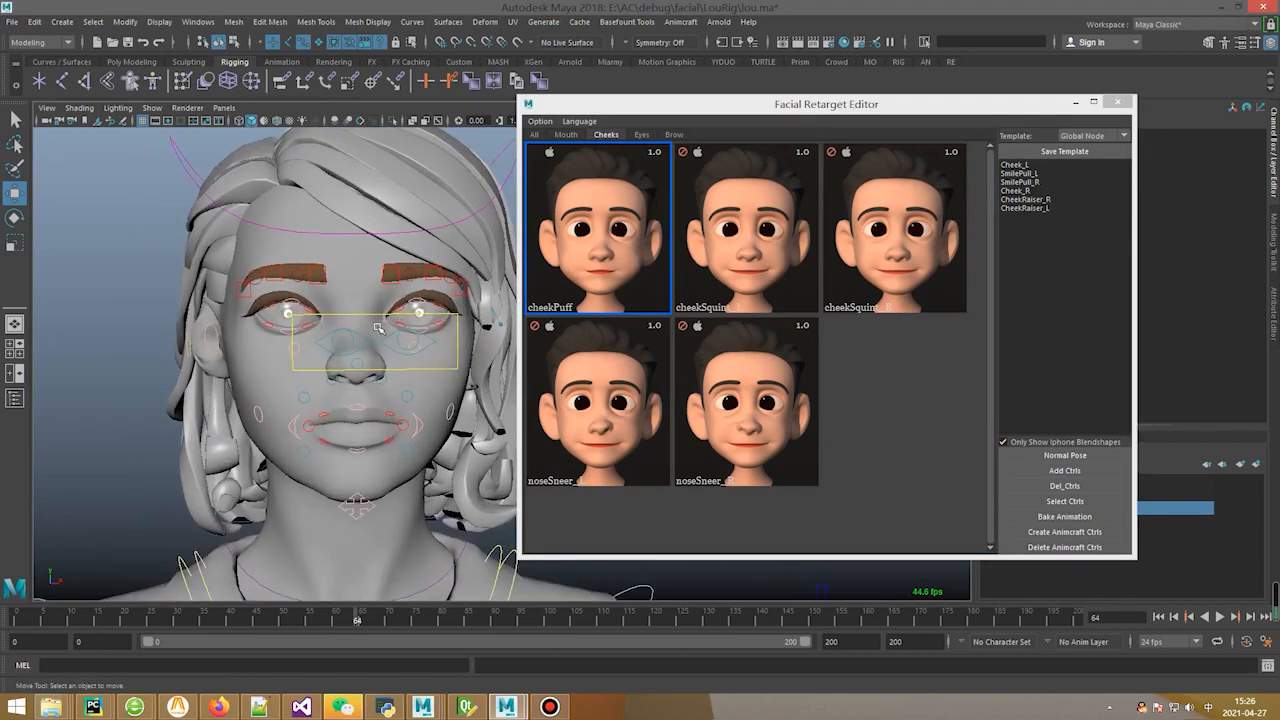
scroll(420, 345, up, 2)
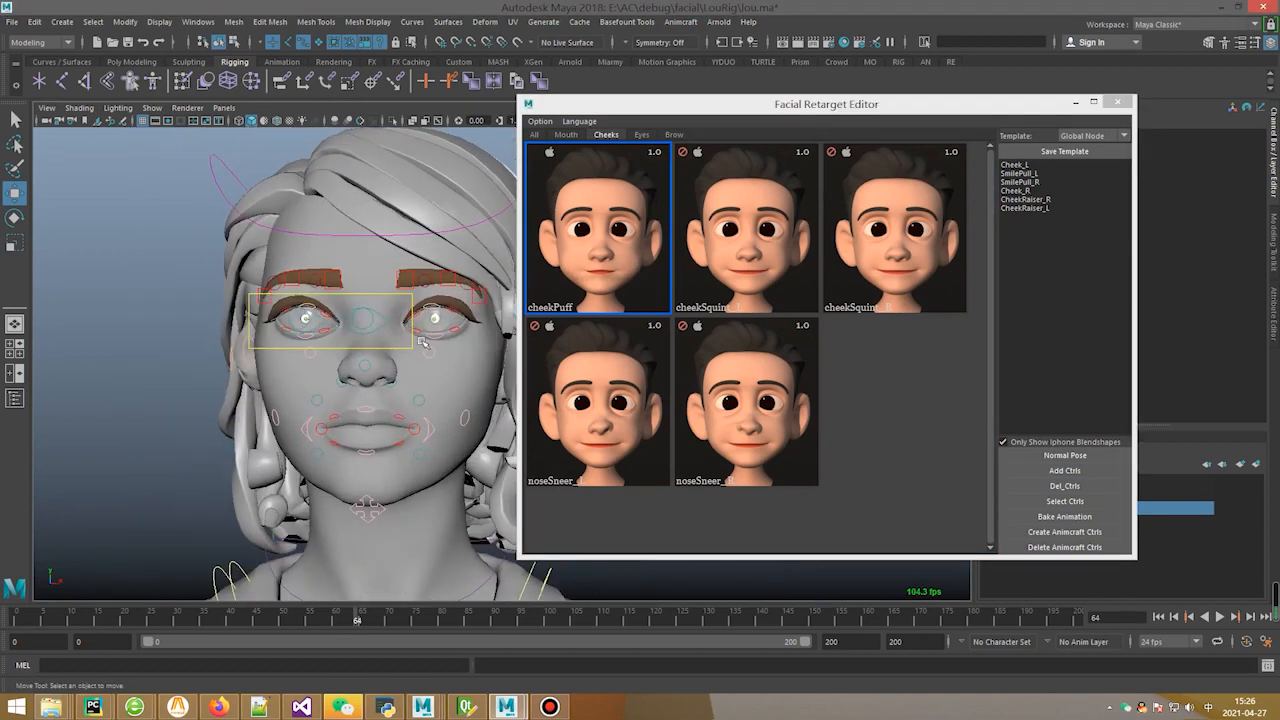
scroll(420, 345, up, 2)
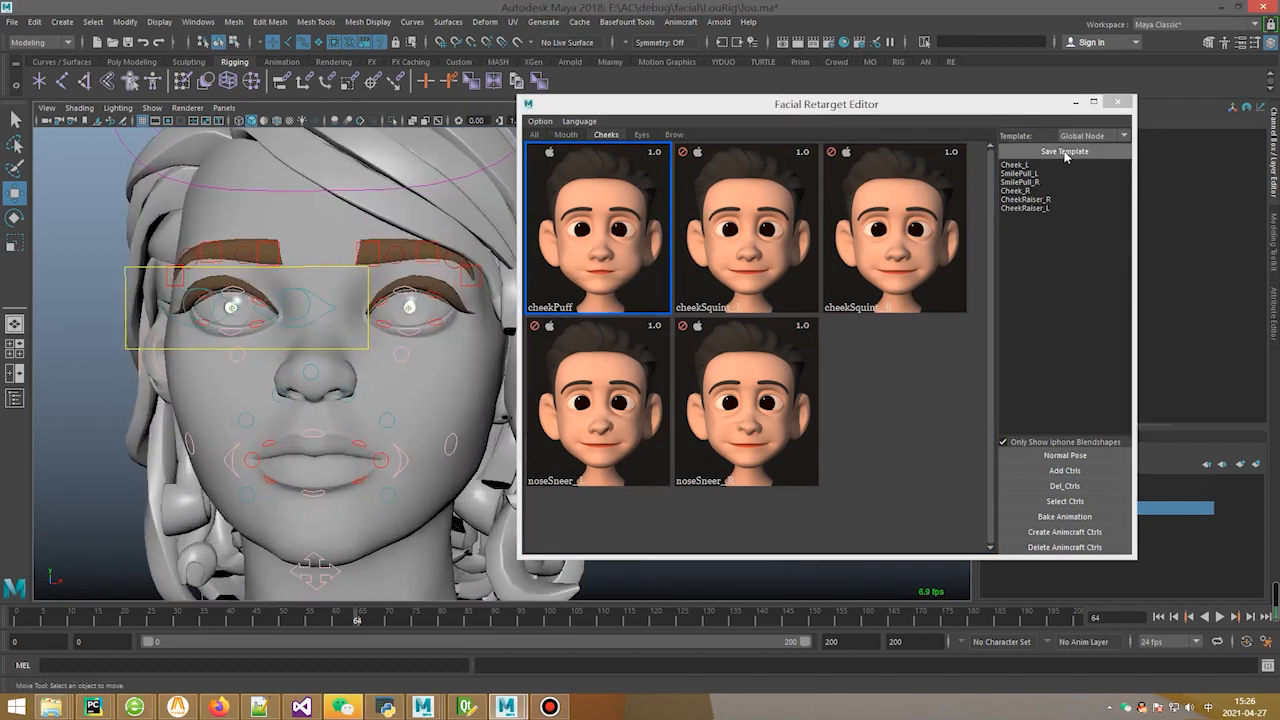
- Save the retarget setup as a template named Test and close the Facial Retarget Editor
click(1064, 152)
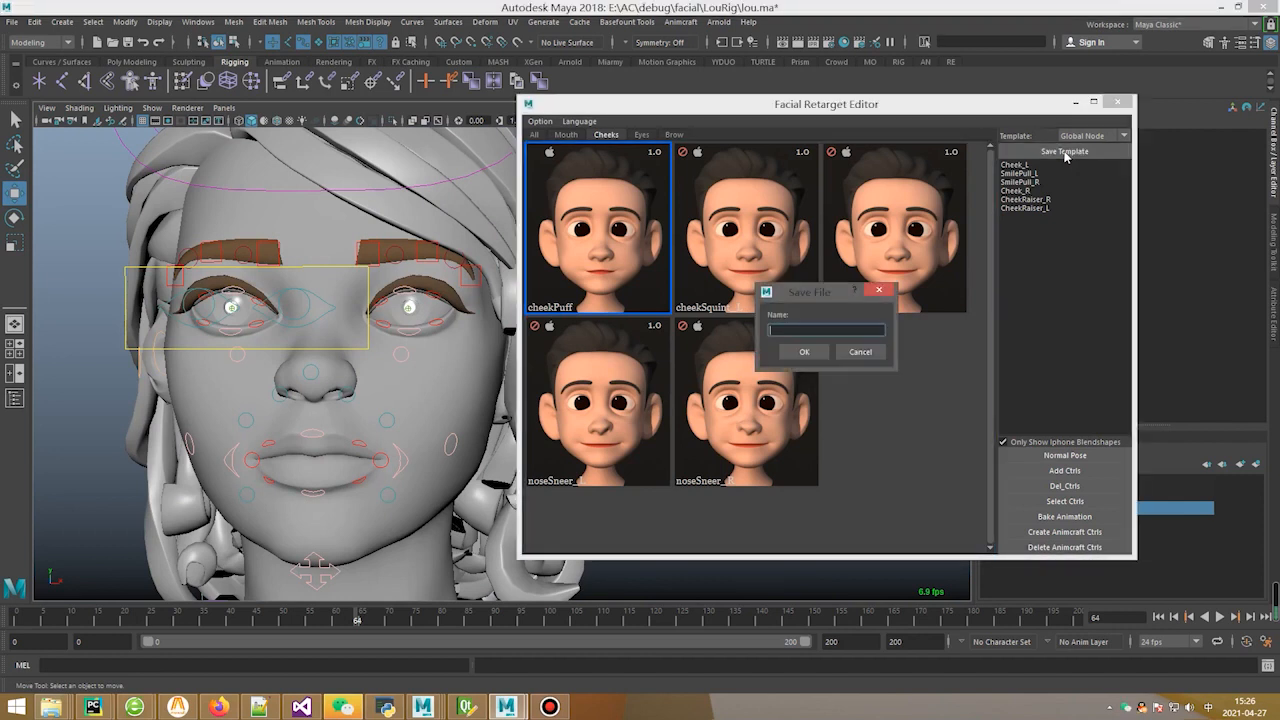
text(Test)
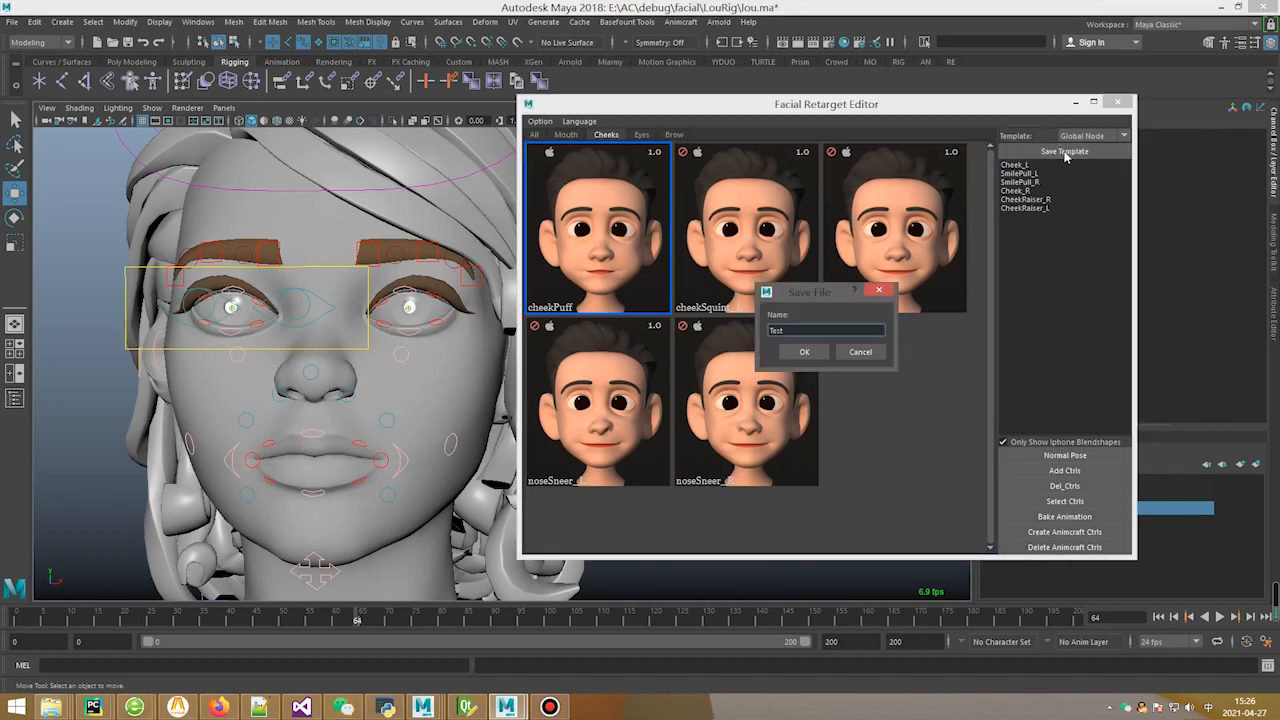
key(Return)
click(639, 357)
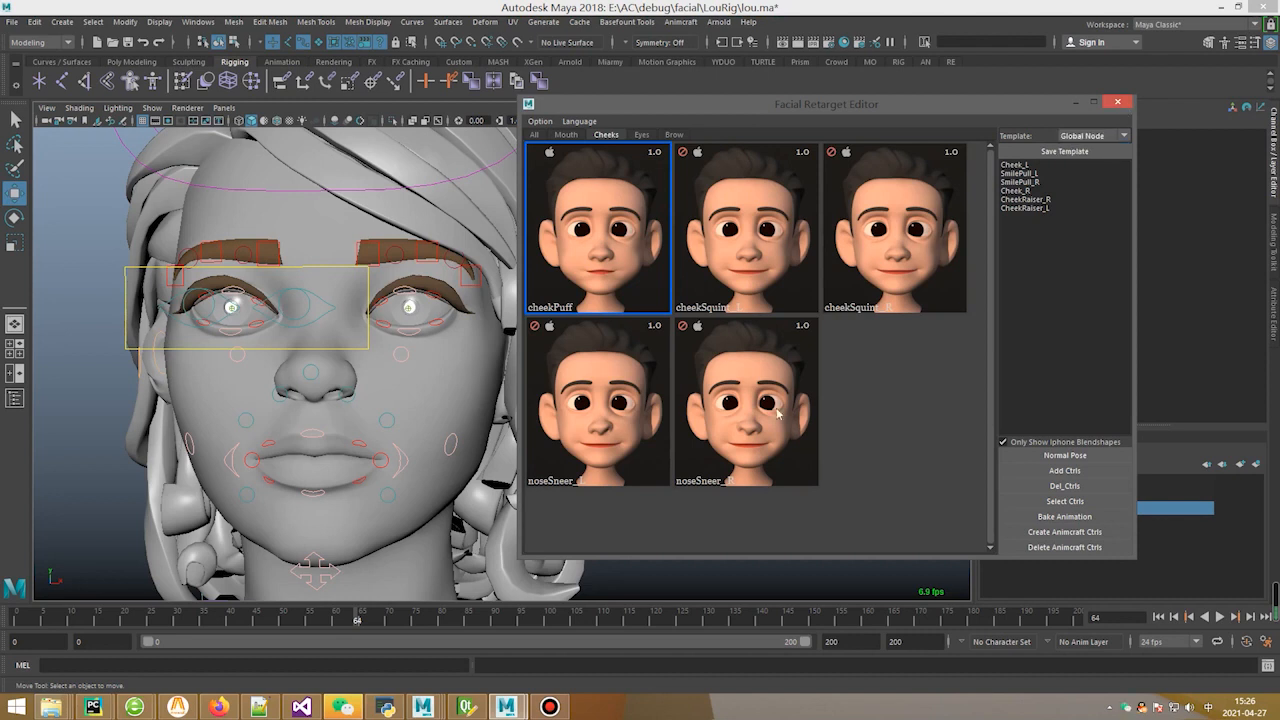
click(1126, 107)
- In File Explorer, copy adv.frt from the Animcraft maya folder's facial2 subfolder into its facial subfolder
right_click(50, 707)
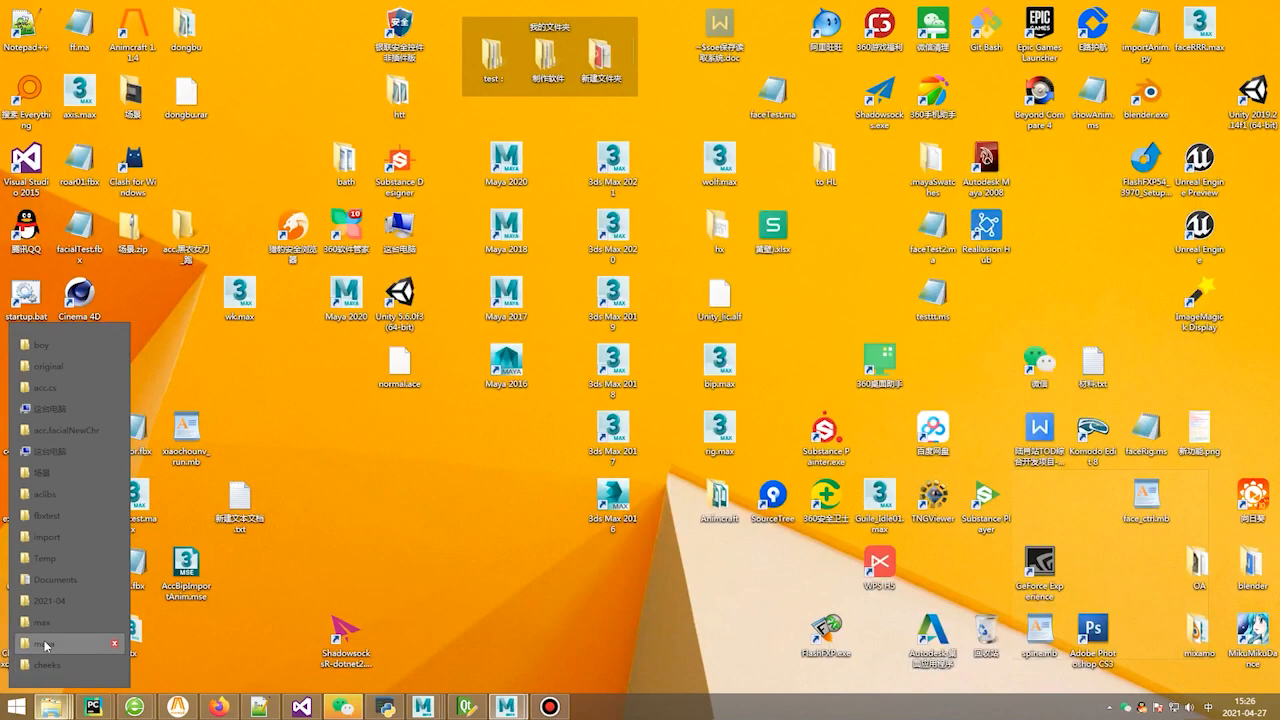
click(44, 645)
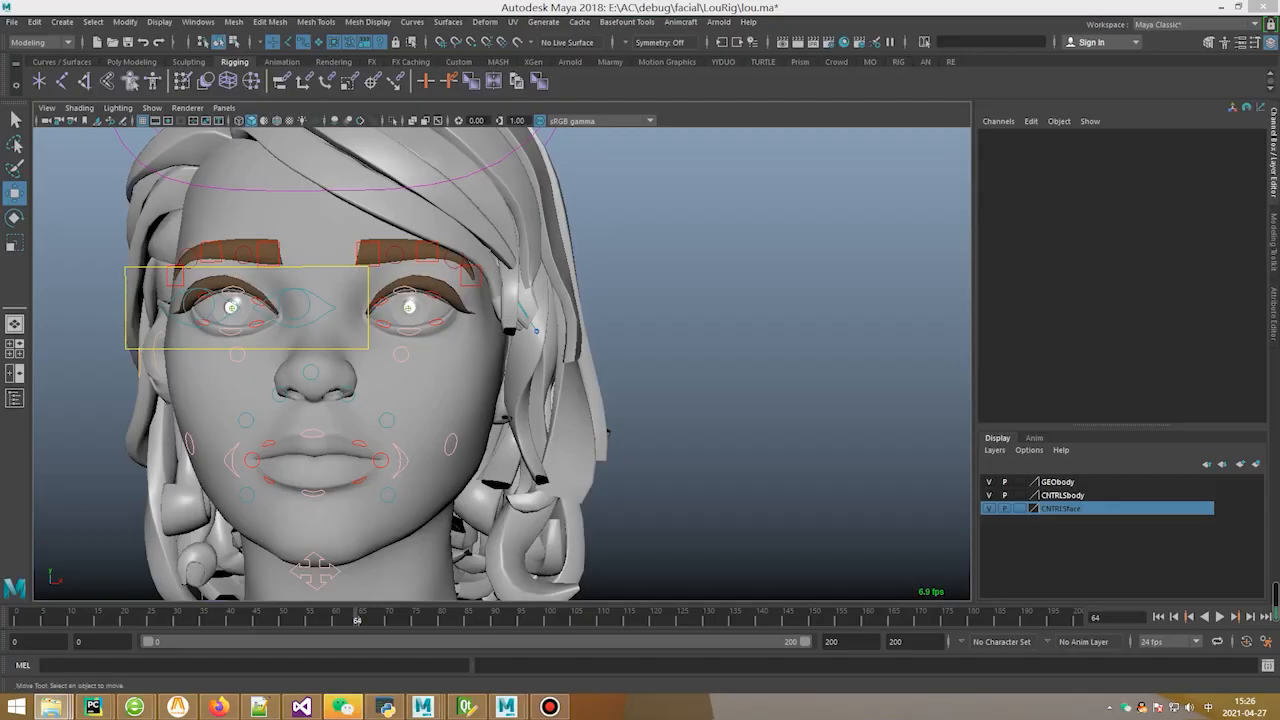
drag(1279, 251, 585, 240)
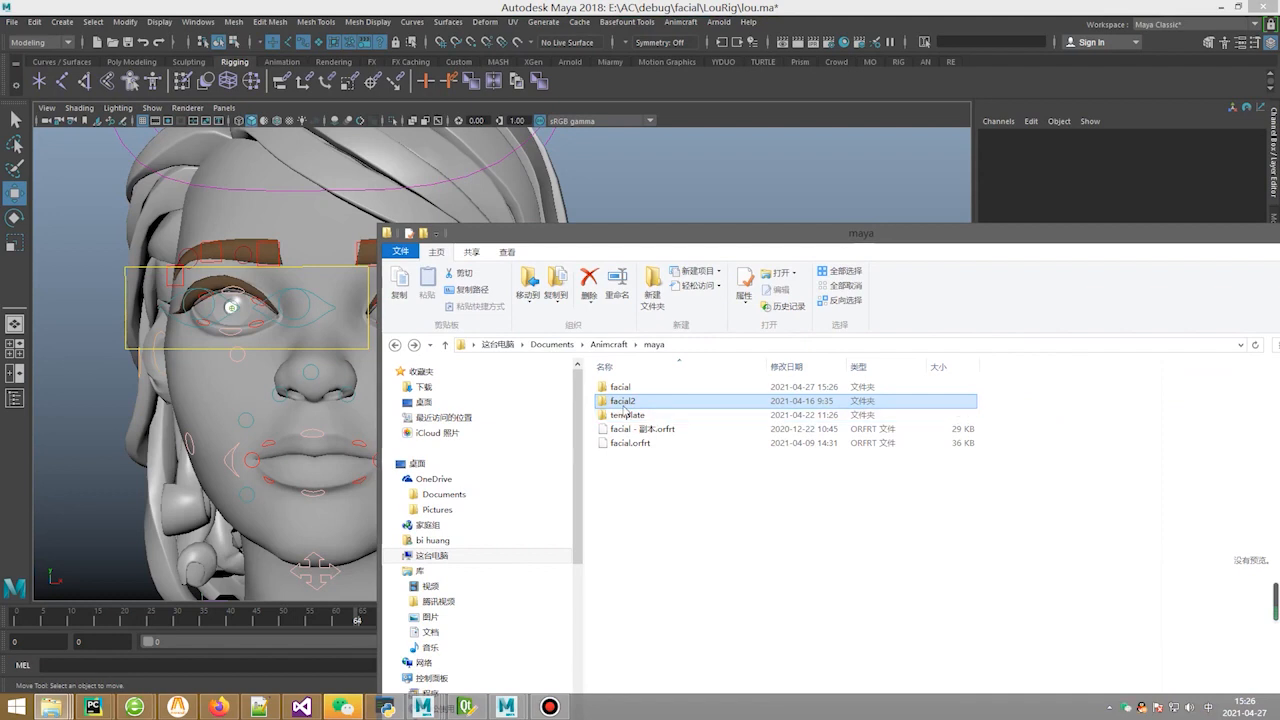
double_click(624, 403)
click(705, 387)
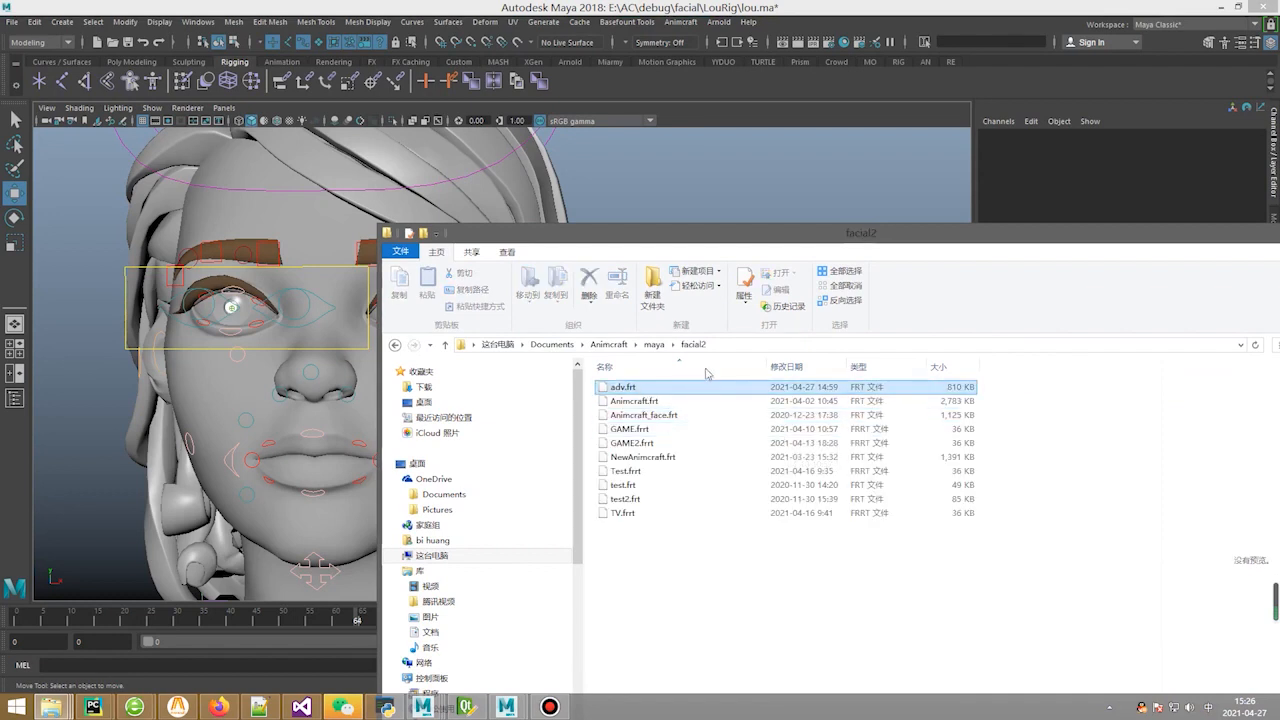
click(654, 344)
double_click(625, 387)
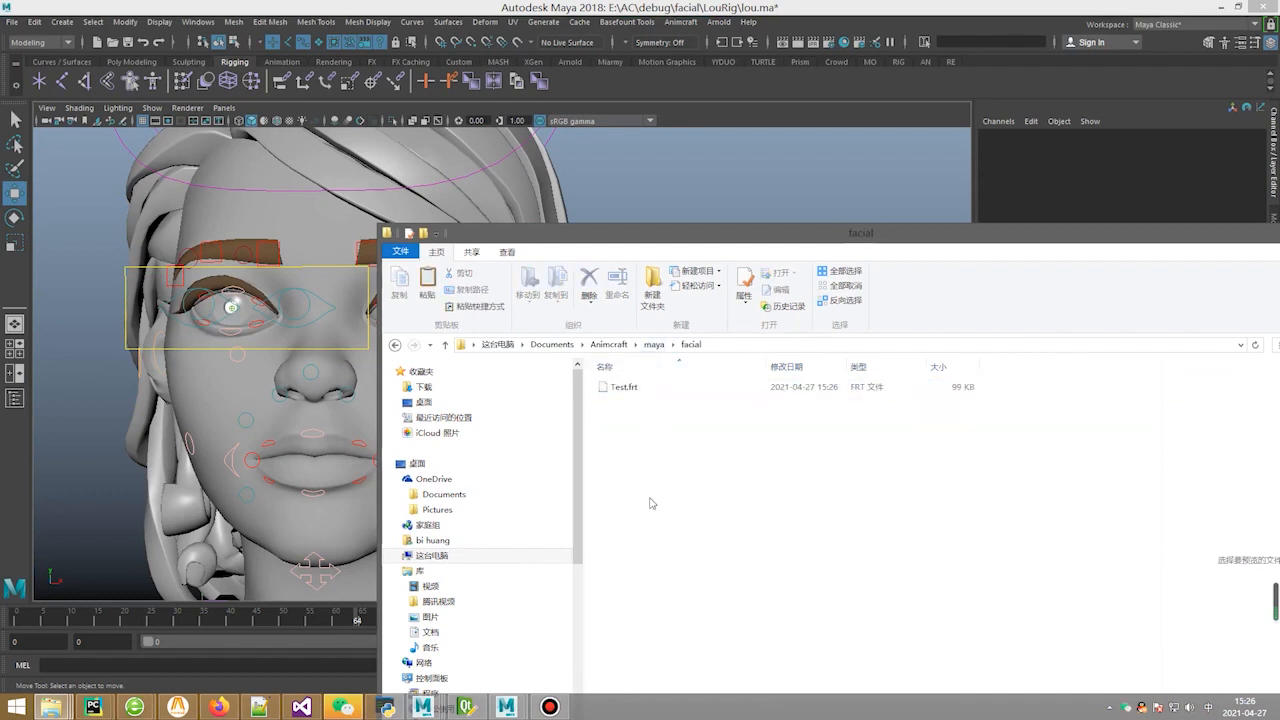
key(ctrl+v)
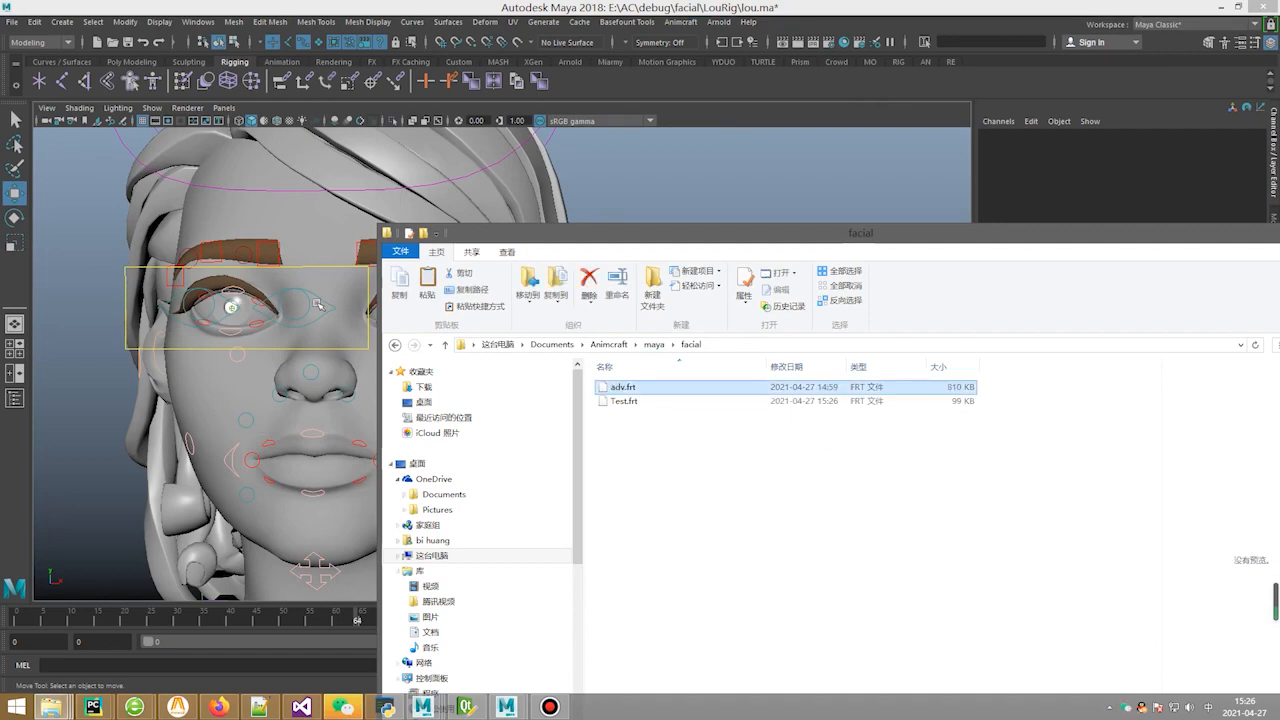
- Switch back to Maya, select the FKHead_M head control, and frame the character's head and shoulders
click(318, 304)
scroll(431, 213, down, 3)
click(553, 174)
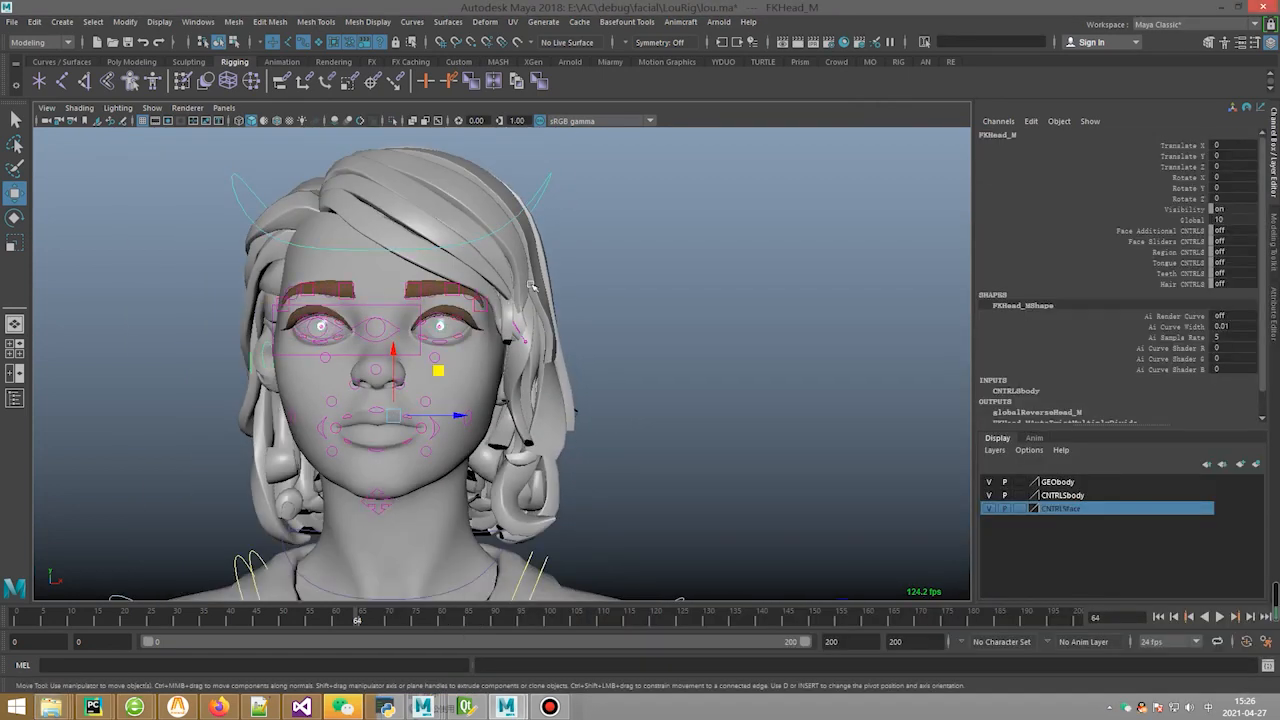
scroll(531, 285, down, 8)
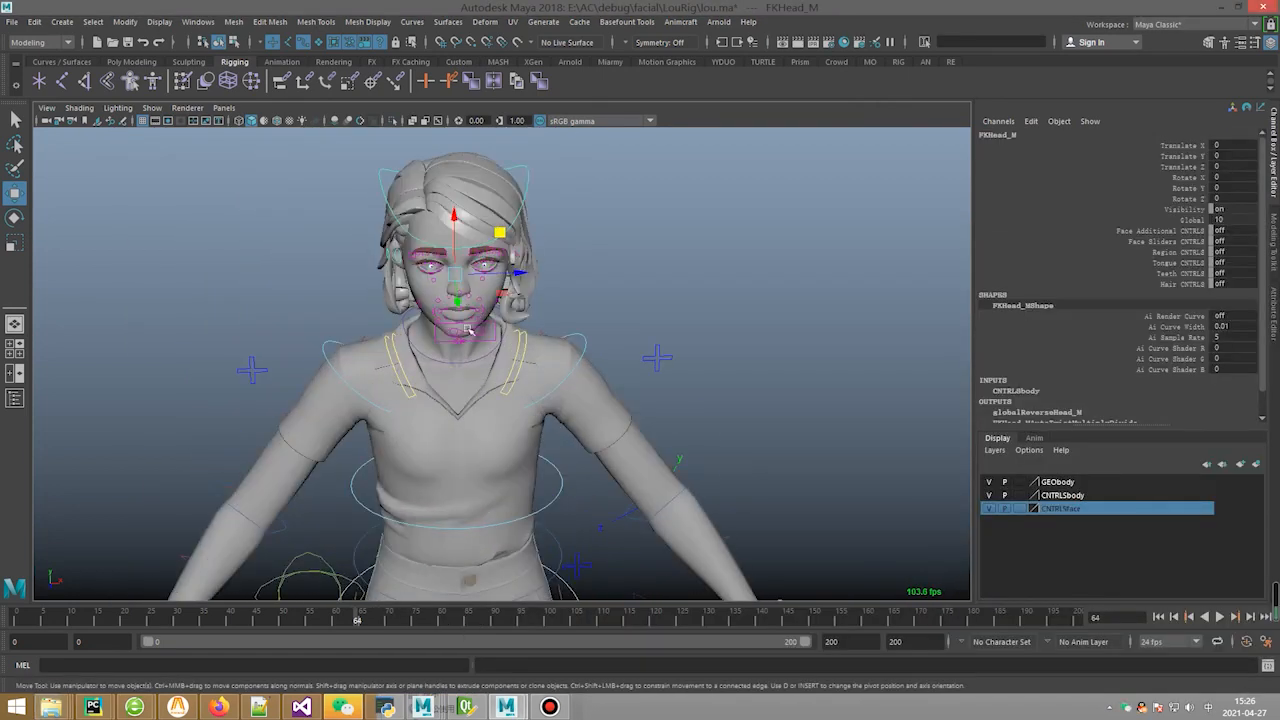
scroll(467, 329, up, 5)
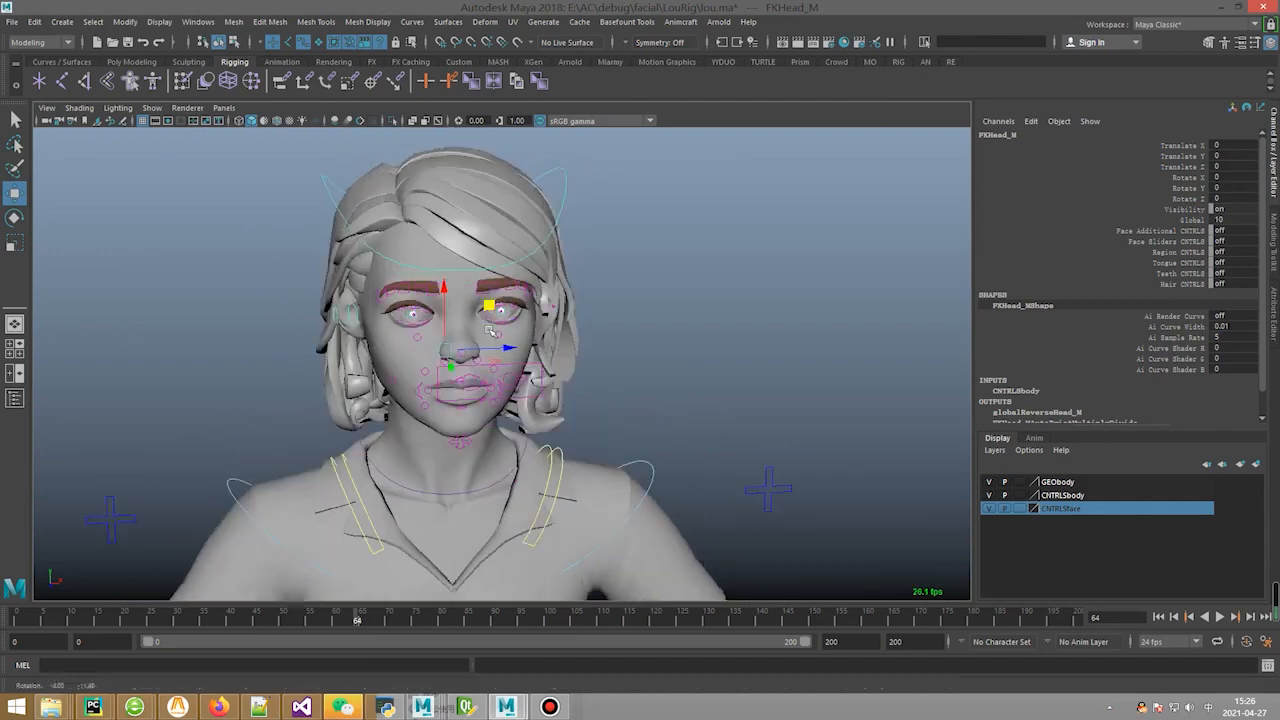
- Find the AccFacialGlobal node in the Outliner, inspect its name, close the Outliner and clear the selection
click(193, 26)
click(206, 163)
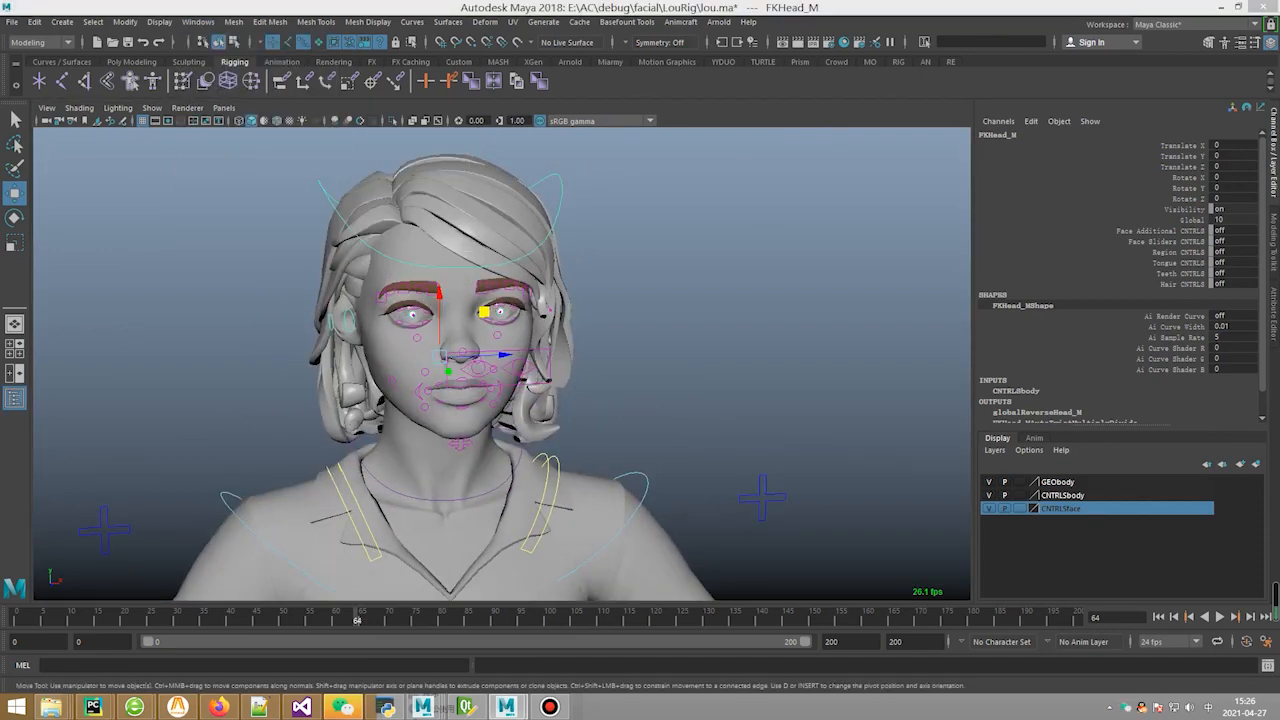
double_click(1050, 199)
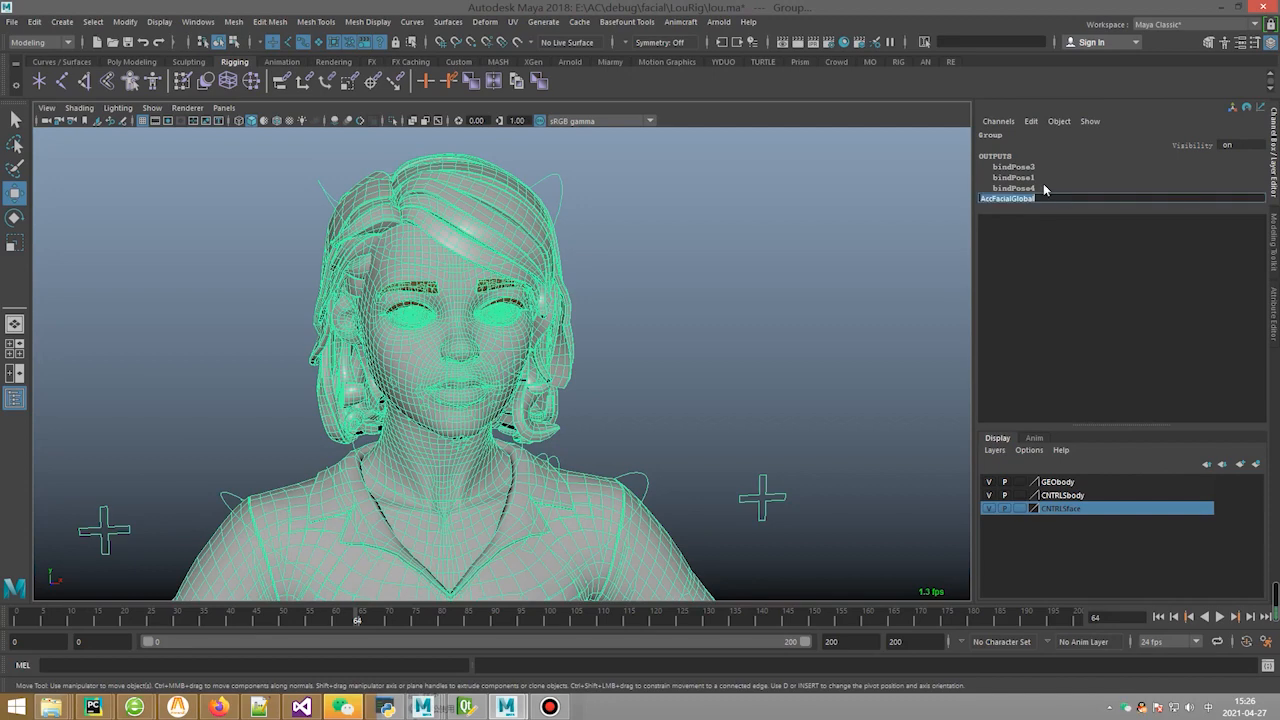
click(979, 40)
key(Return)
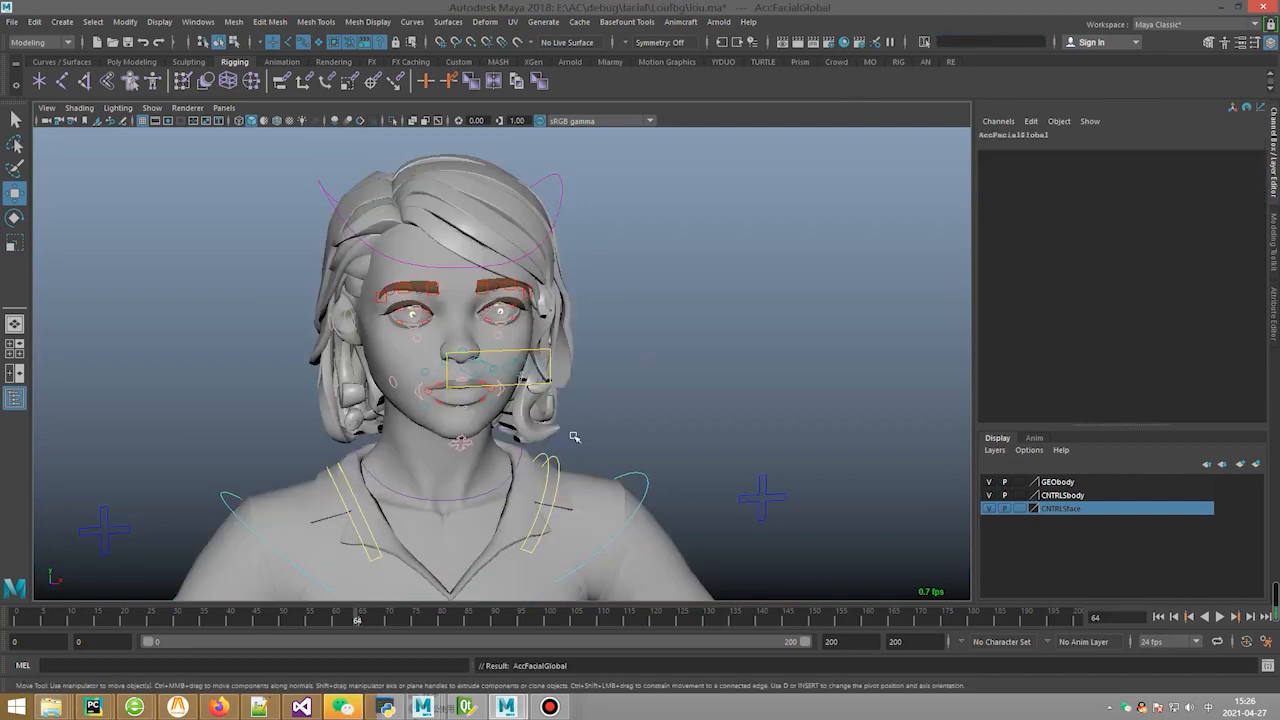
click(535, 376)
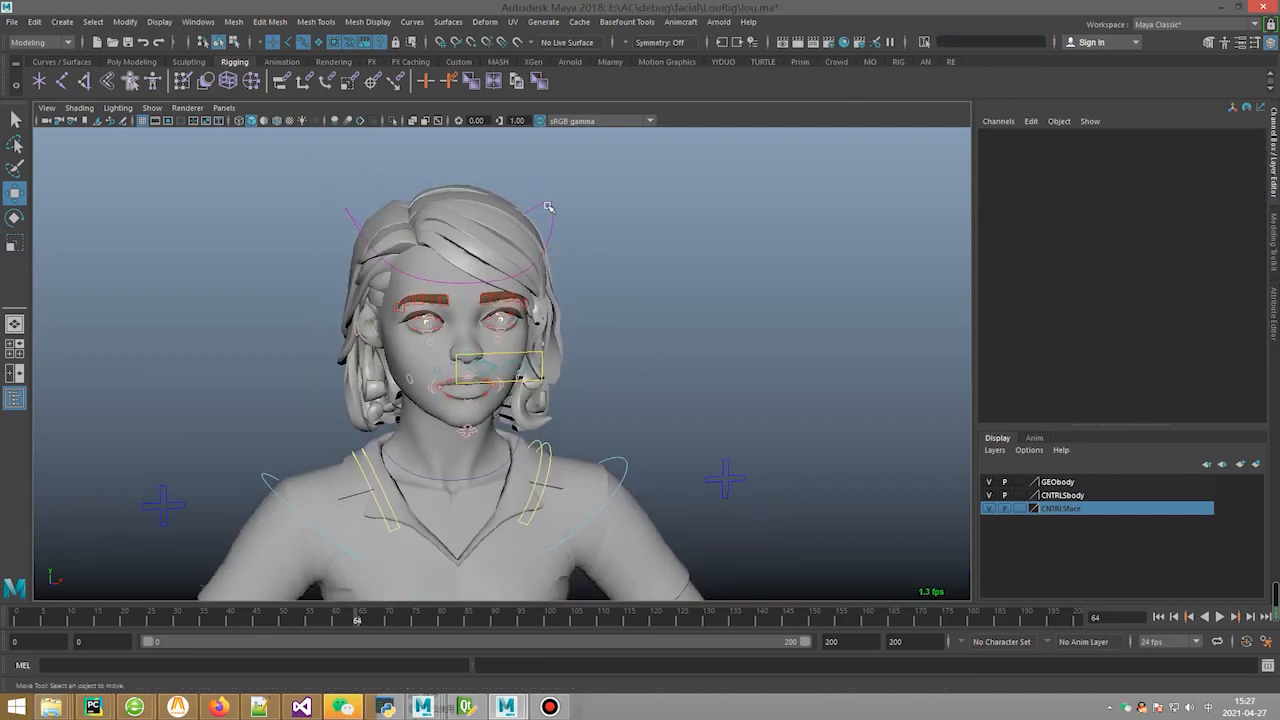
- Select the FKHead_M control, reopen the Facial Retarget Editor beside the face, and check the available templates while keeping Global Node
click(548, 207)
key(f)
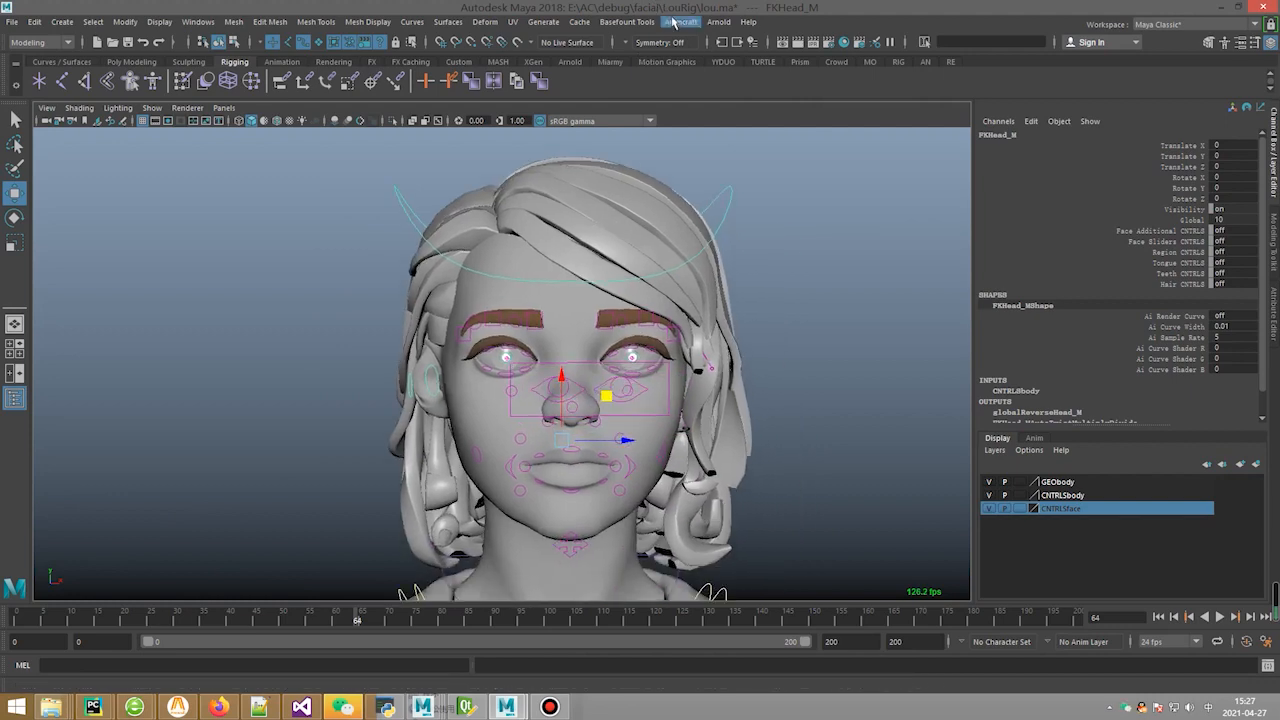
click(680, 21)
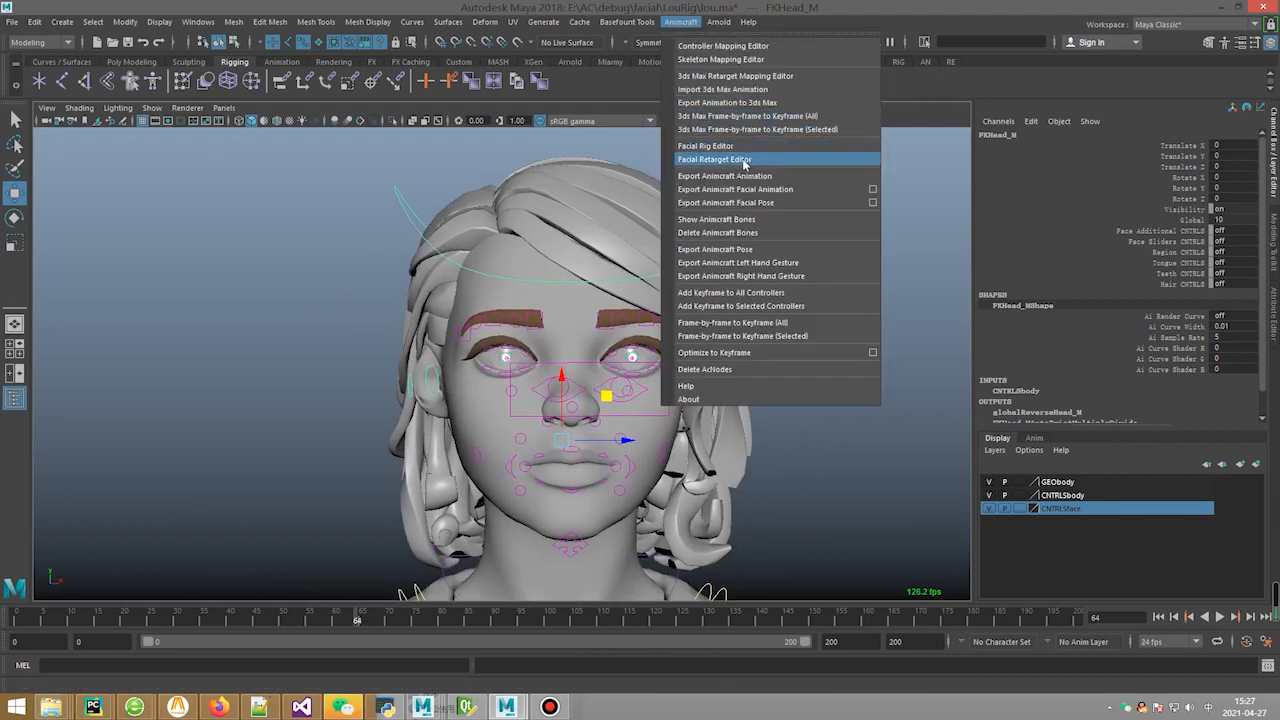
click(744, 161)
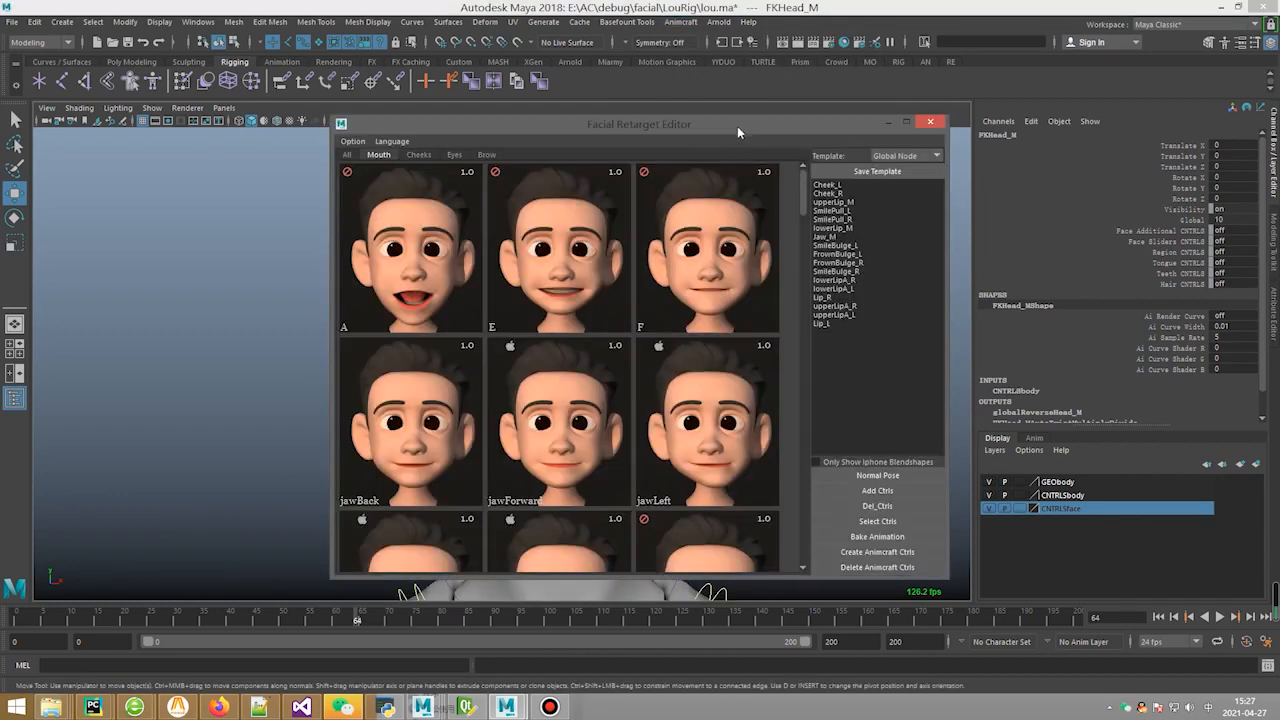
drag(742, 124, 962, 100)
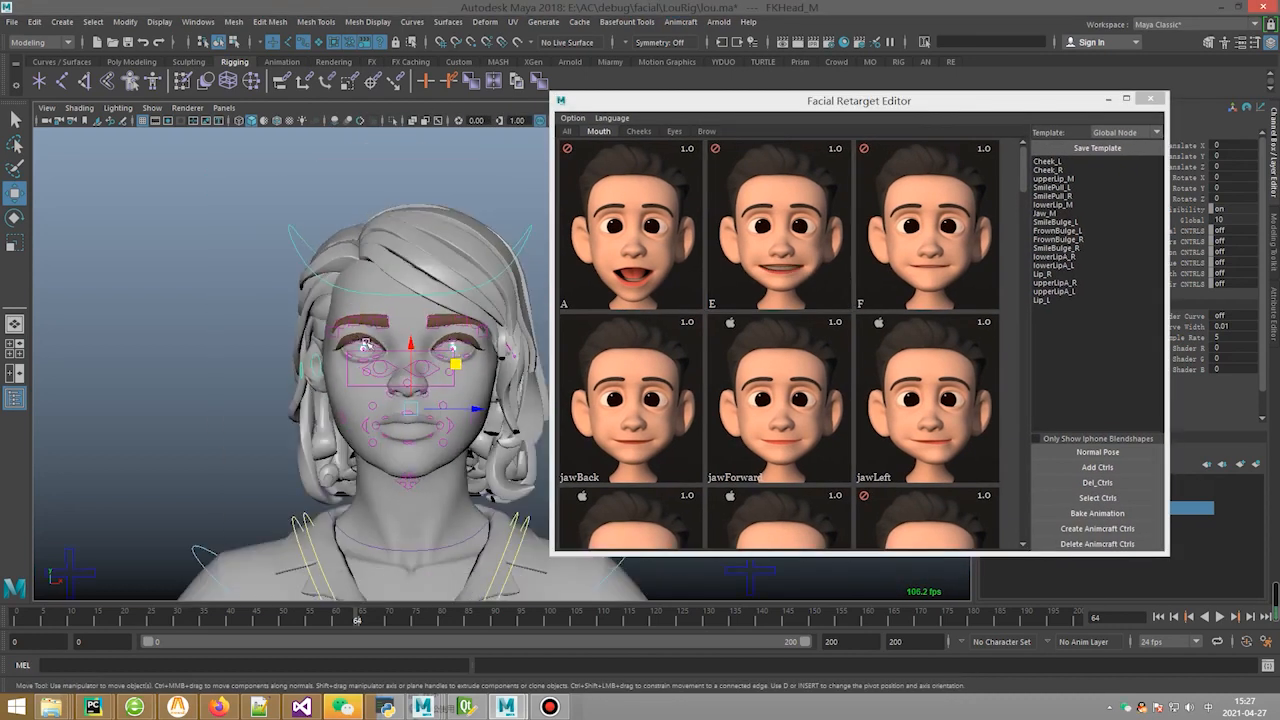
alt+middle_drag(366, 345, 331, 317)
click(1137, 134)
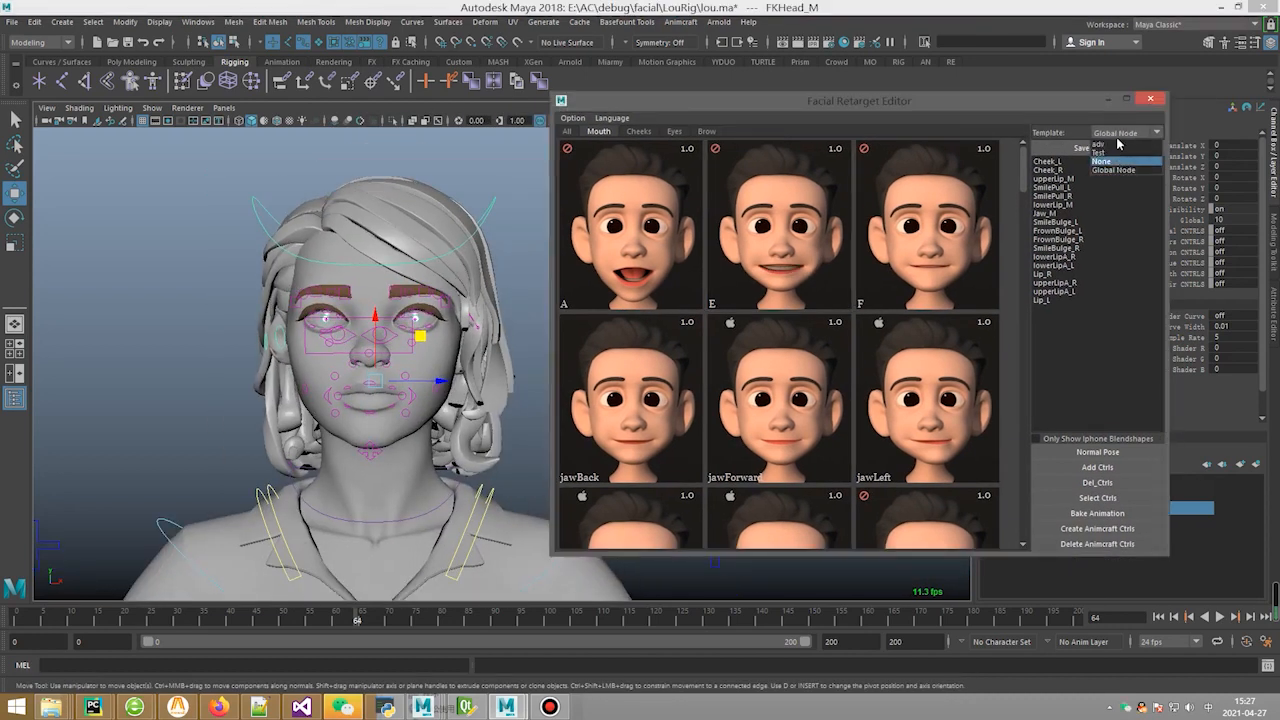
click(1058, 170)
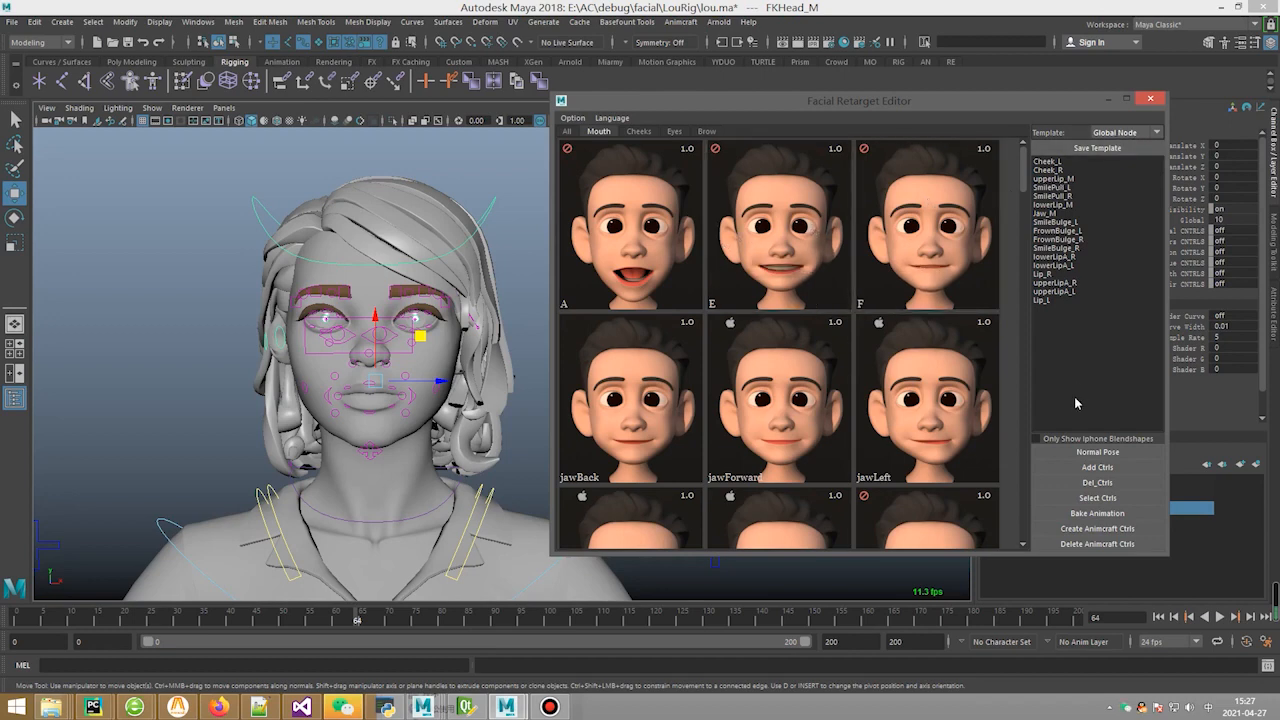
- Show only the iPhone blendshapes and preview the recorded Mouth poses on the character, including stretch, pucker and frown
click(1040, 439)
scroll(903, 313, down, 10)
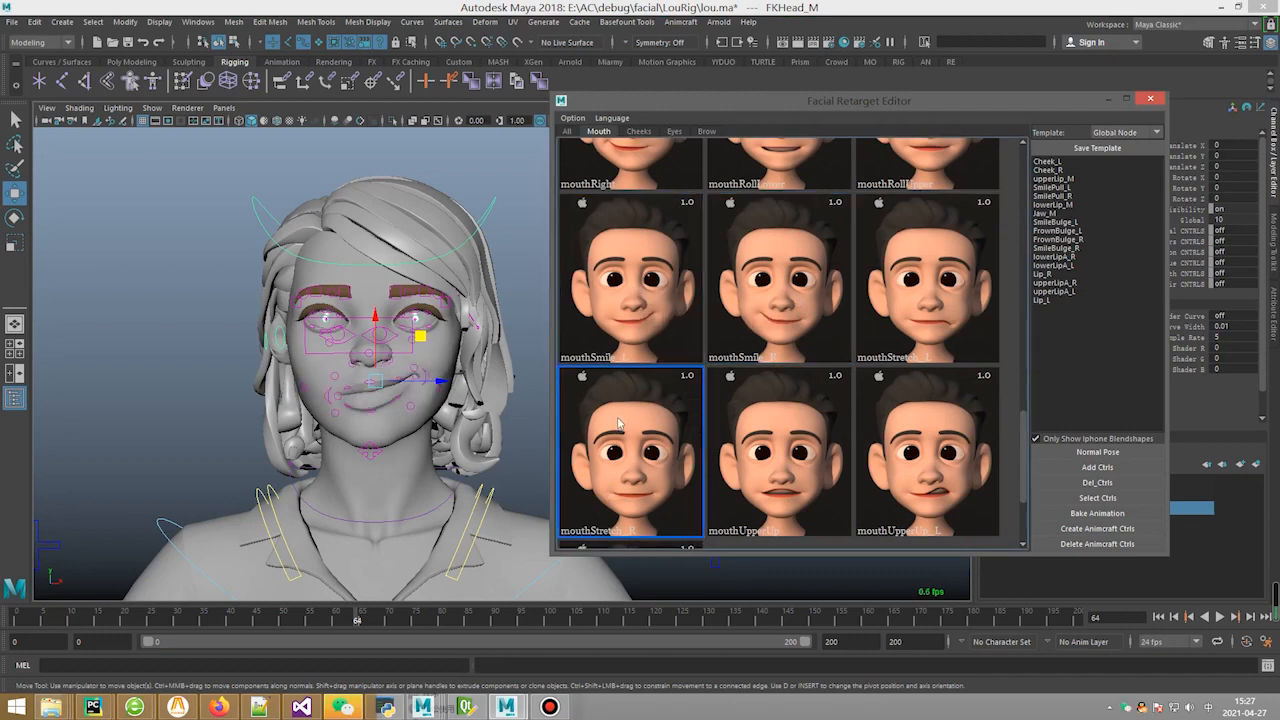
scroll(765, 300, up, 4)
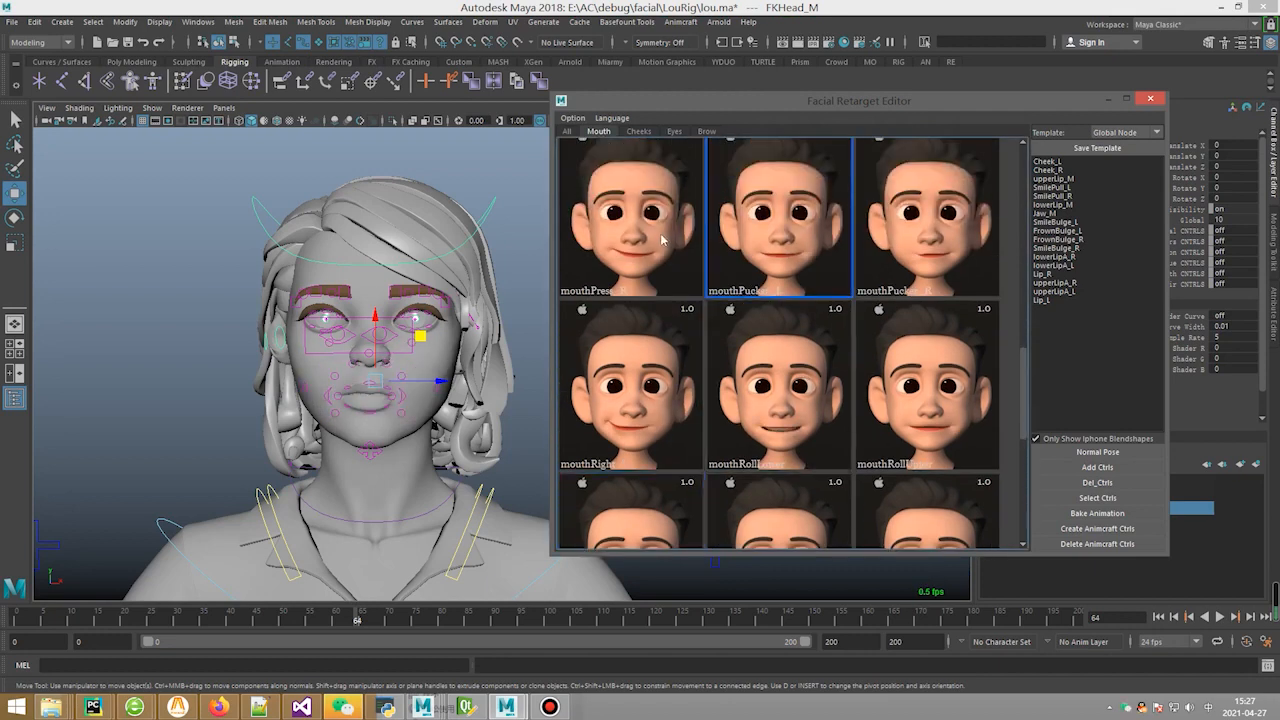
scroll(770, 260, up, 3)
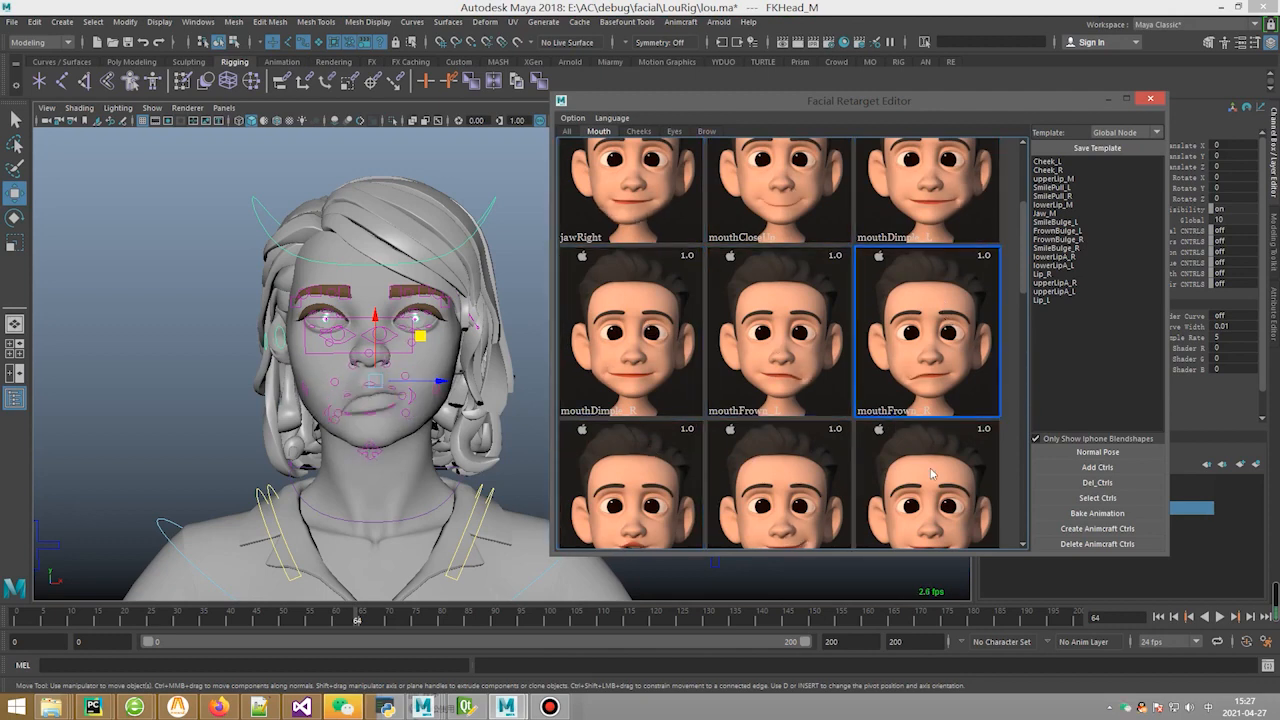
scroll(790, 380, down, 3)
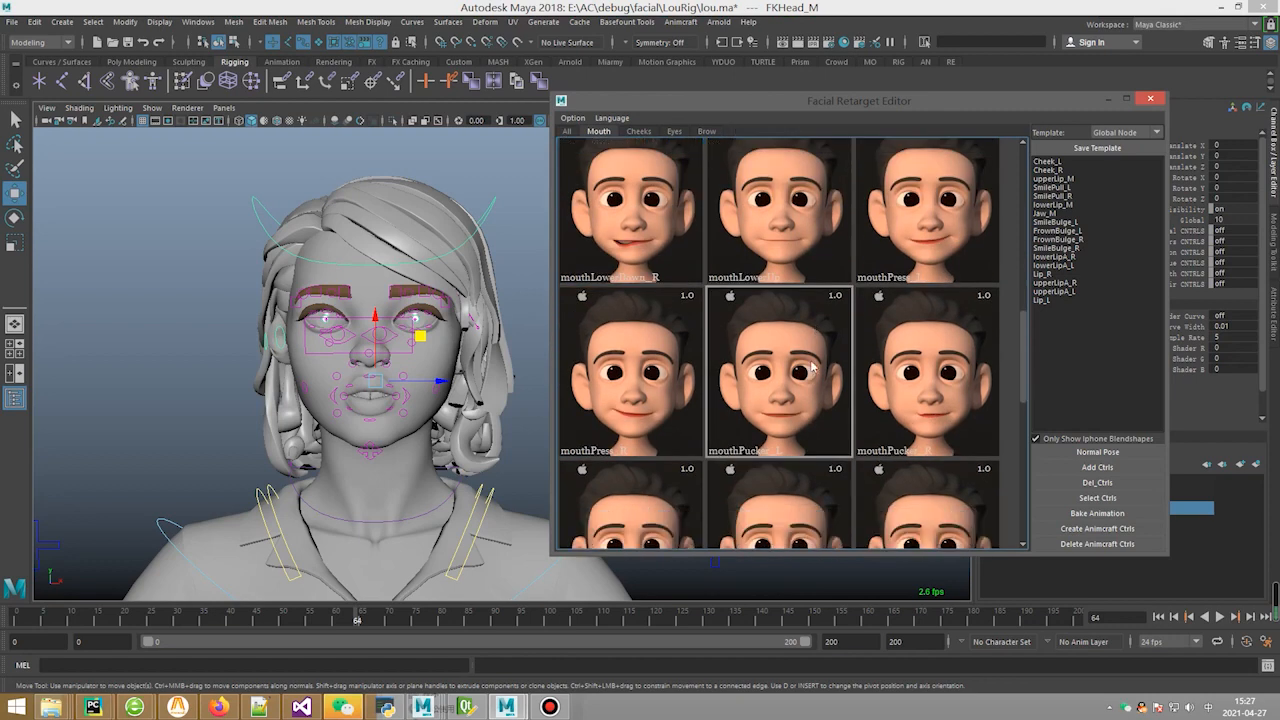
alt+middle_drag(381, 384, 366, 355)
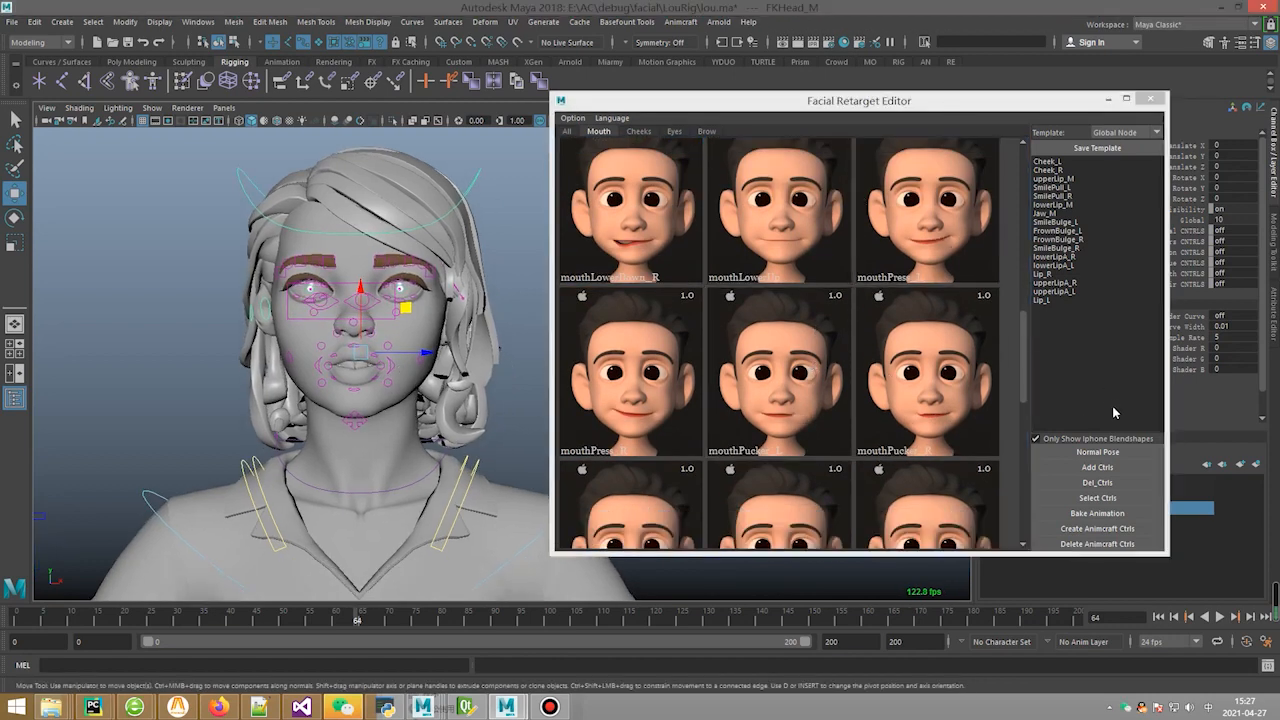
- Create the Animcraft controls for the rig, close the Facial Retarget Editor, and locate the new control face above the character
click(1075, 532)
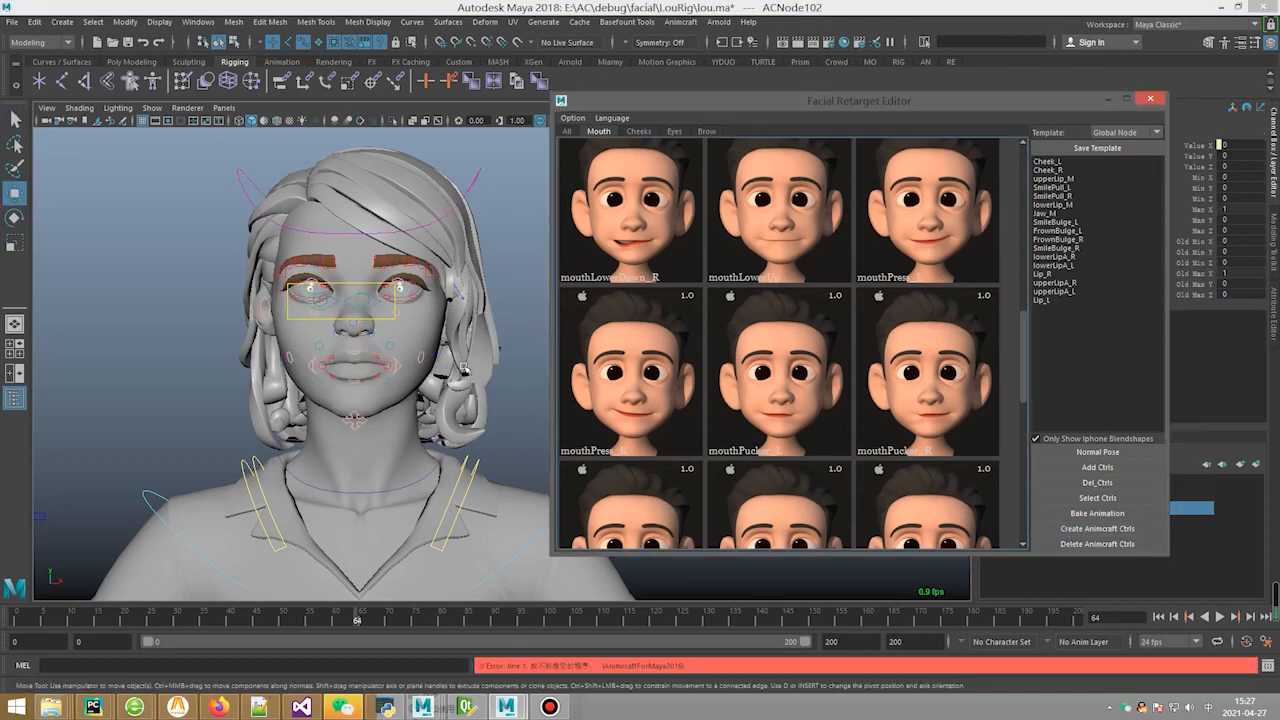
click(1150, 98)
scroll(497, 228, down, 5)
alt+middle_drag(499, 226, 500, 373)
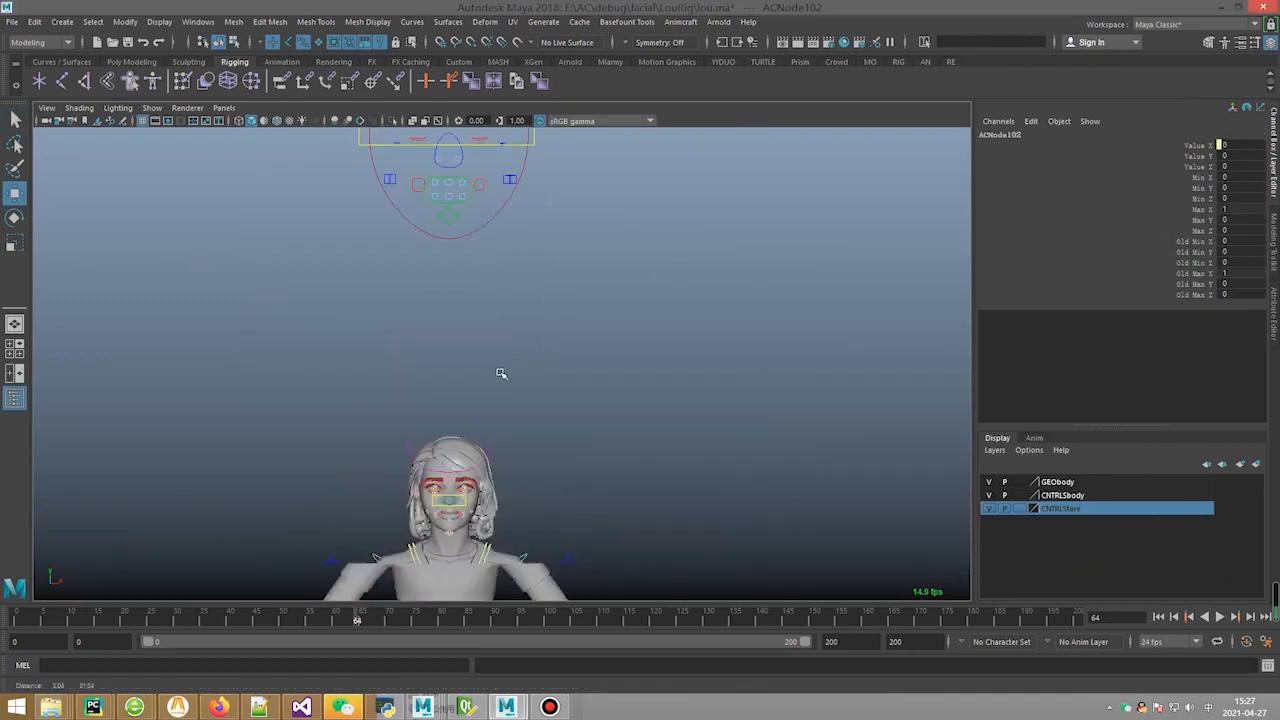
scroll(494, 330, down, 3)
- Place the Animcraft_Master_GRP control face beside the character's head and scale it uniformly to about 1.833
click(490, 280)
drag(514, 196, 596, 389)
scroll(538, 427, up, 5)
key(r)
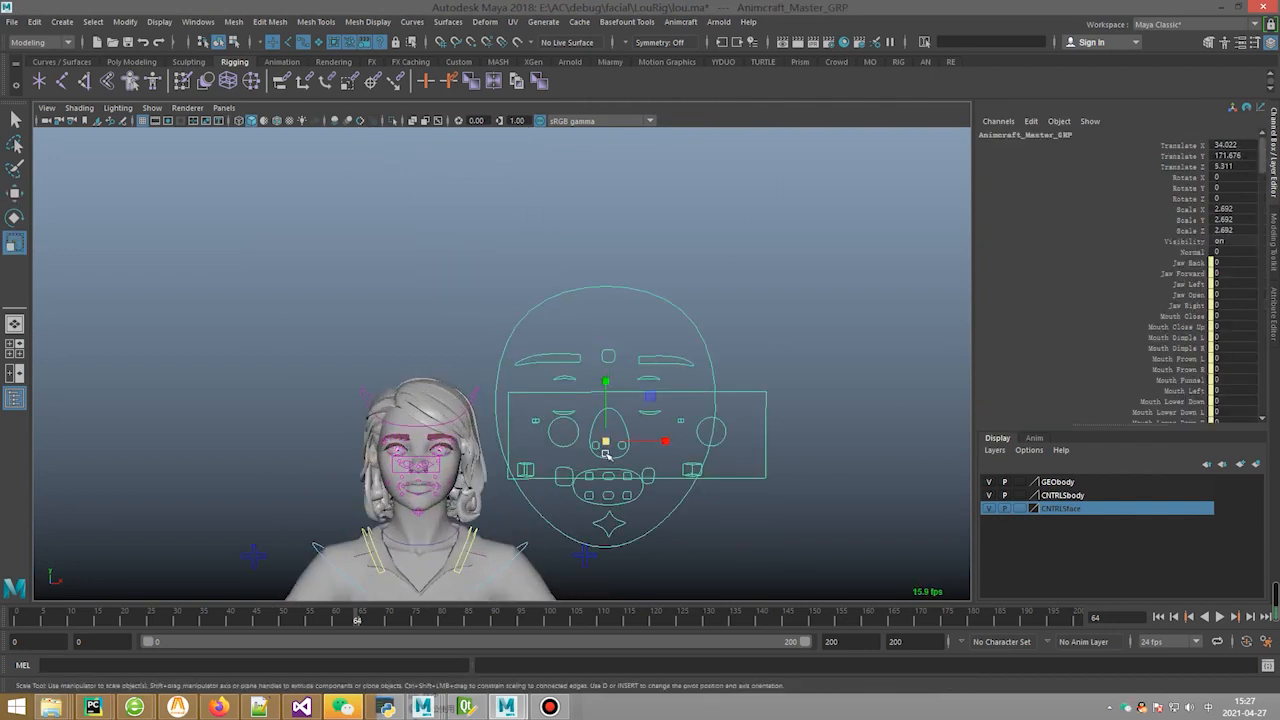
drag(605, 441, 464, 438)
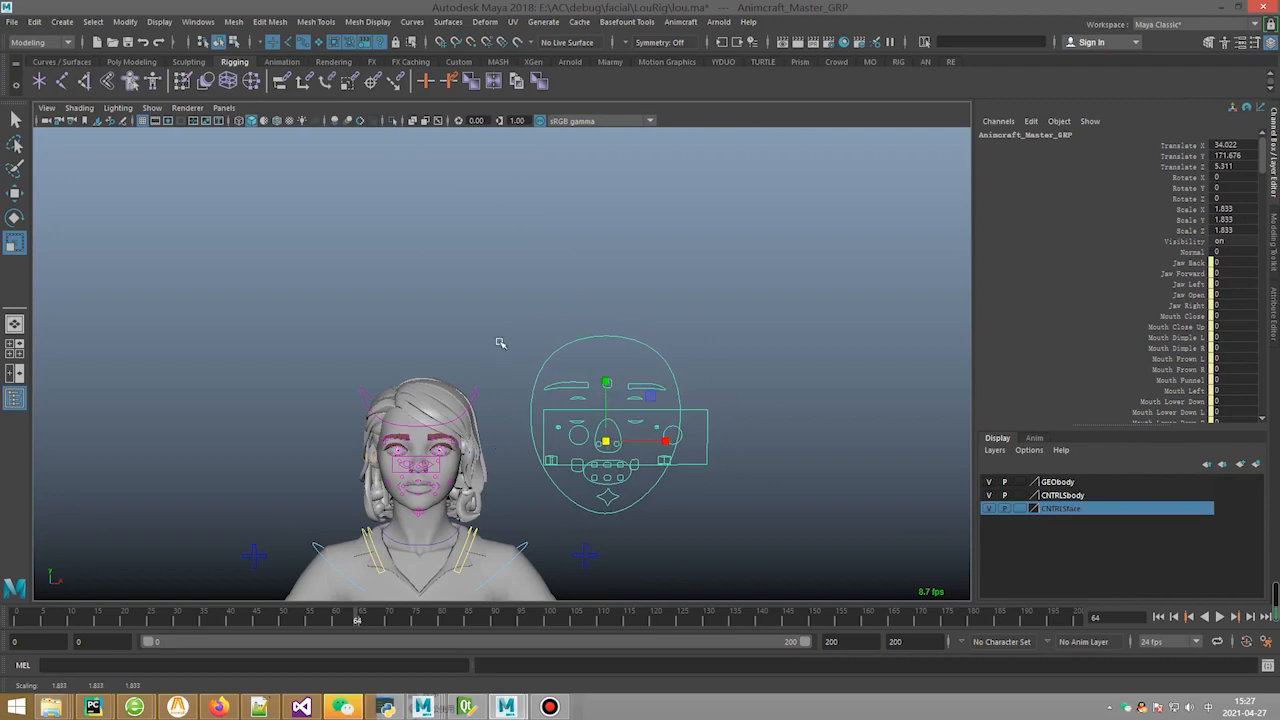
key(w)
scroll(560, 325, up, 3)
middle_drag(719, 256, 694, 318)
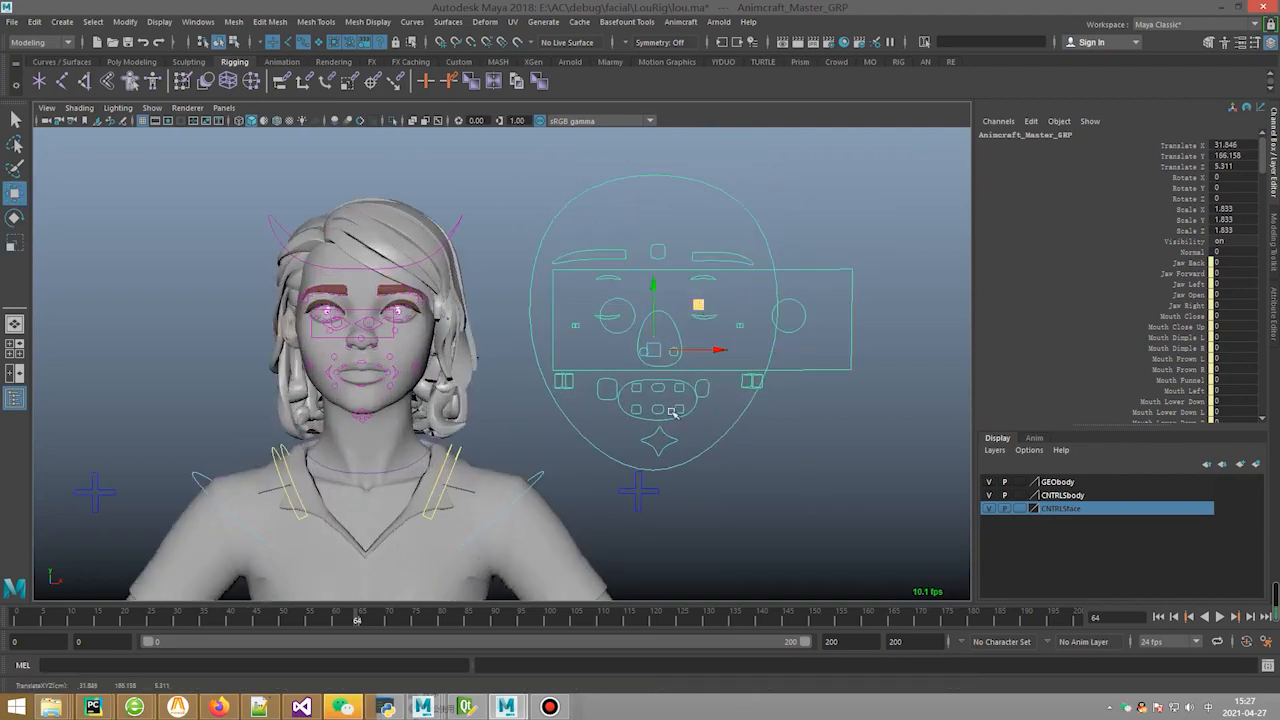
- Test the star-shaped chin control of the control face by moving it down, and undo the test
key(q)
click(670, 444)
key(w)
alt+drag(545, 441, 514, 394)
drag(655, 385, 639, 434)
key(ctrl+z)
key(ctrl+z)
- Test the left and right mouth corner controls by moving each outward and up, undoing each move
click(708, 390)
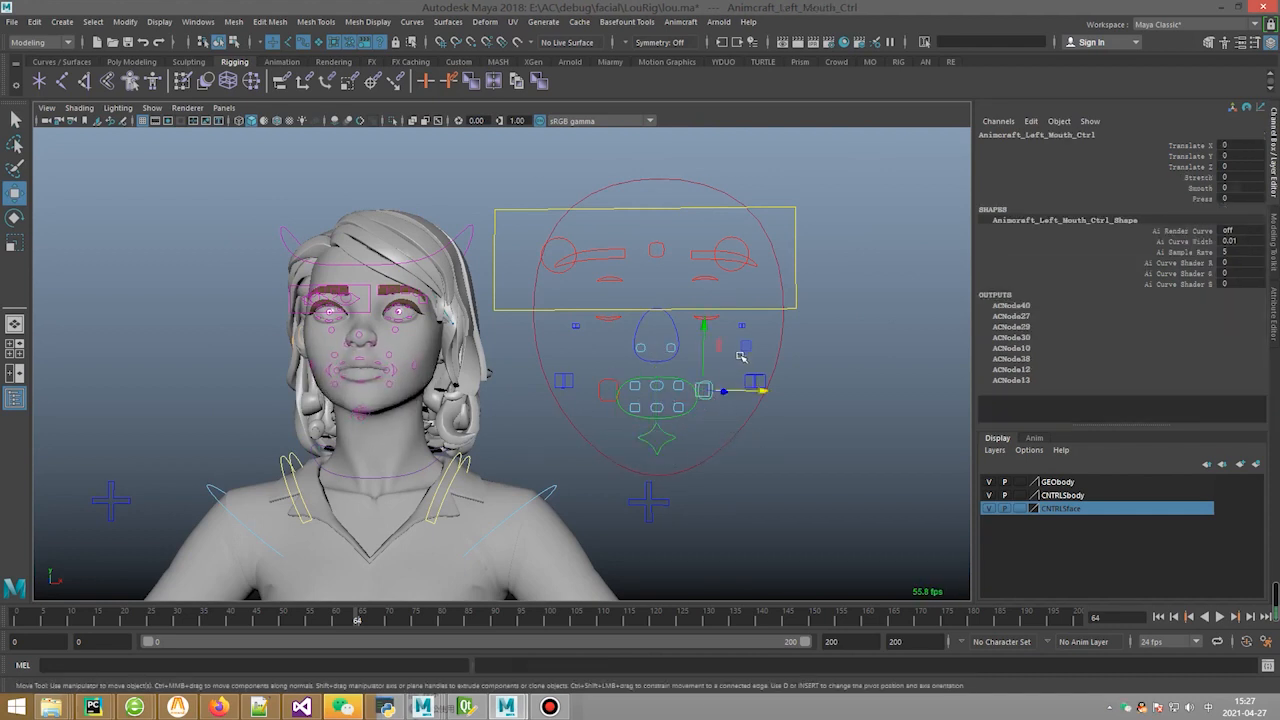
drag(744, 349, 780, 311)
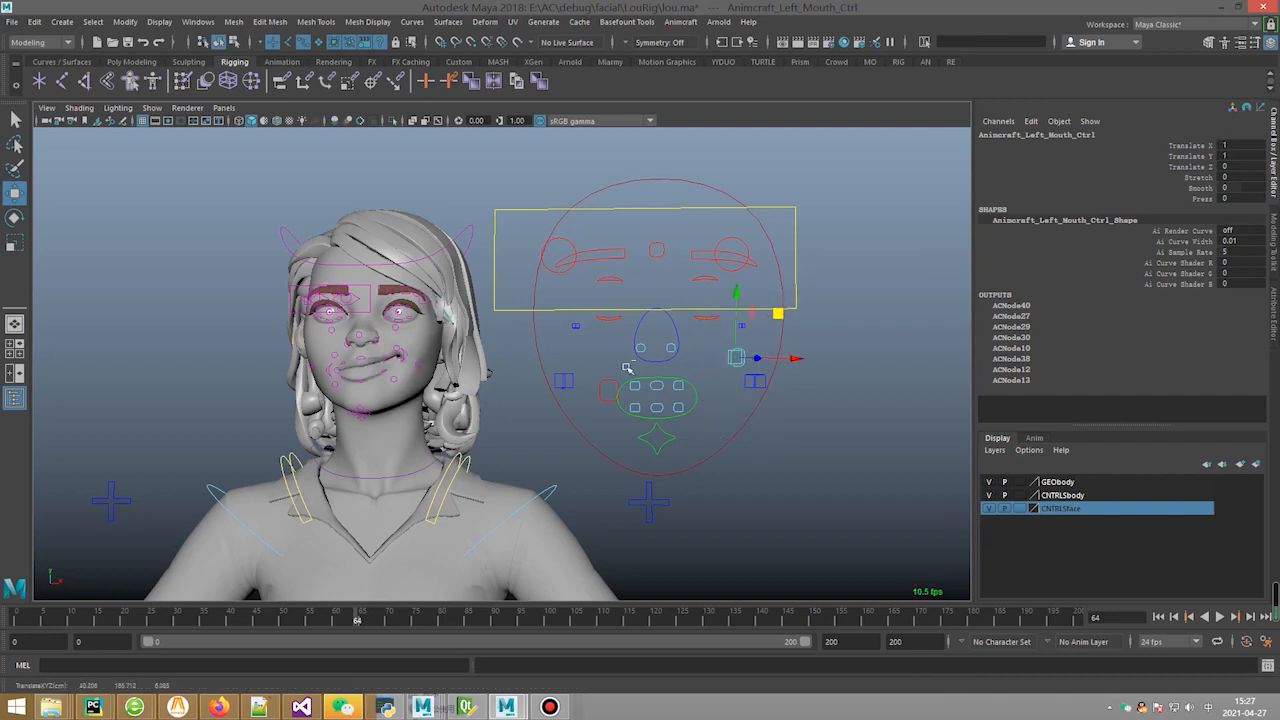
key(ctrl+z)
click(608, 389)
drag(568, 342, 541, 367)
key(ctrl+z)
alt+drag(628, 372, 655, 388)
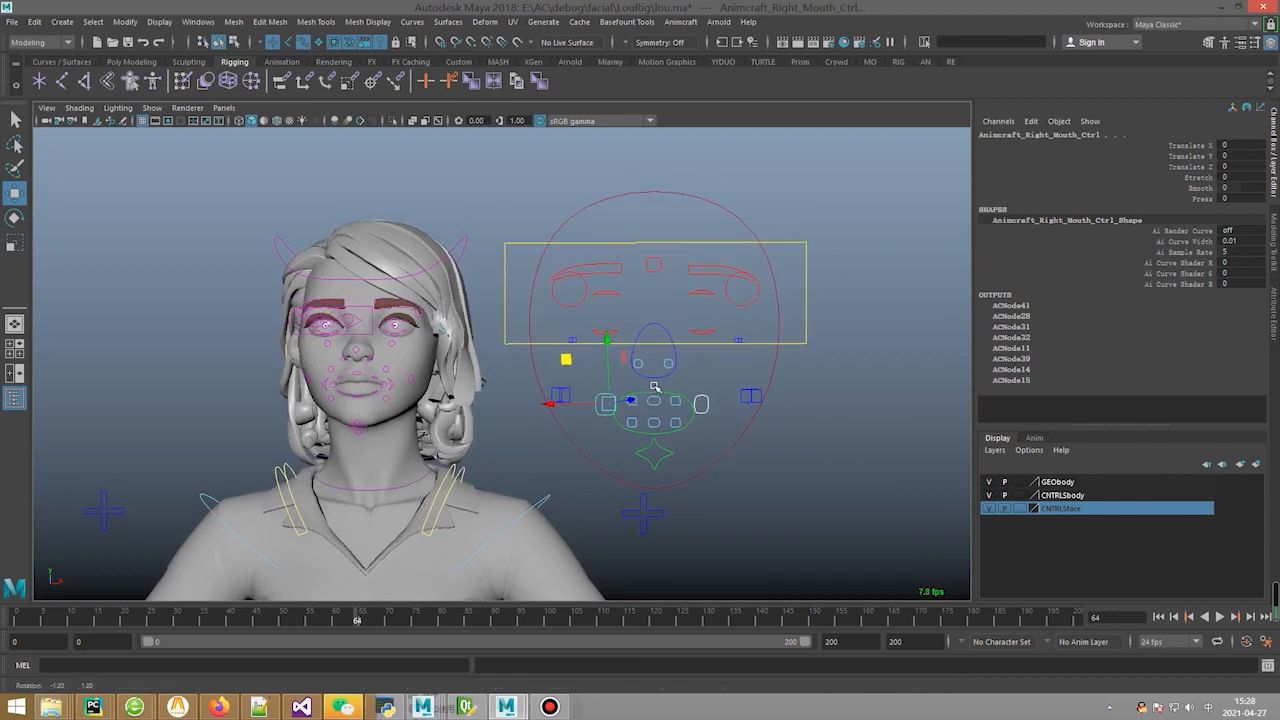
- Inspect the Cheek Puff attribute of Animcraft_Mouth_Ctrl, and select the whole Animcraft_Master_GRP control face
click(693, 422)
click(1190, 187)
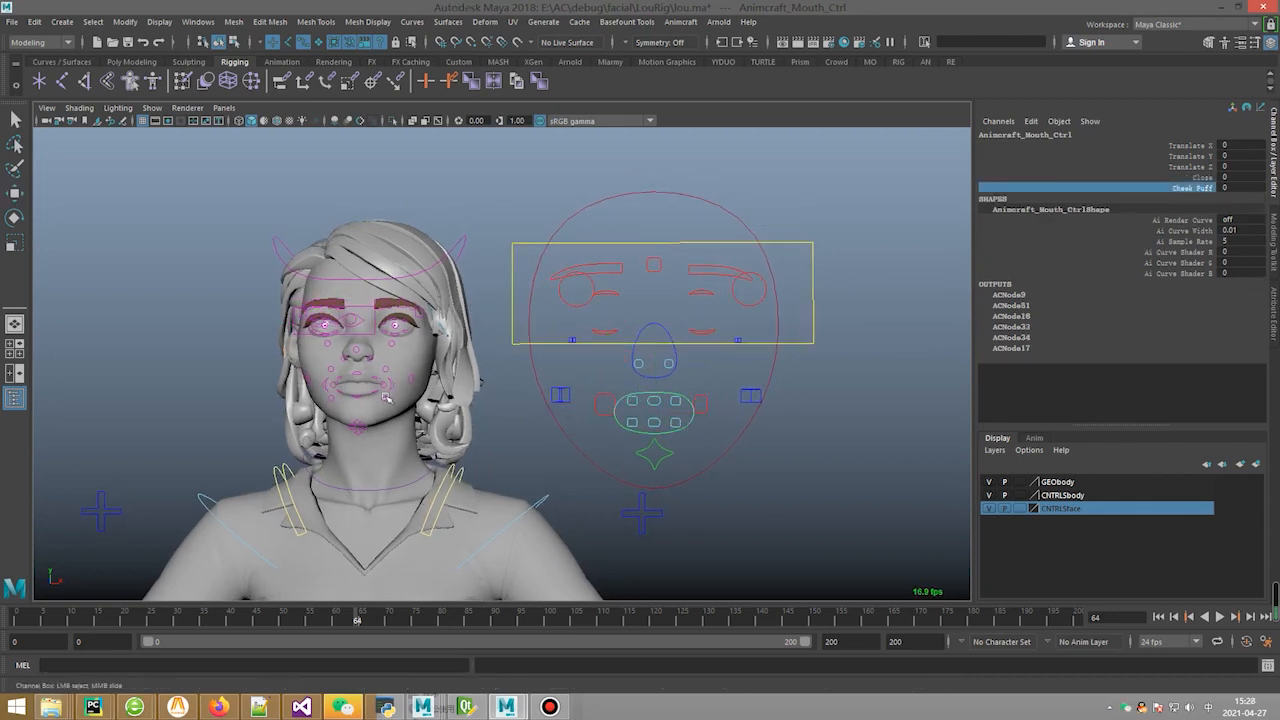
click(704, 475)
alt+middle_drag(678, 482, 626, 484)
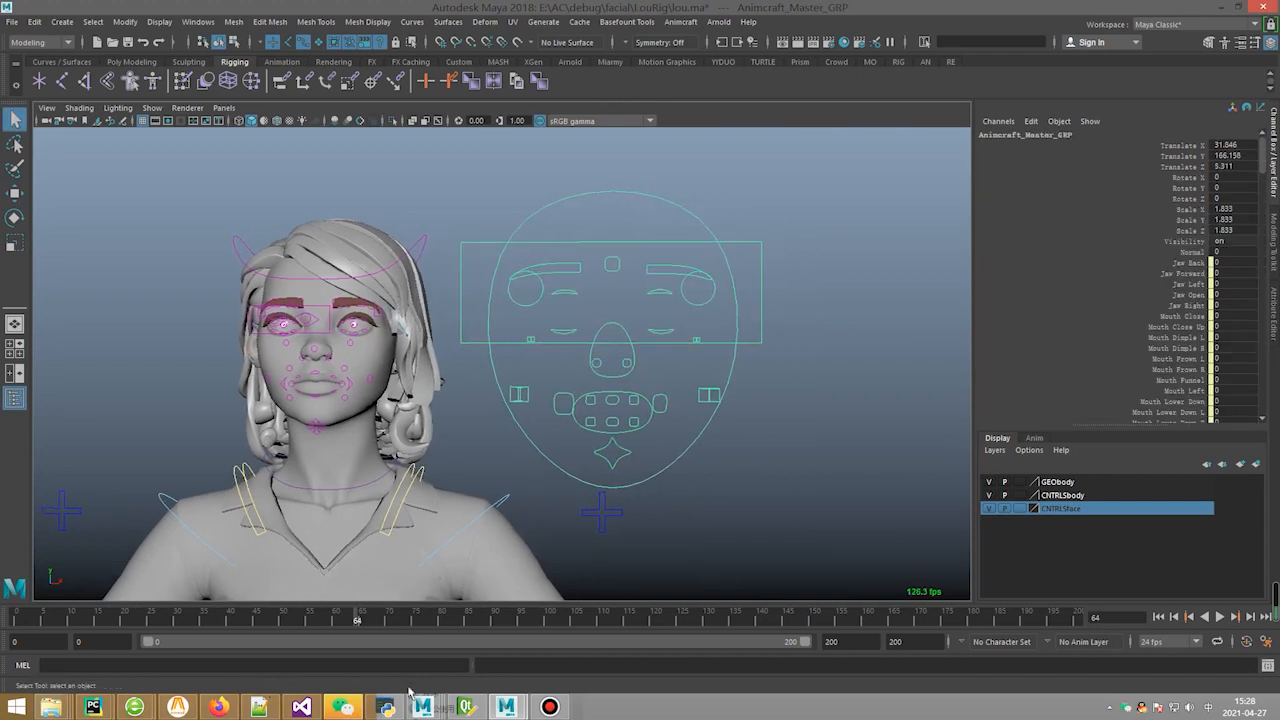
- Switch to Animcraft, show the facial animation library, and preview the 乱录一段, test and sad clips
mouse_move(392, 706)
click(403, 645)
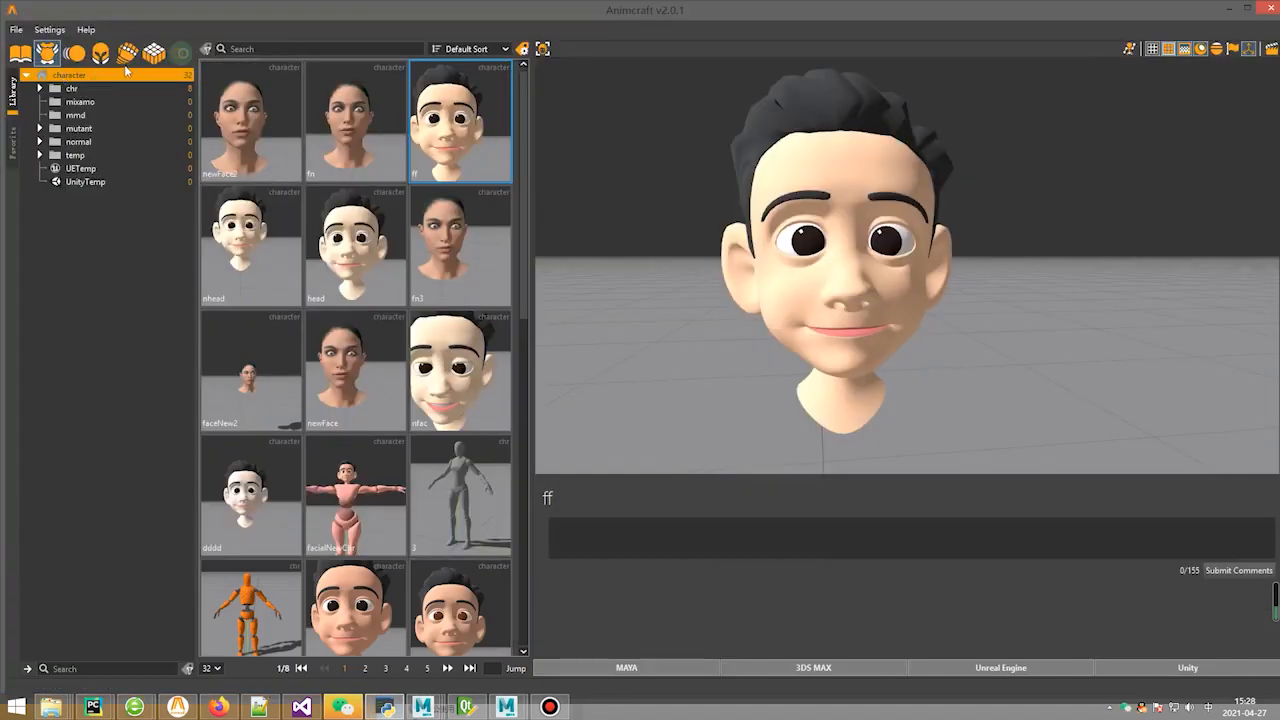
click(101, 53)
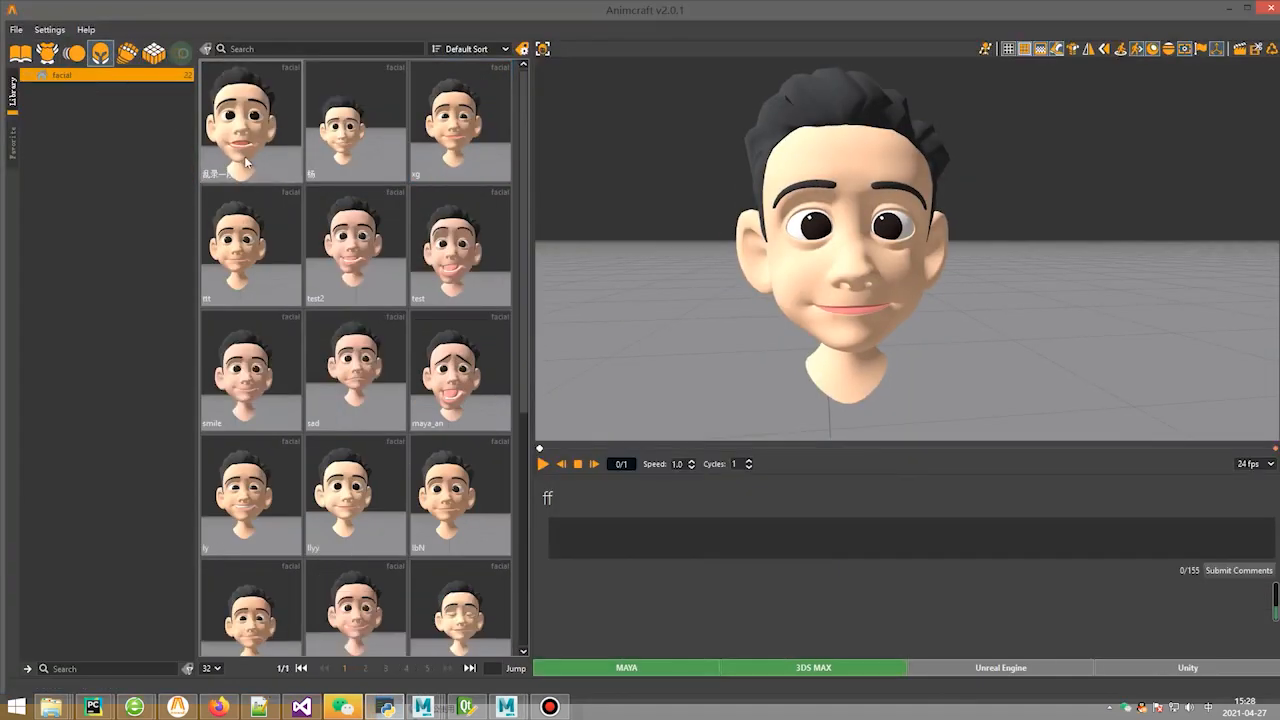
click(277, 115)
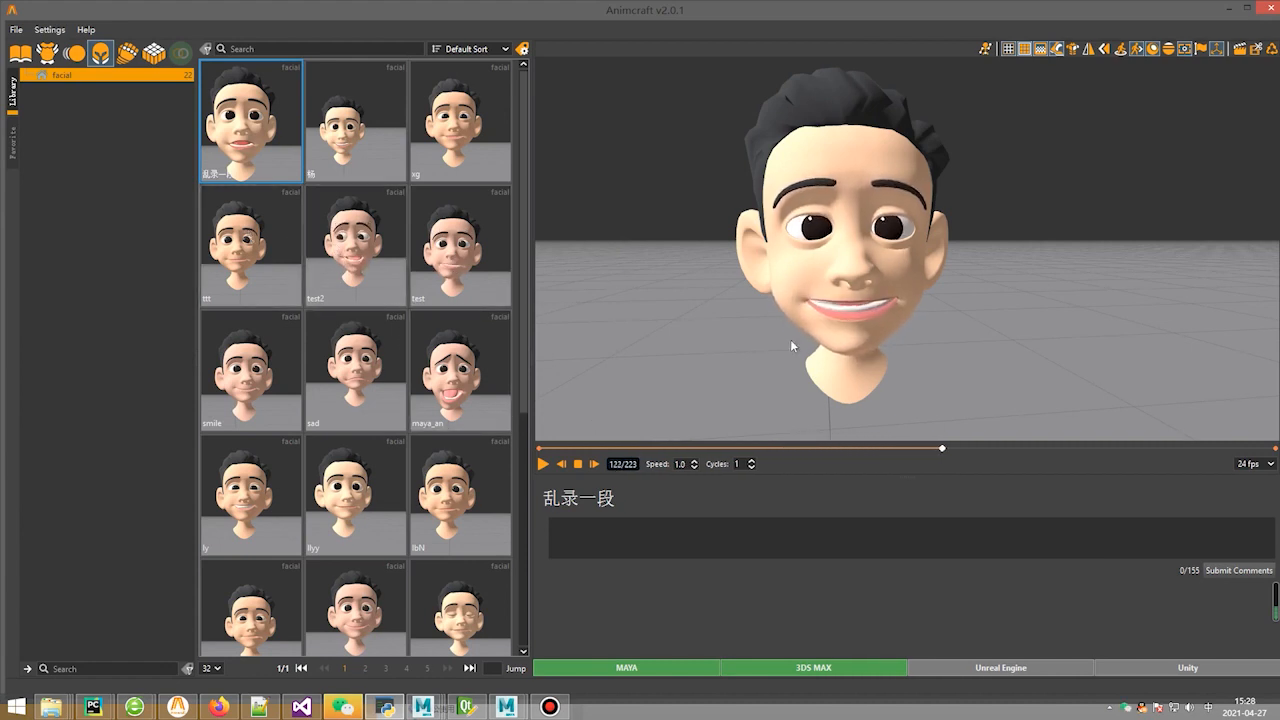
click(453, 262)
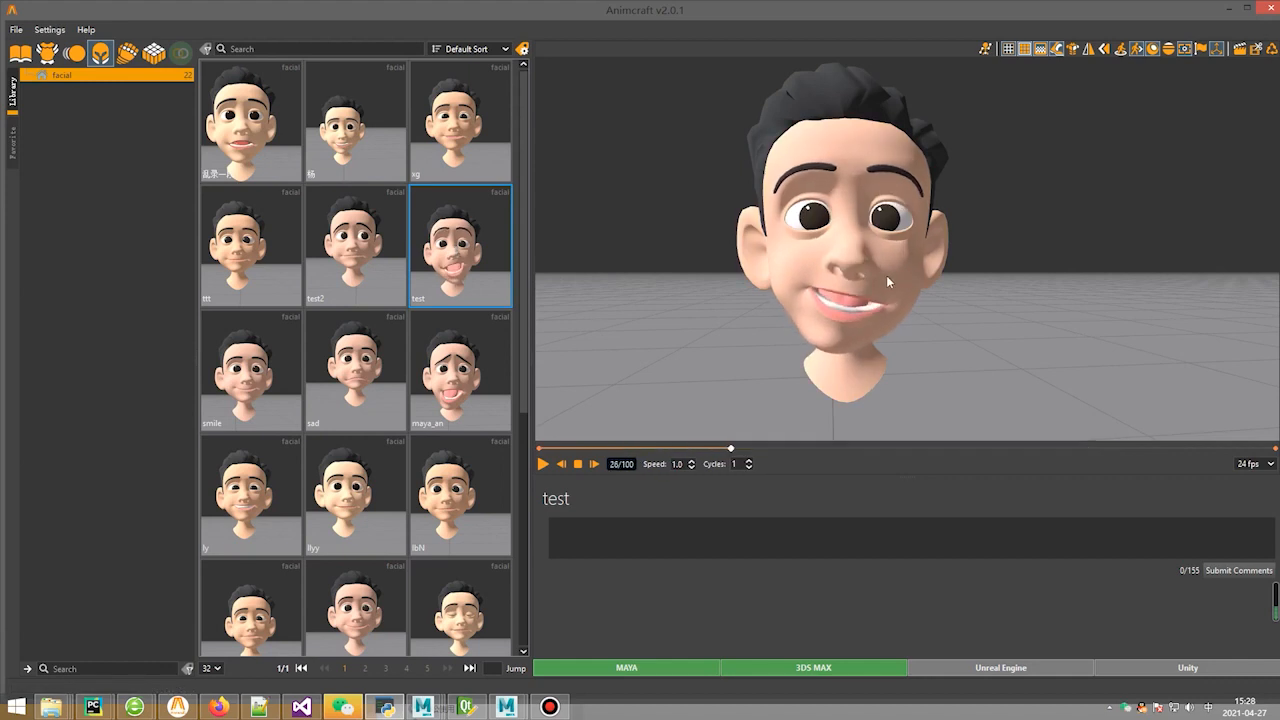
click(372, 366)
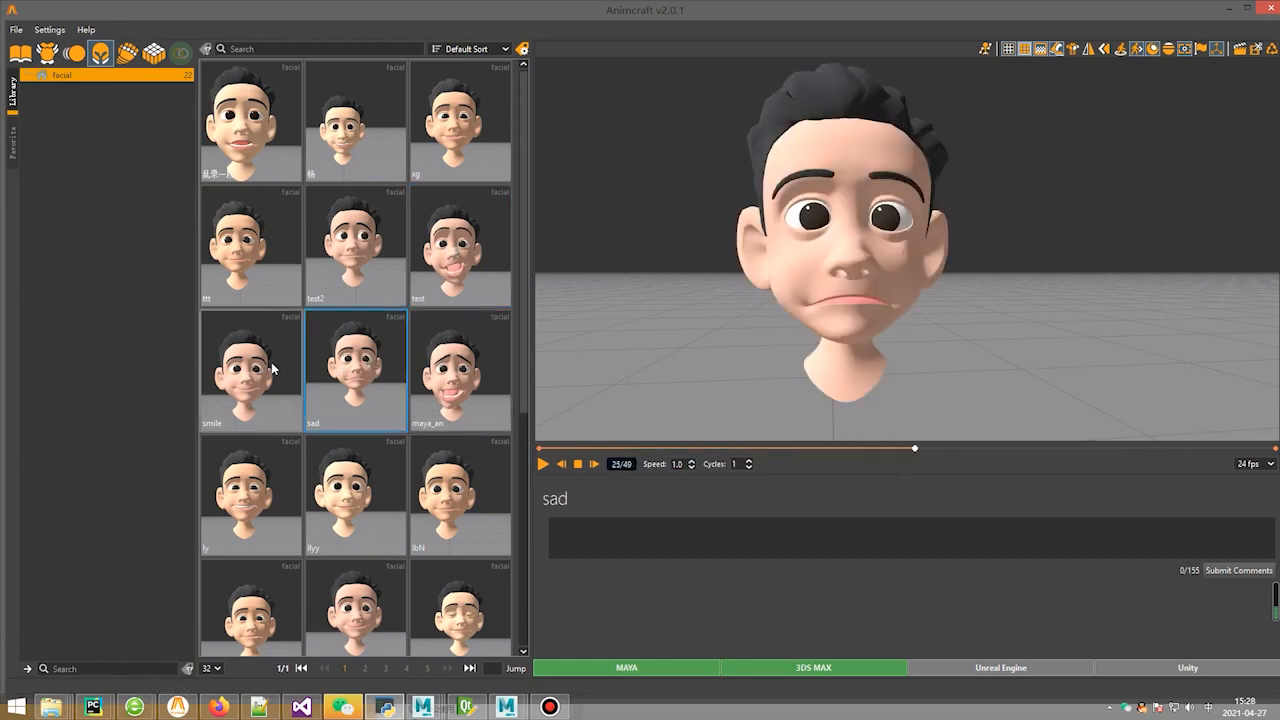
- Send the maya_an facial clip from Animcraft to the Maya 2018 session that has lou.ma open
click(455, 368)
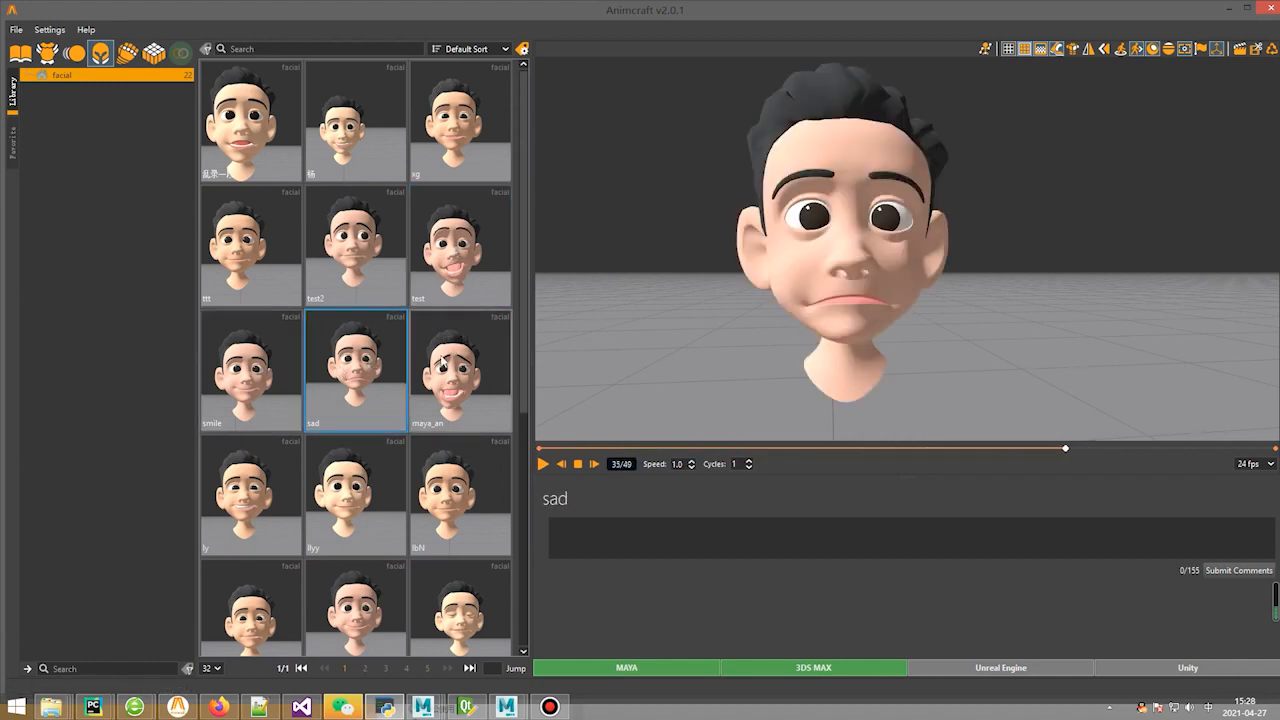
click(615, 678)
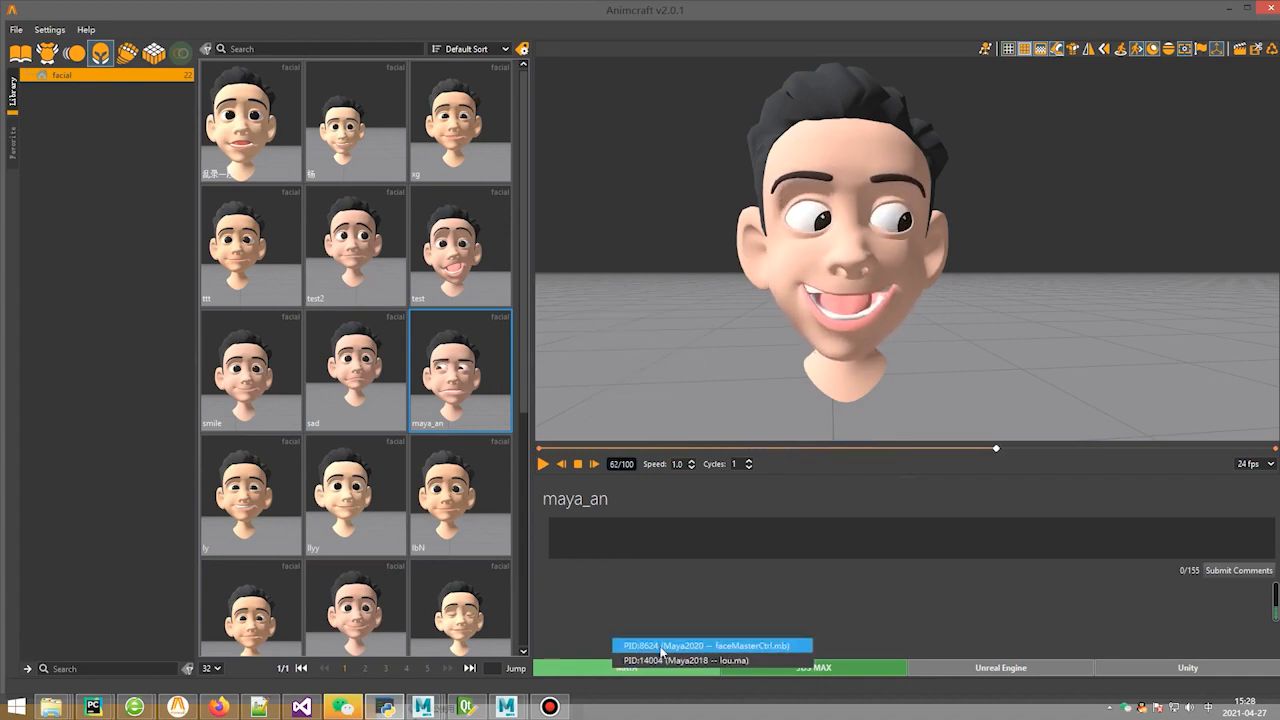
click(662, 660)
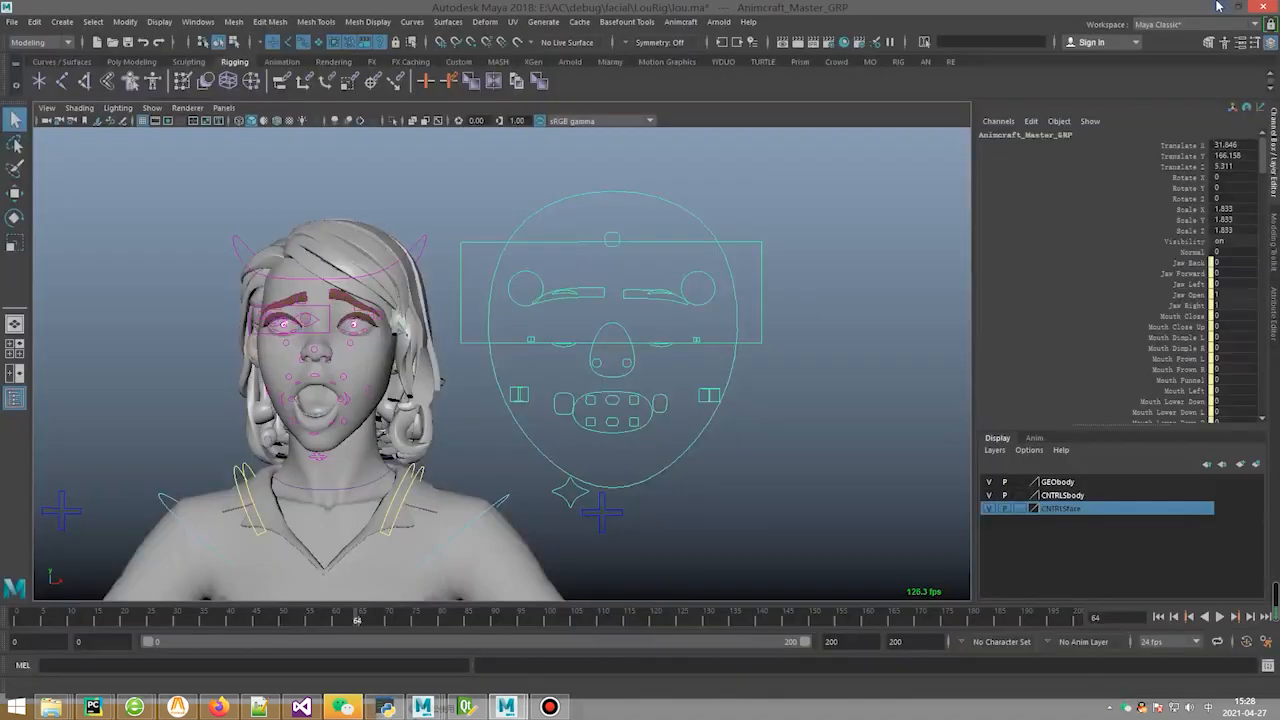
- Switch to Maya and preview the received facial animation on the character and its control face
alt+middle_drag(380, 470, 565, 432)
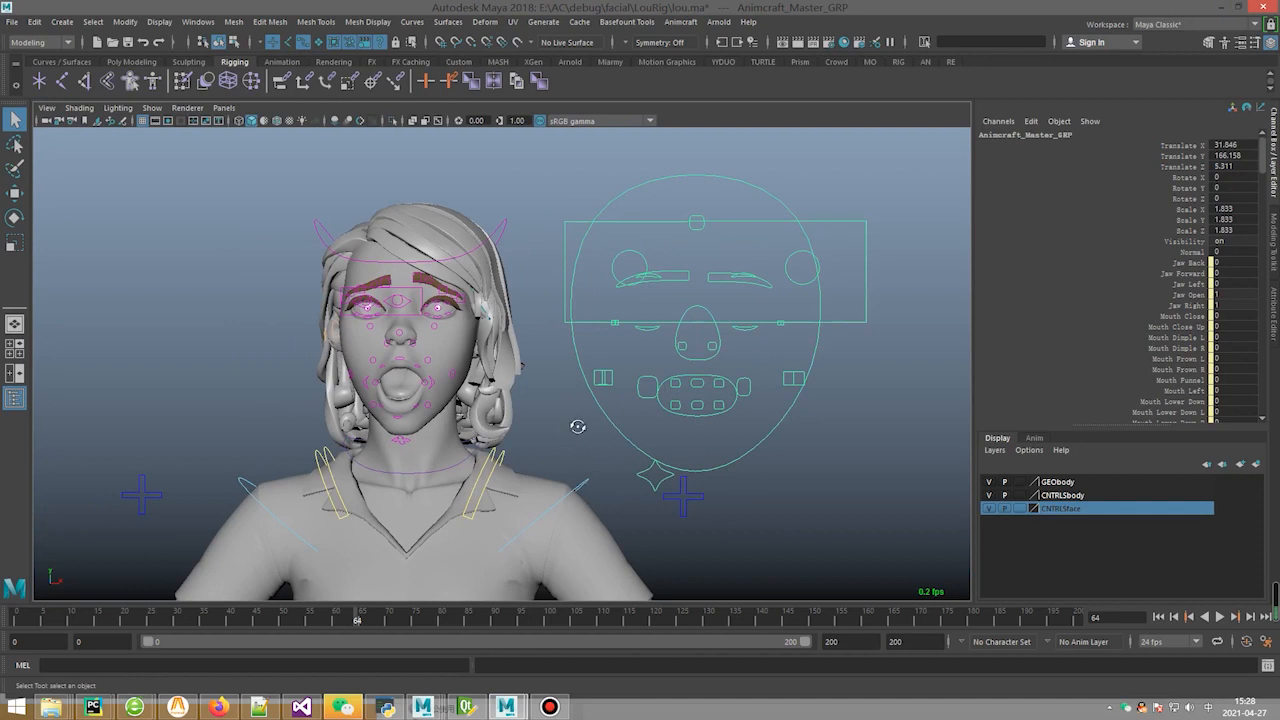
scroll(577, 430, down, 3)
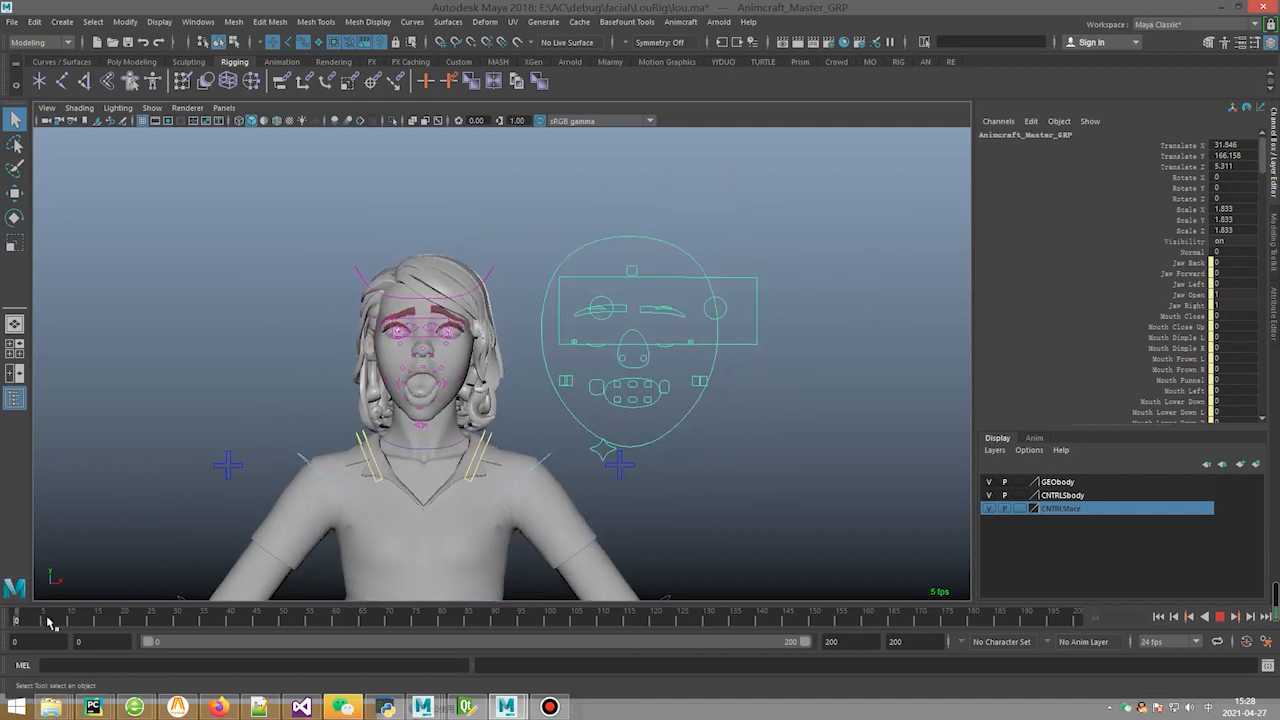
drag(218, 617, 522, 614)
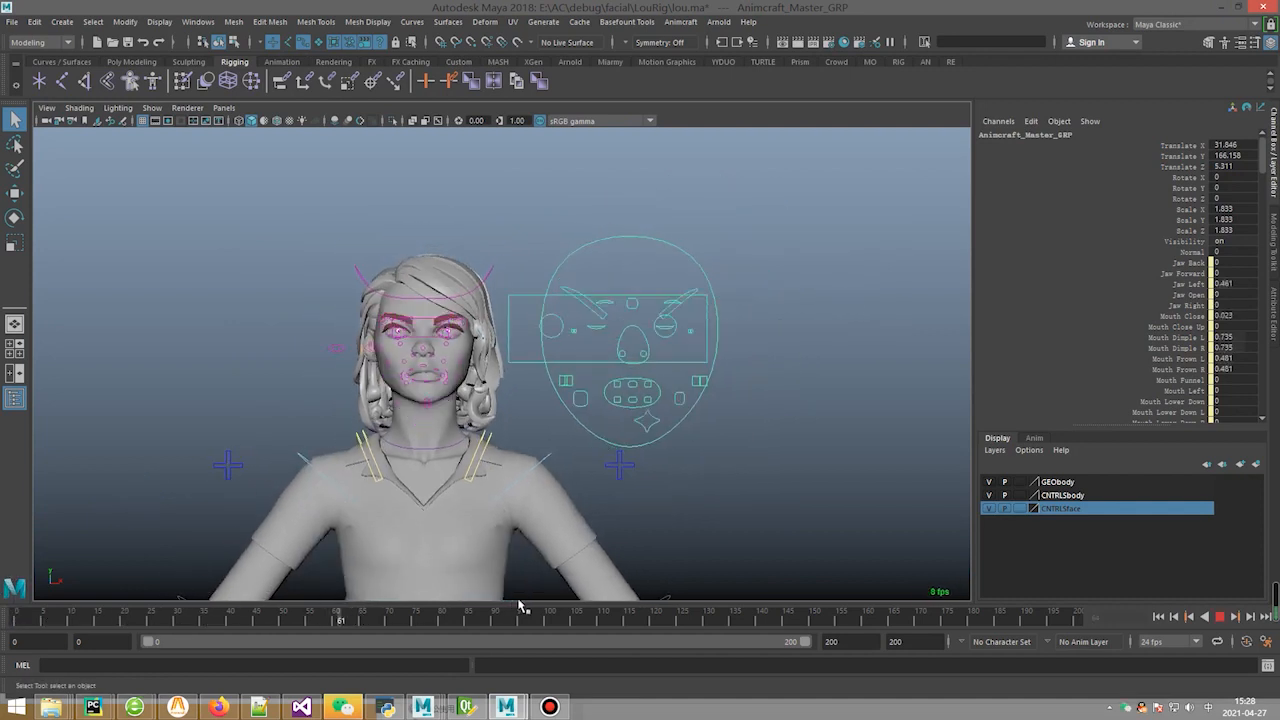
- Select the Animcraft_Jaw_Ctrl control and set the playback range to start at frame 64
click(634, 438)
drag(382, 619, 348, 625)
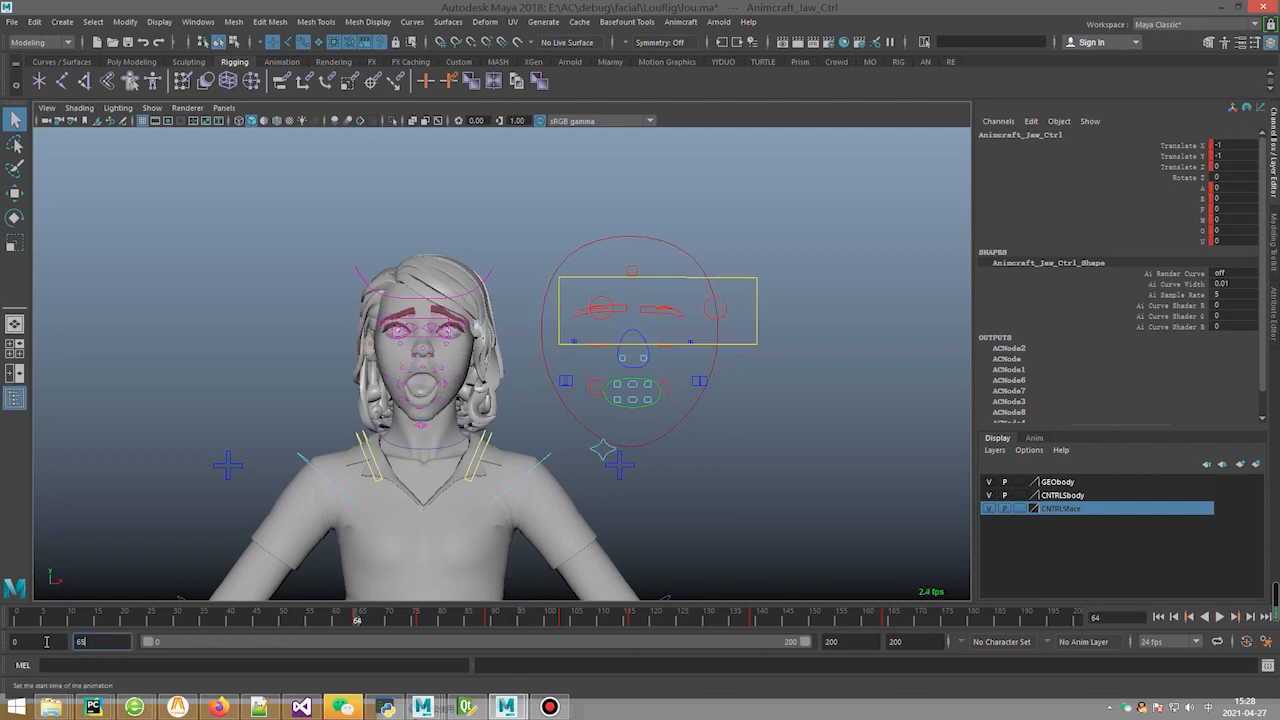
key(Return)
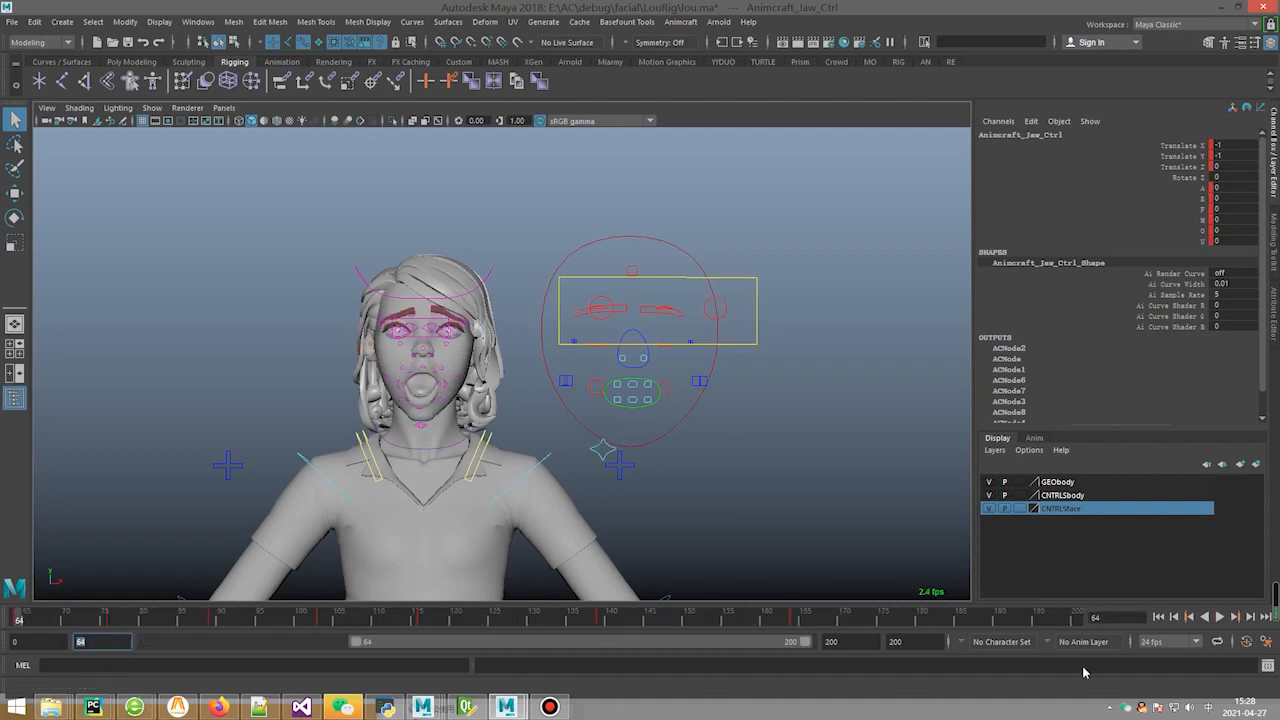
- Play the maya_an animation over the trimmed range and examine the character's facial movement up close
click(1220, 617)
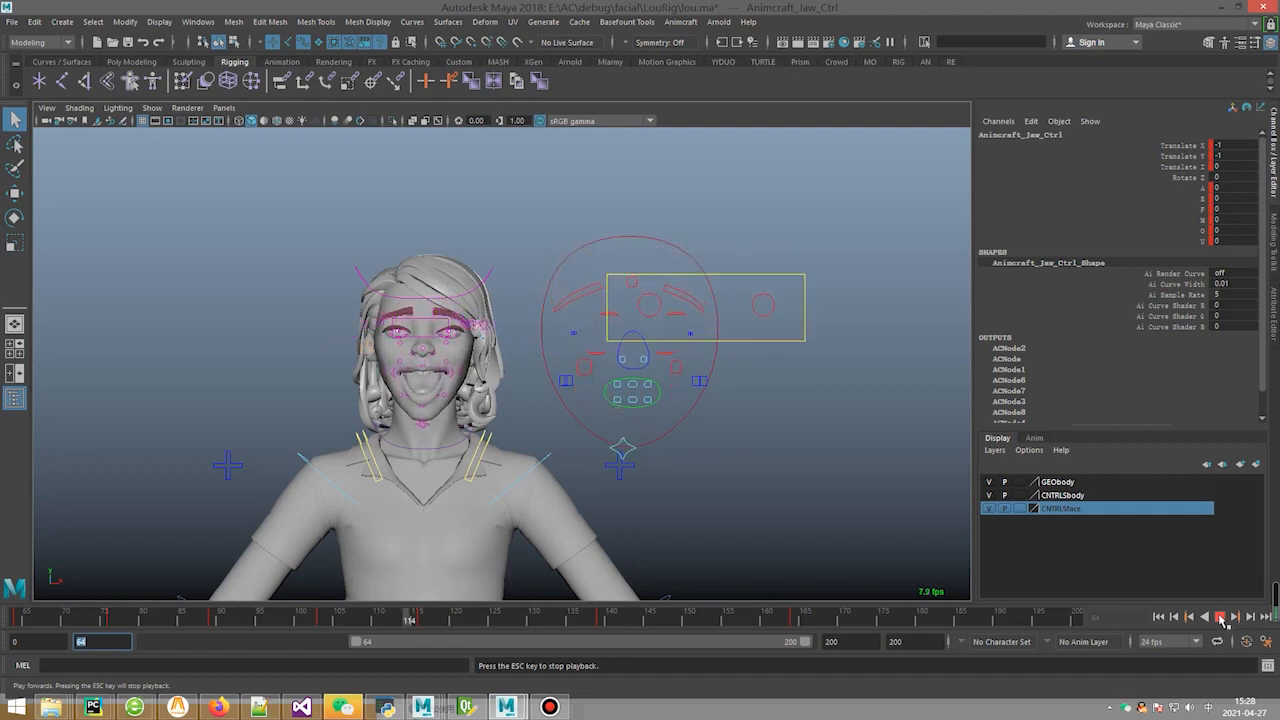
click(1220, 617)
key(alt+v)
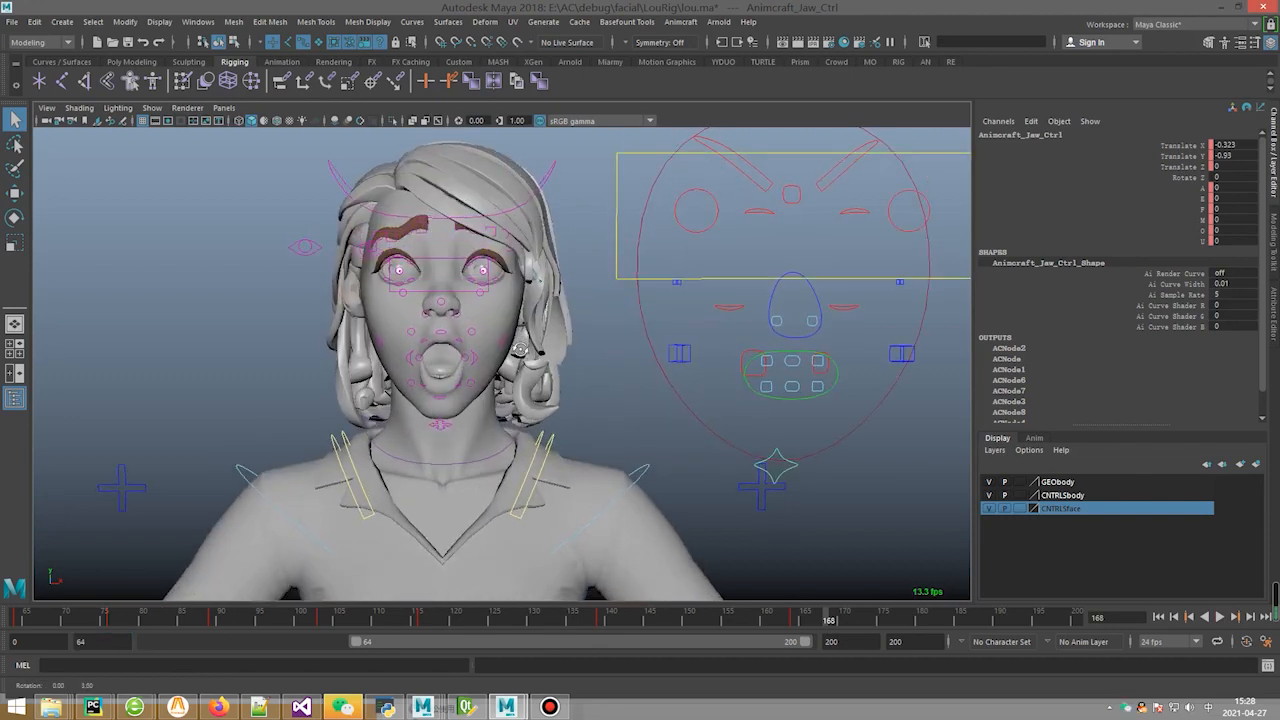
key(alt+v)
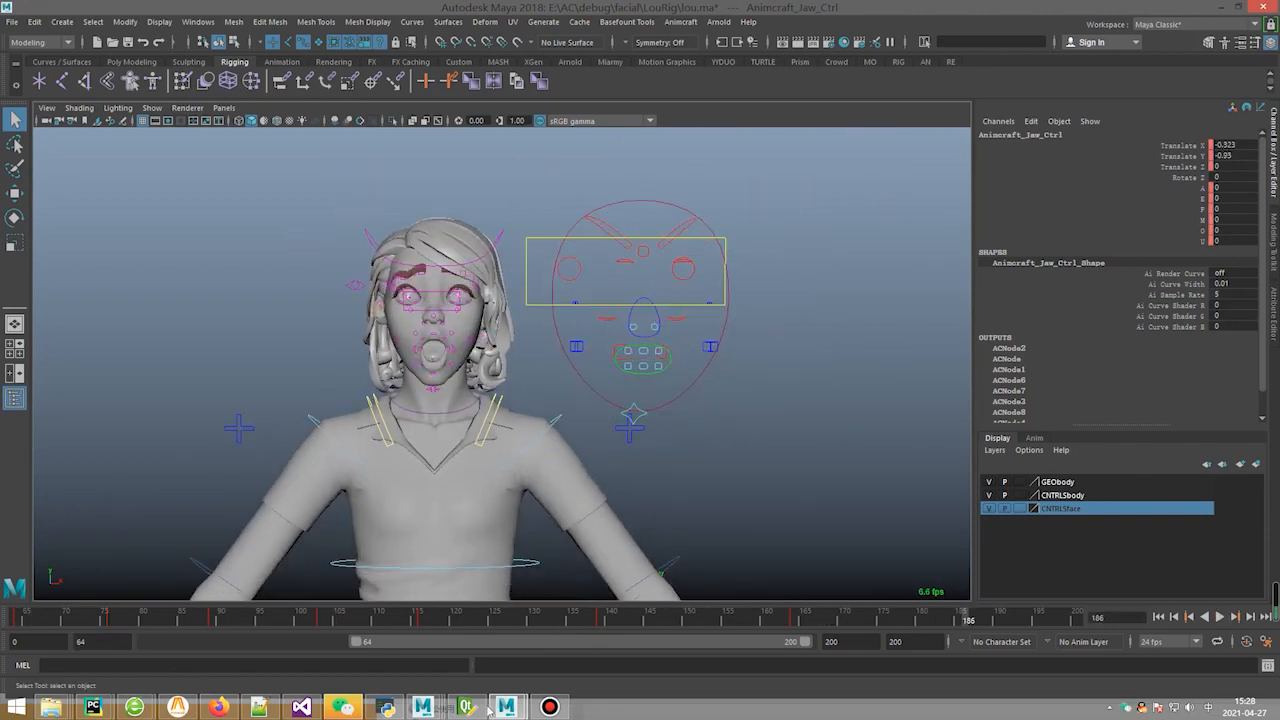
- Switch to Animcraft, send the 乱录一段 facial clip to Maya 2018, and return to the Maya scene
mouse_move(385, 707)
click(404, 624)
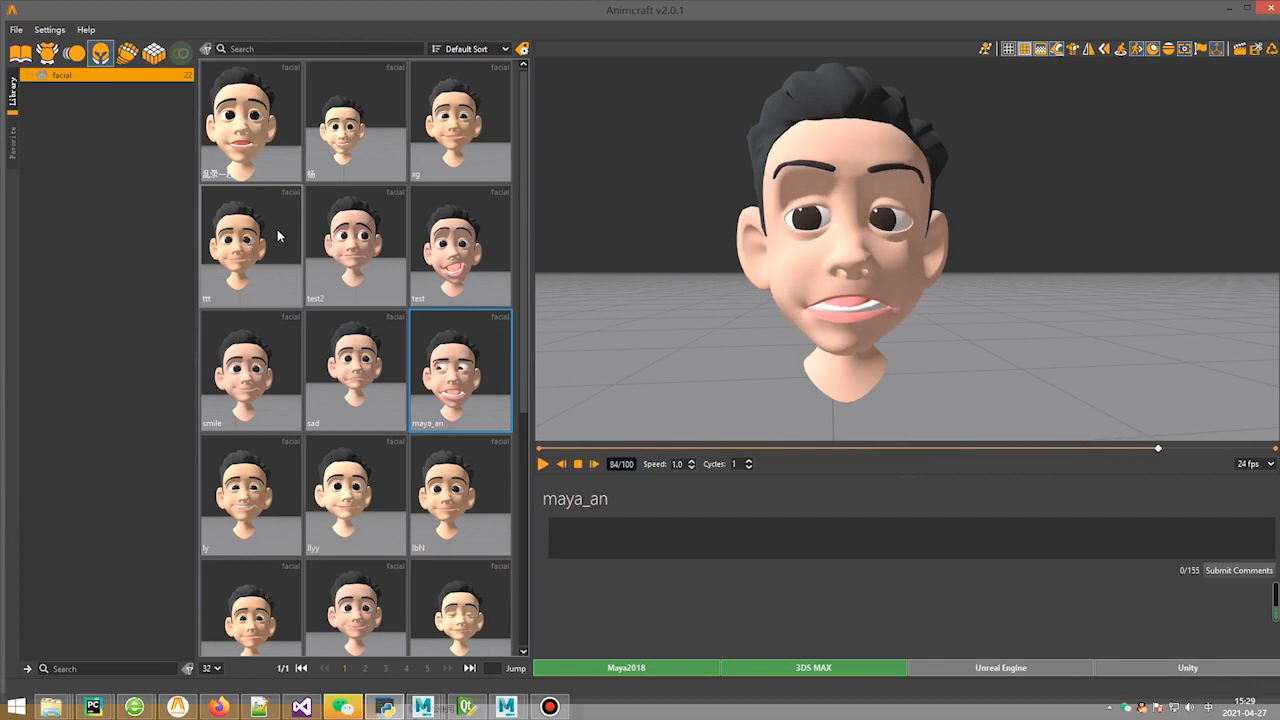
click(270, 141)
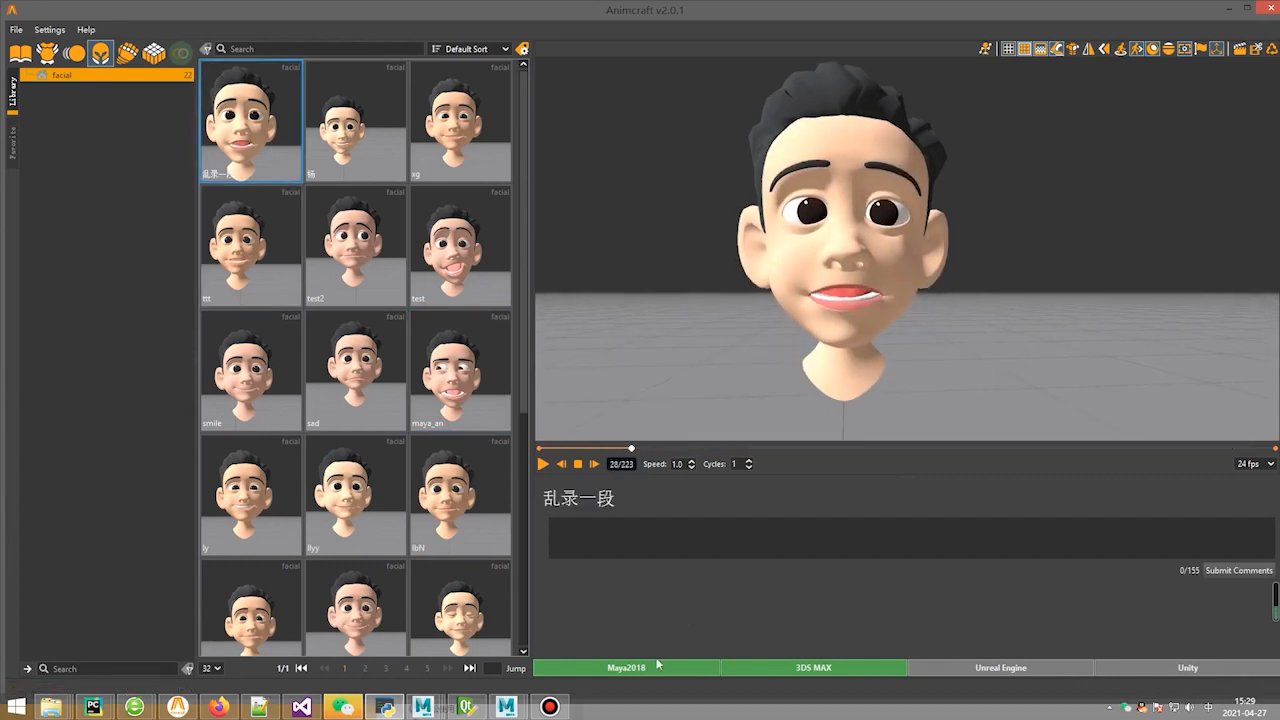
click(1229, 10)
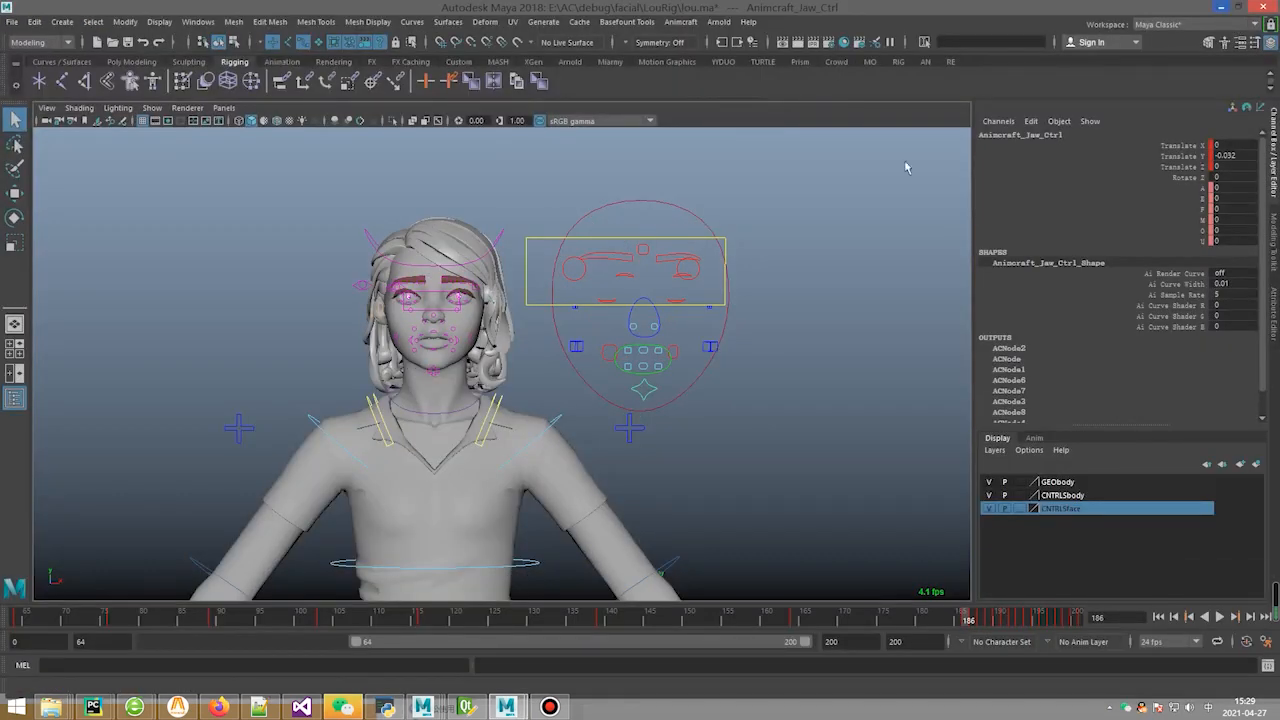
- Extend the playback range to end at frame 500
key(alt+v)
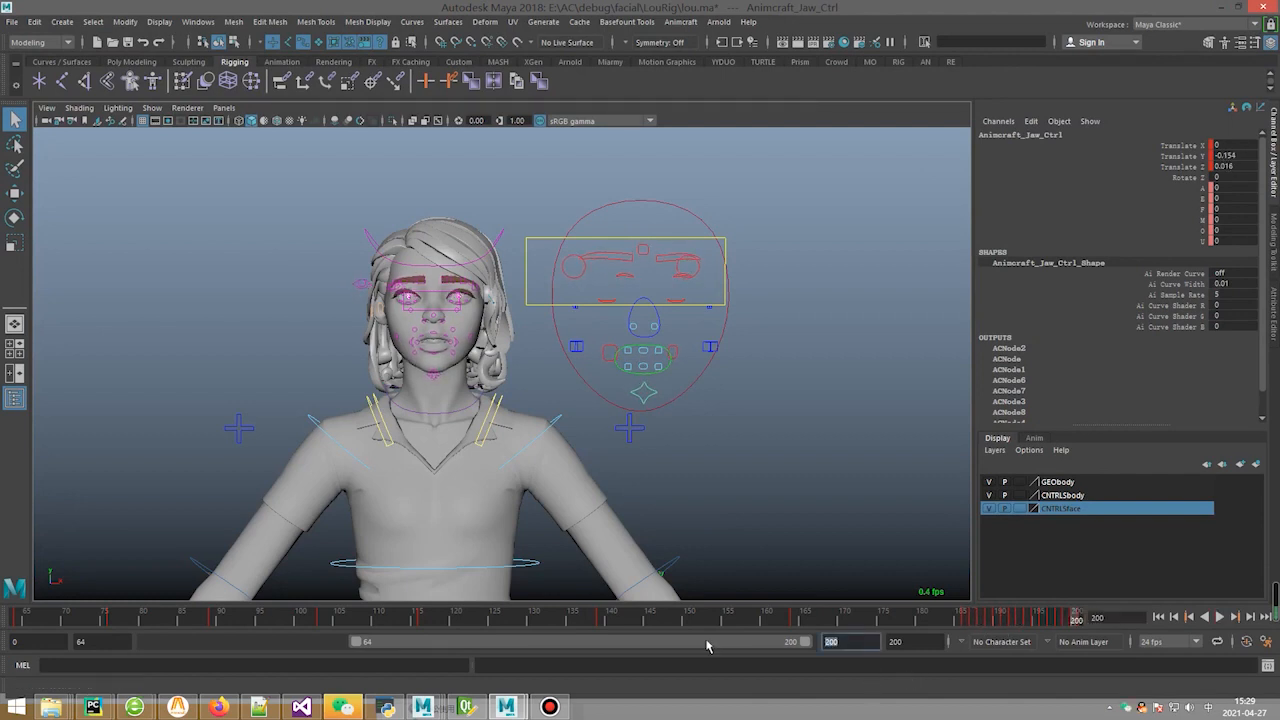
text(500)
key(Return)
- Play and scrub through the 乱录一段 animation, examining the character's face up close
key(alt+v)
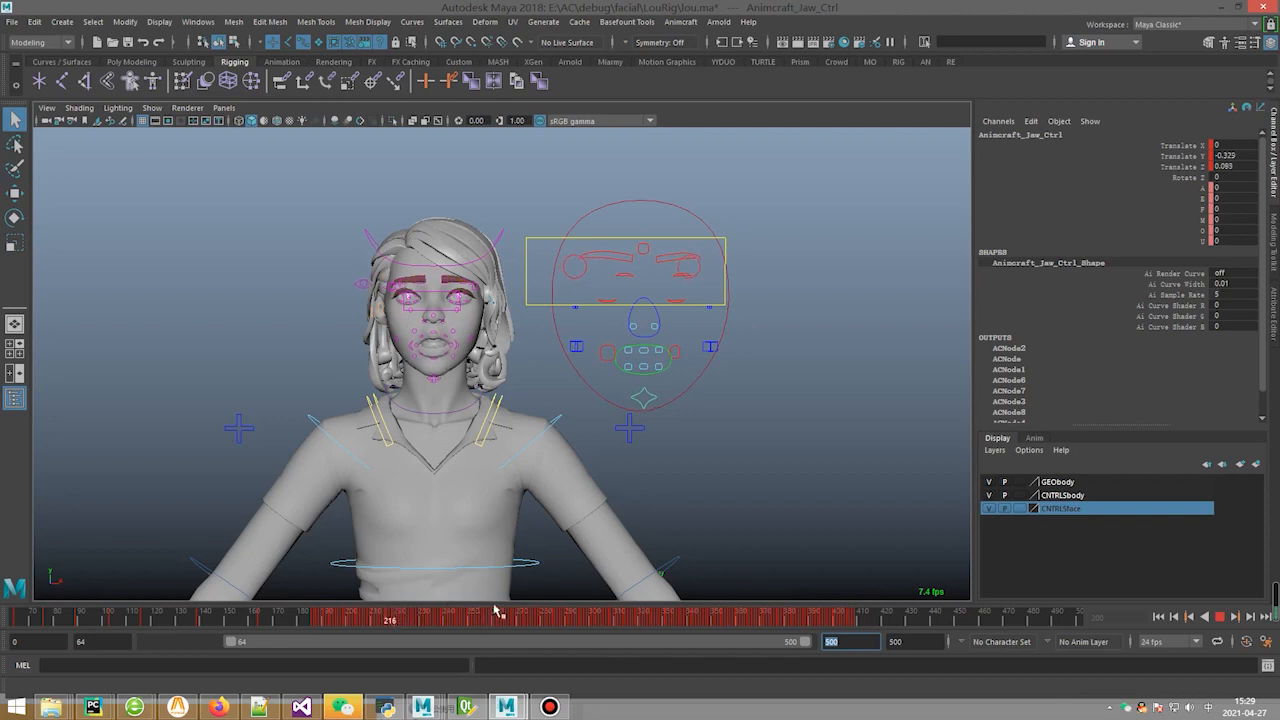
drag(750, 609, 754, 609)
scroll(531, 323, up, 5)
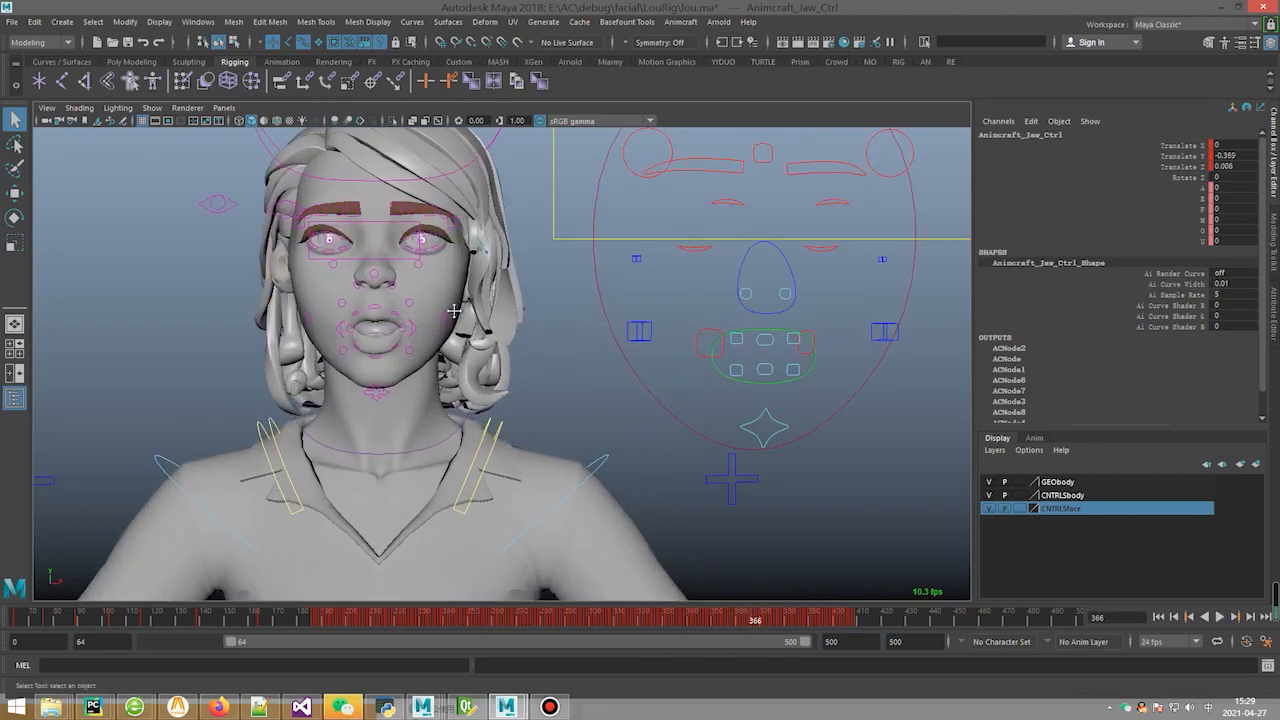
alt+middle_drag(482, 318, 526, 388)
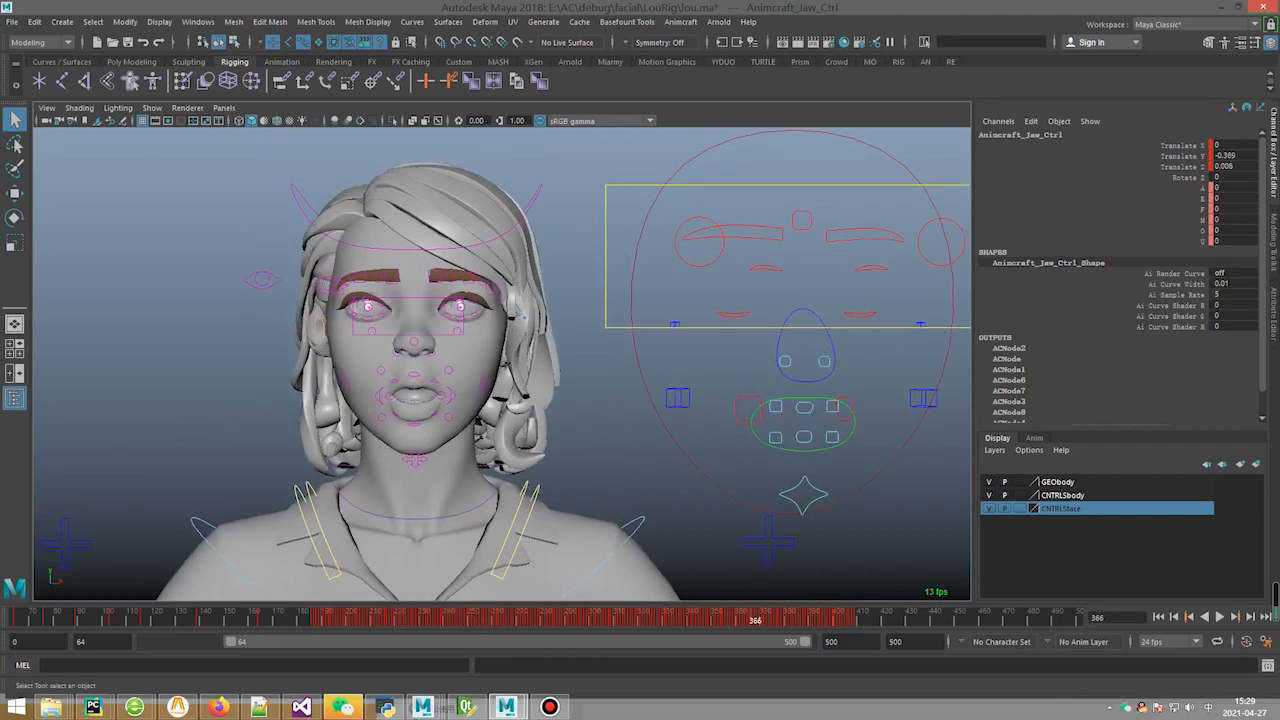